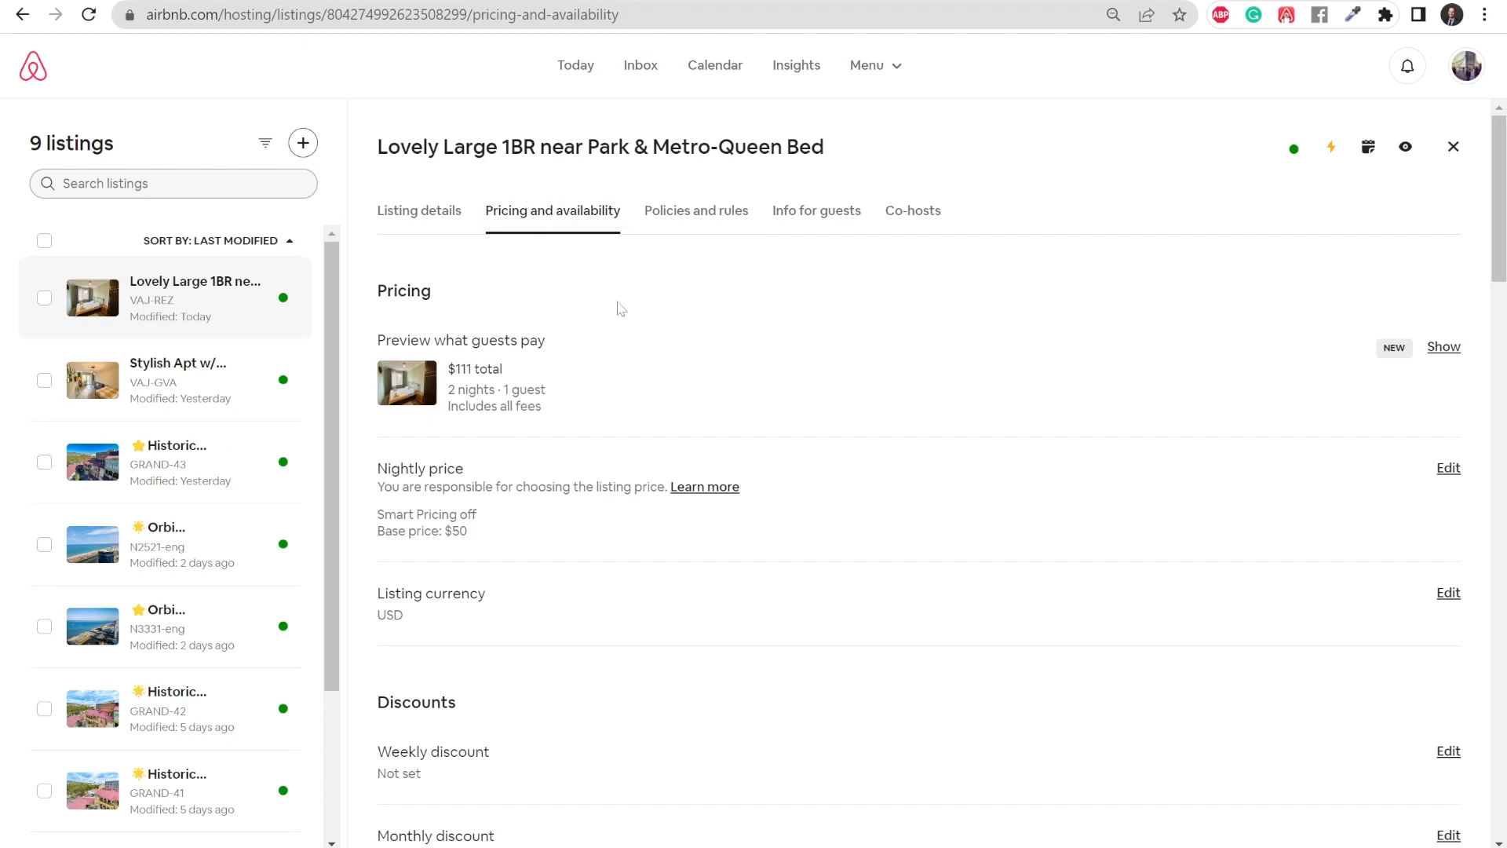
- Preview what guests pay for 2 nights and 1 guest at this listing, and close the preview
{"action": "left_click", "coordinate": [1440, 353]}
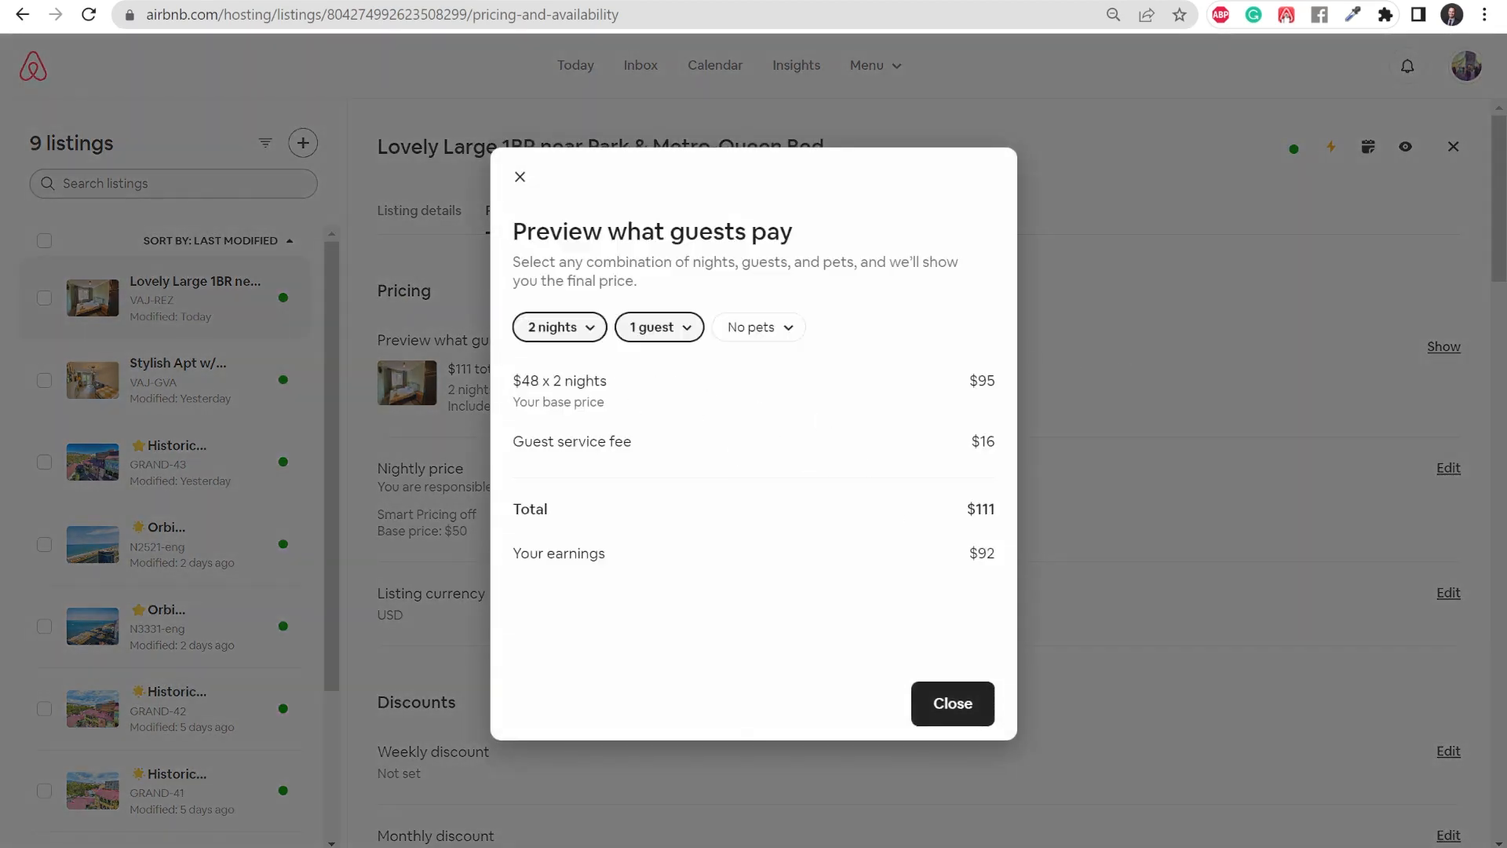
{"action": "left_click", "coordinate": [515, 177]}
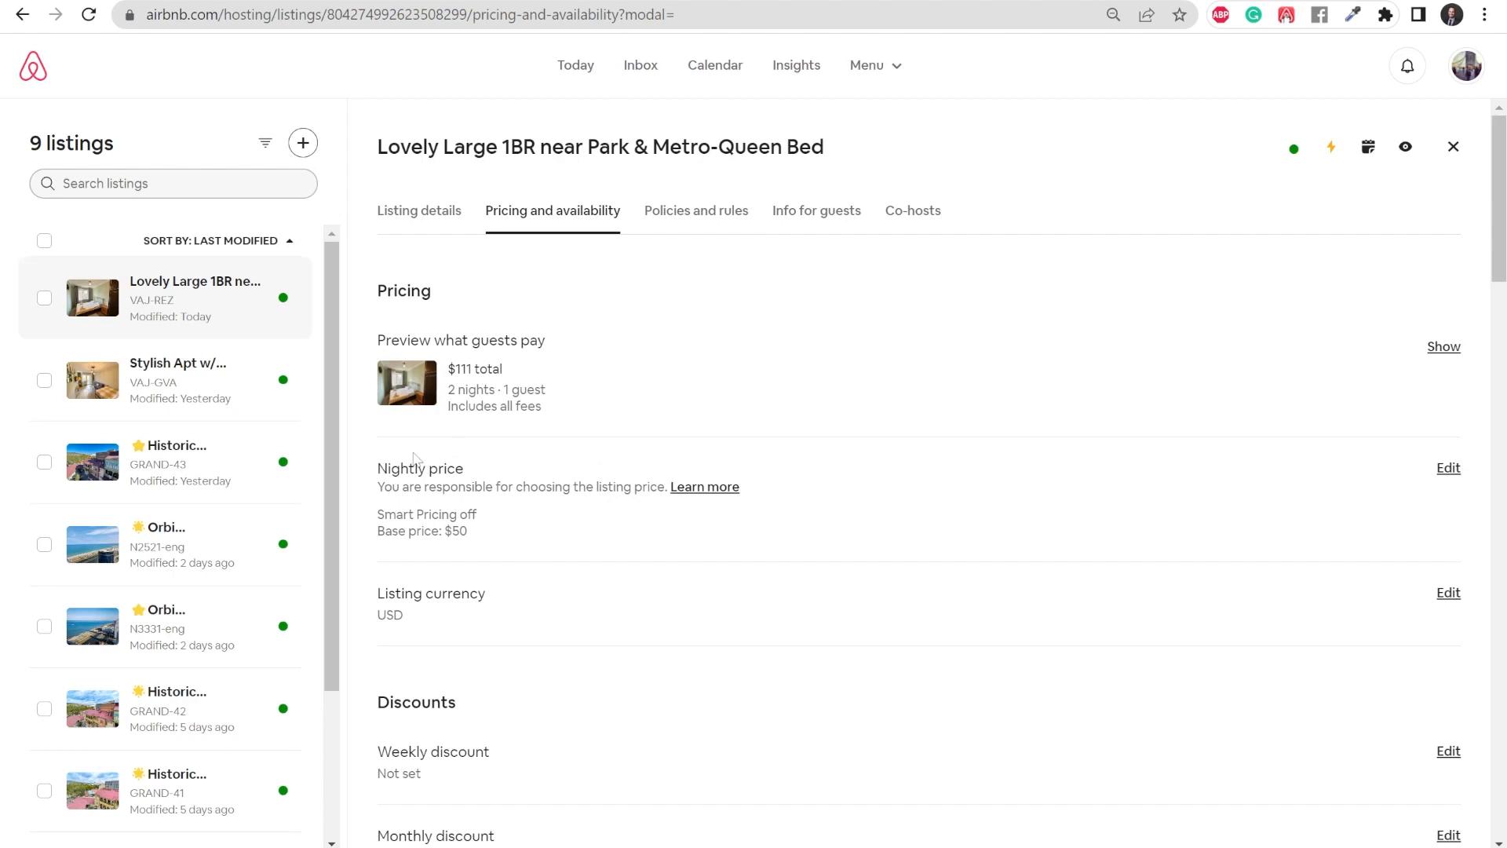
- Set the listing's weekly discount to 20% and save it
{"action": "scroll", "coordinate": [448, 454], "scroll_direction": "down", "scroll_amount": 1}
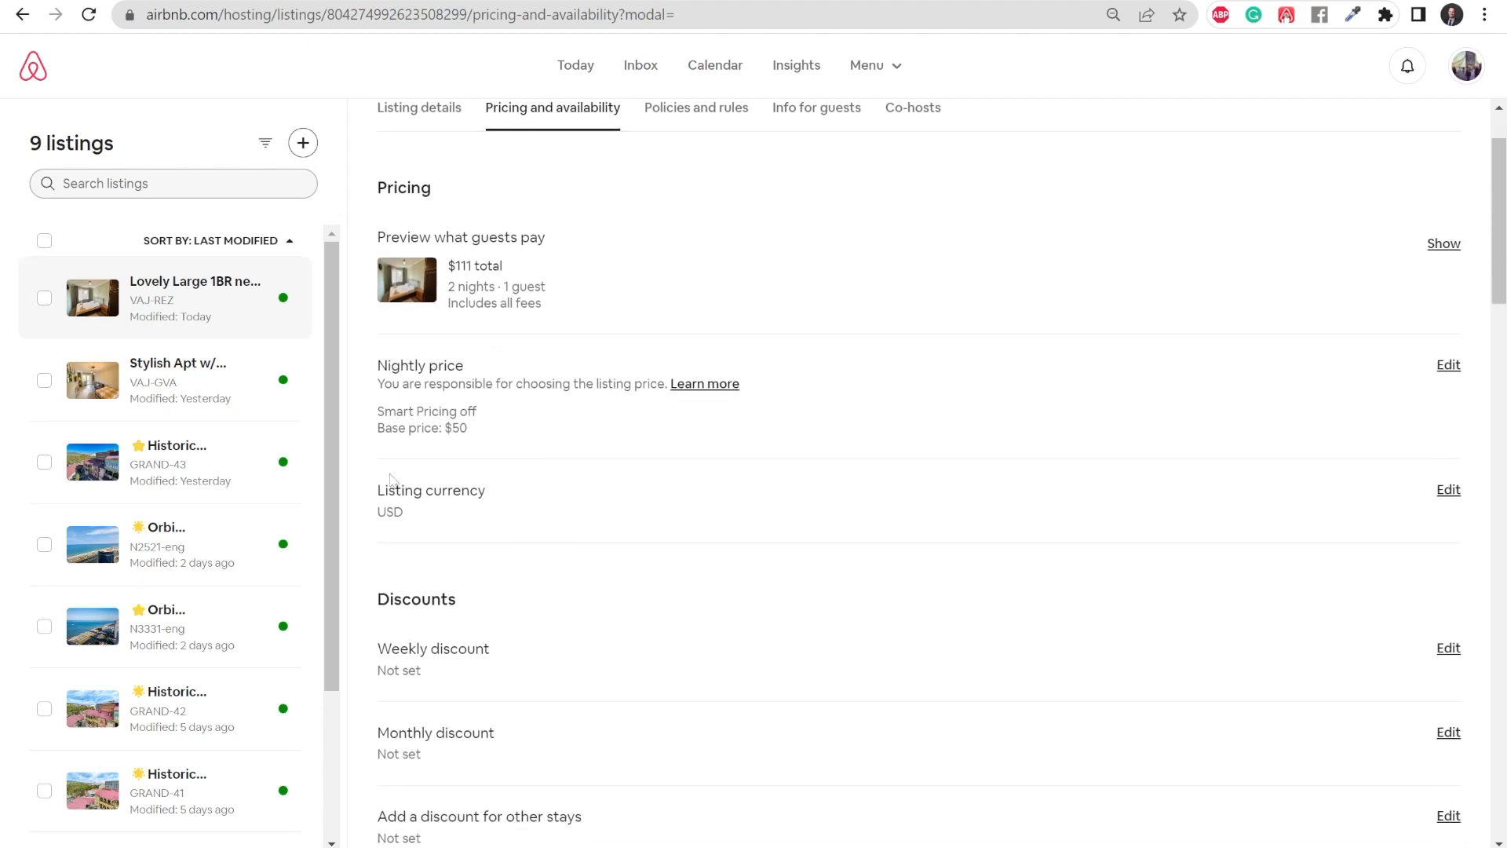
{"action": "scroll", "coordinate": [440, 456], "scroll_direction": "down", "scroll_amount": 1}
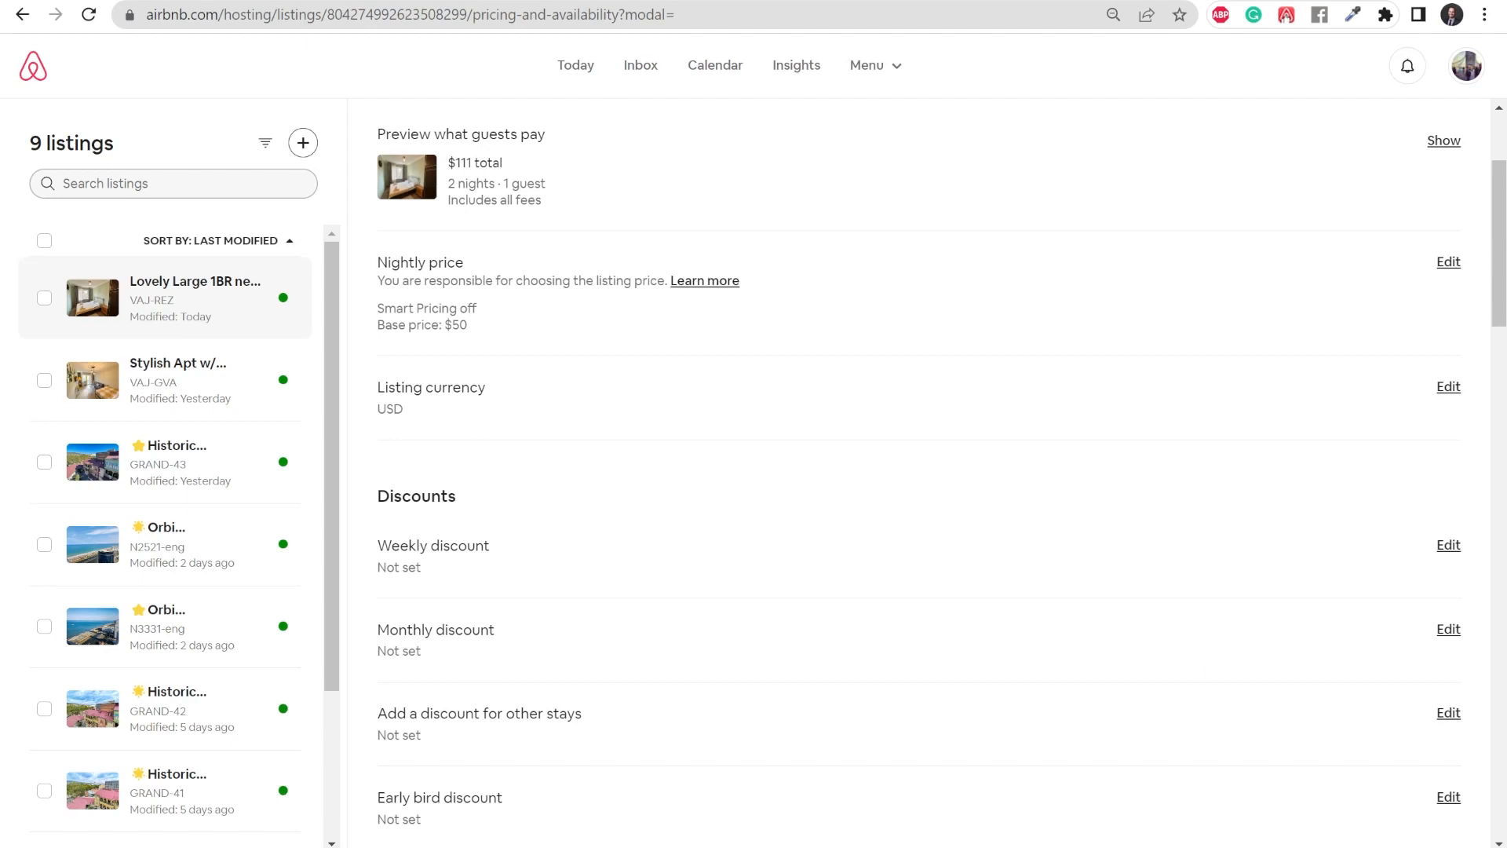
{"action": "scroll", "coordinate": [583, 559], "scroll_direction": "down", "scroll_amount": 2}
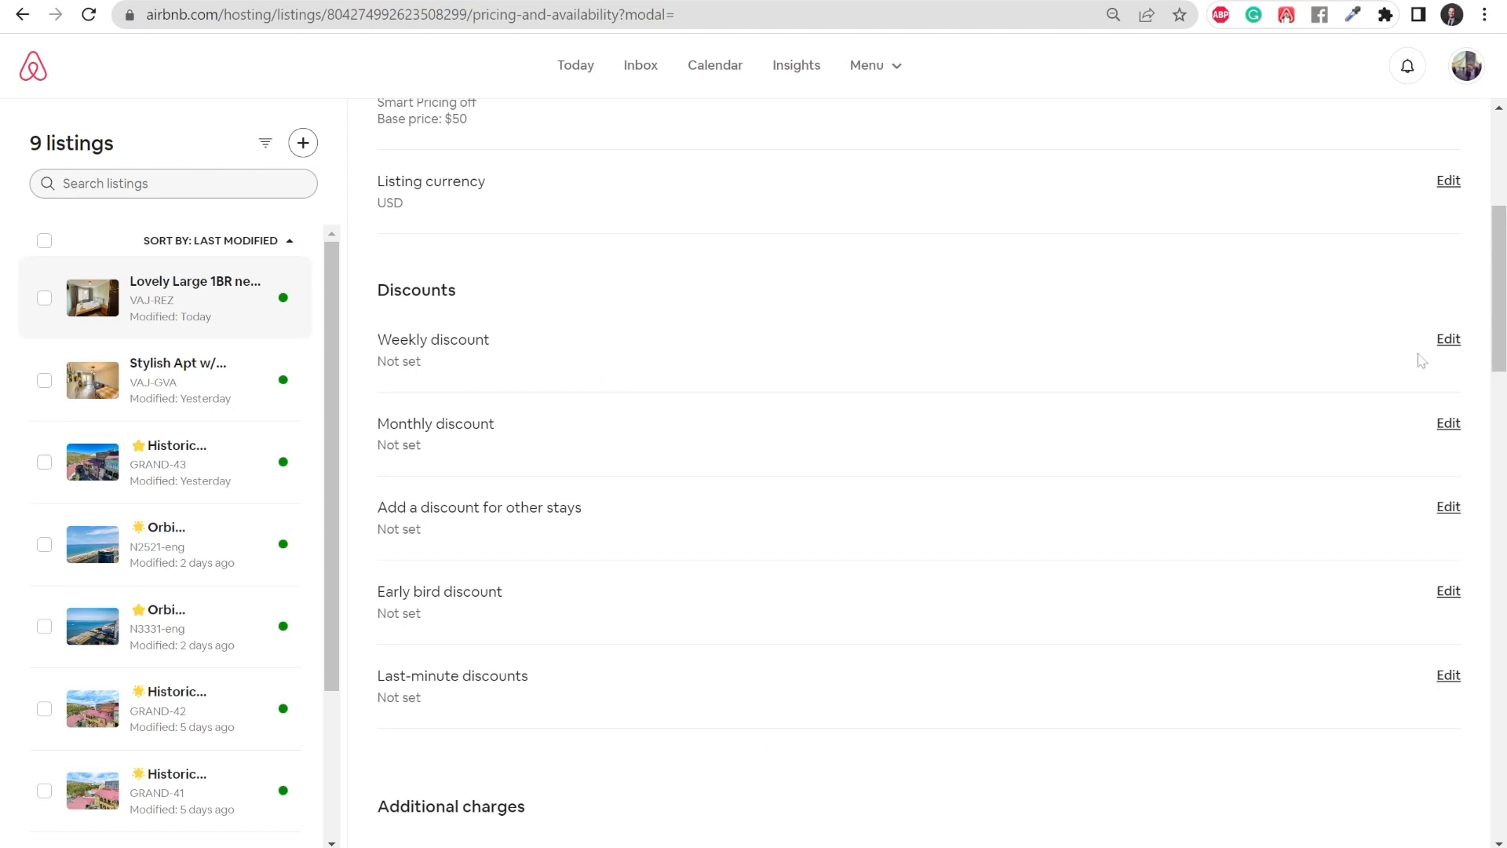
{"action": "left_click", "coordinate": [1448, 338]}
{"action": "left_click", "coordinate": [503, 449]}
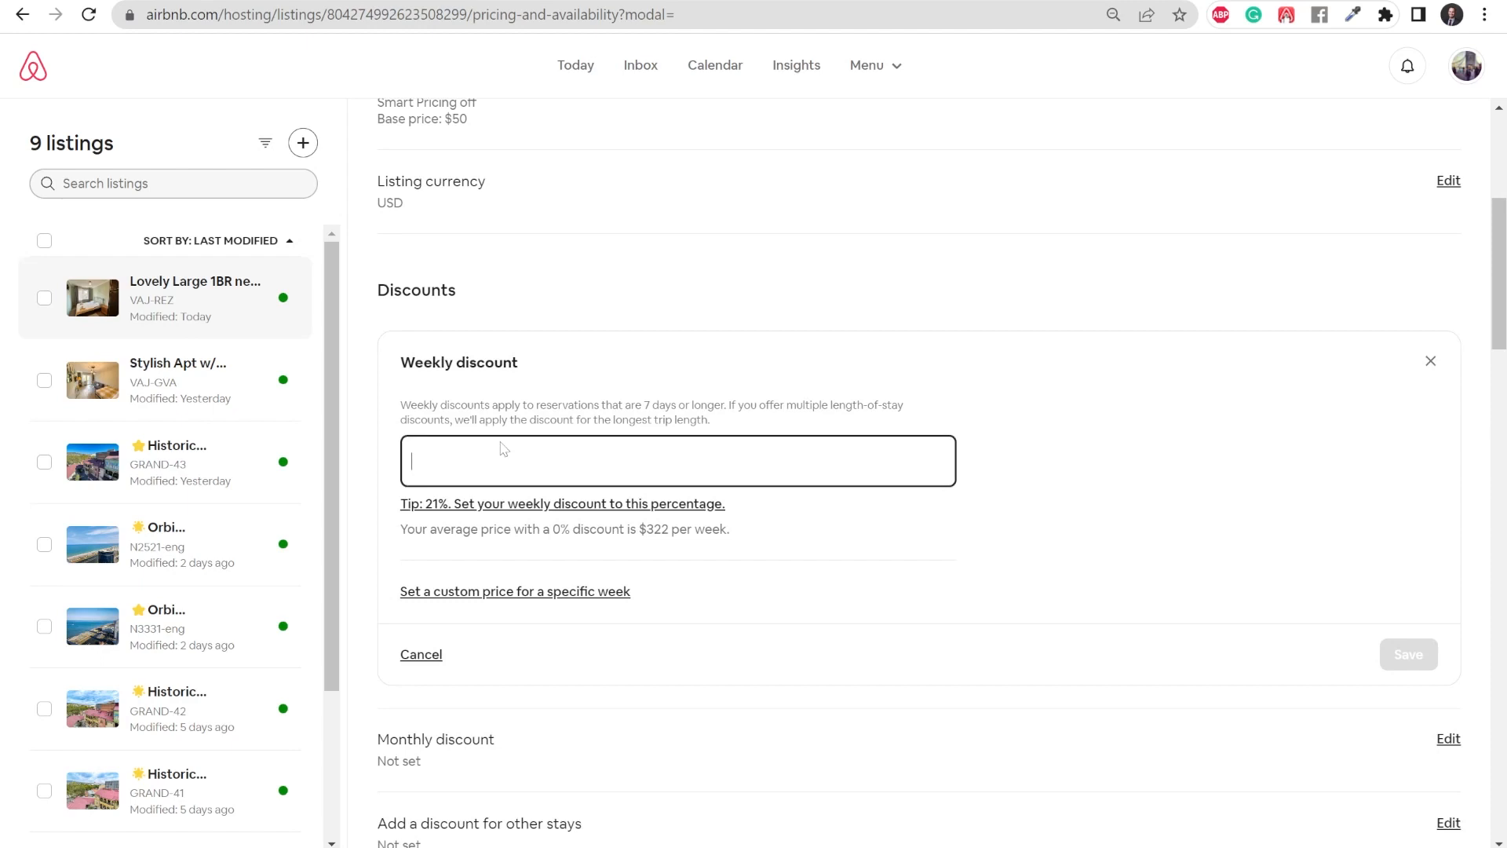
{"action": "type", "text": "20"}
{"action": "scroll", "coordinate": [691, 434], "scroll_direction": "down", "scroll_amount": 1}
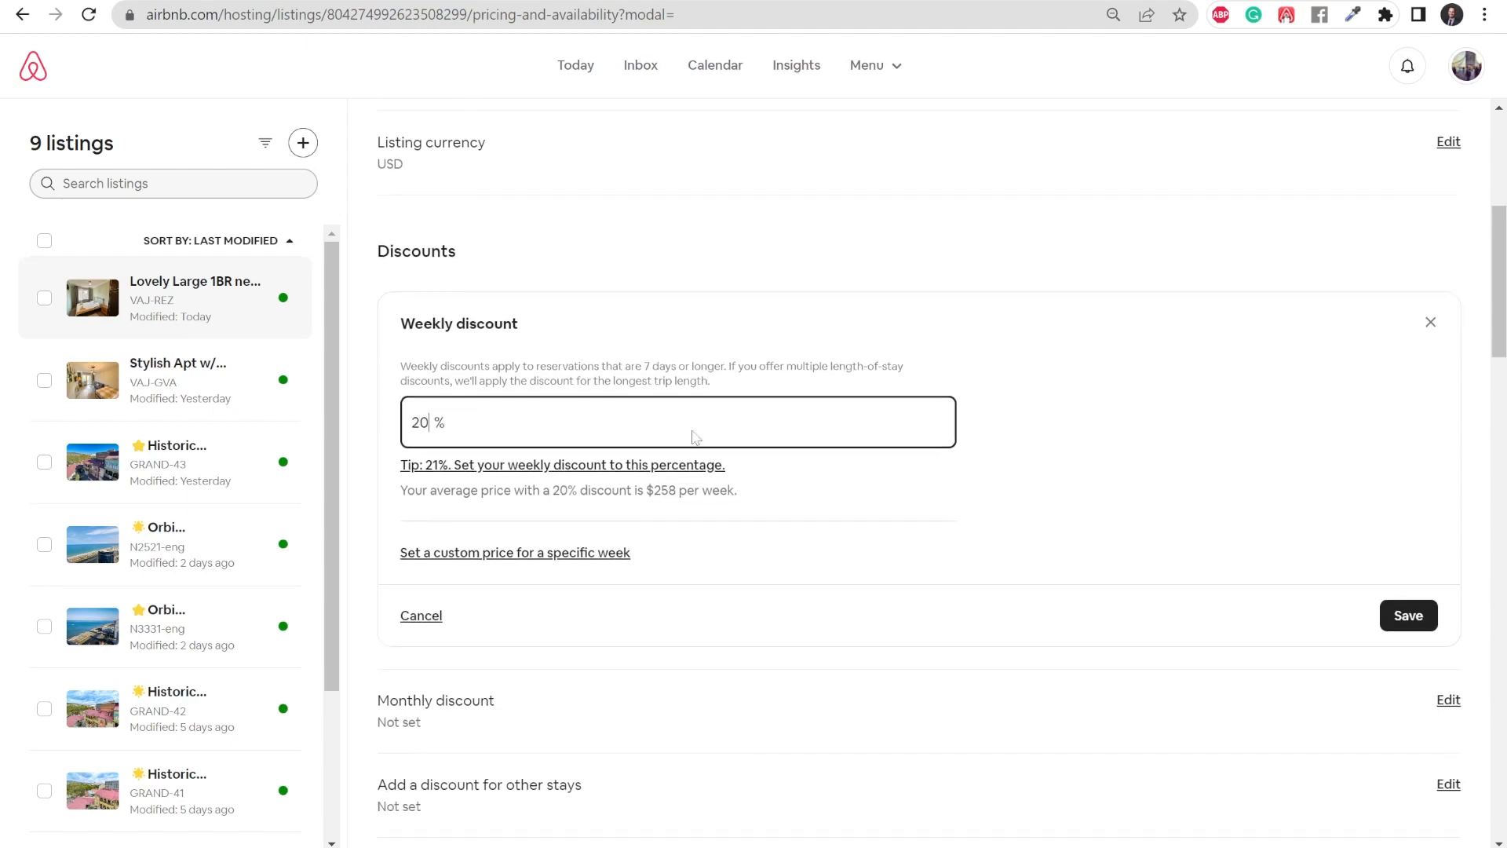
{"action": "left_click", "coordinate": [1411, 553]}
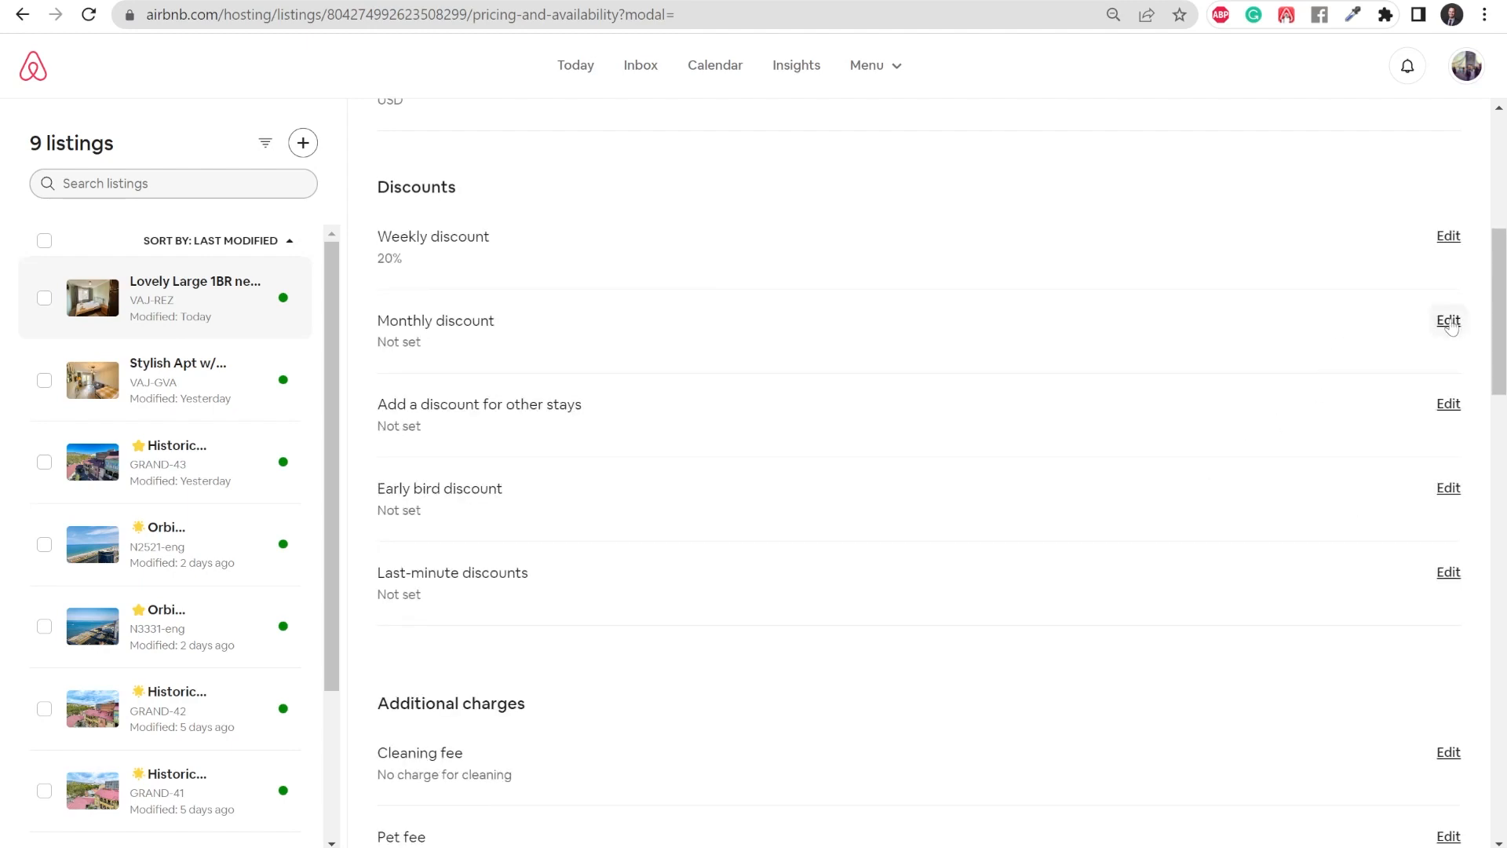
- Set the listing's monthly discount to 28% and save it
{"action": "left_click", "coordinate": [1449, 322]}
{"action": "left_click", "coordinate": [589, 435]}
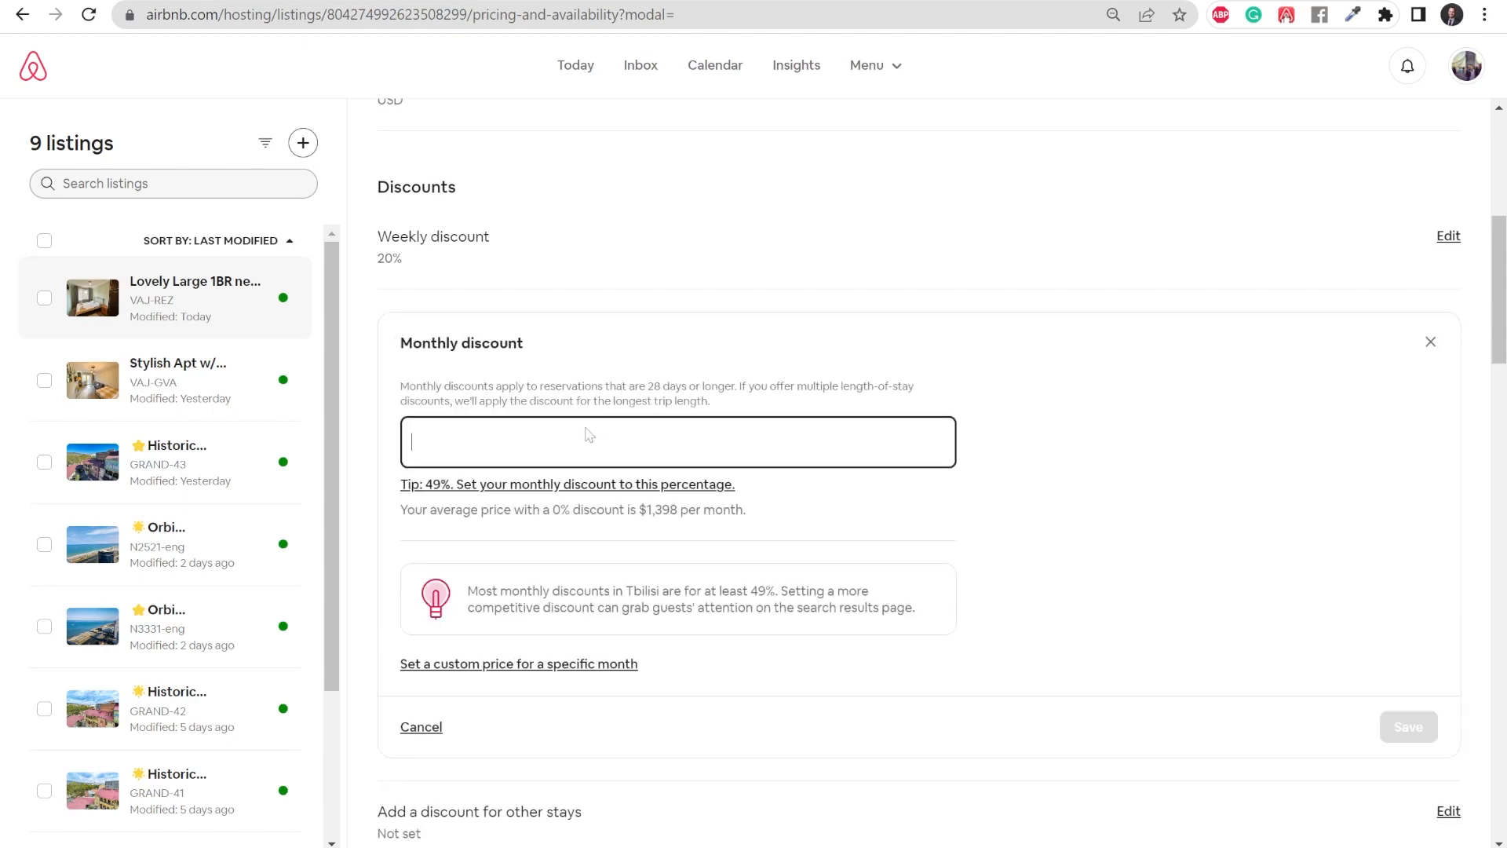
{"action": "type", "text": "28"}
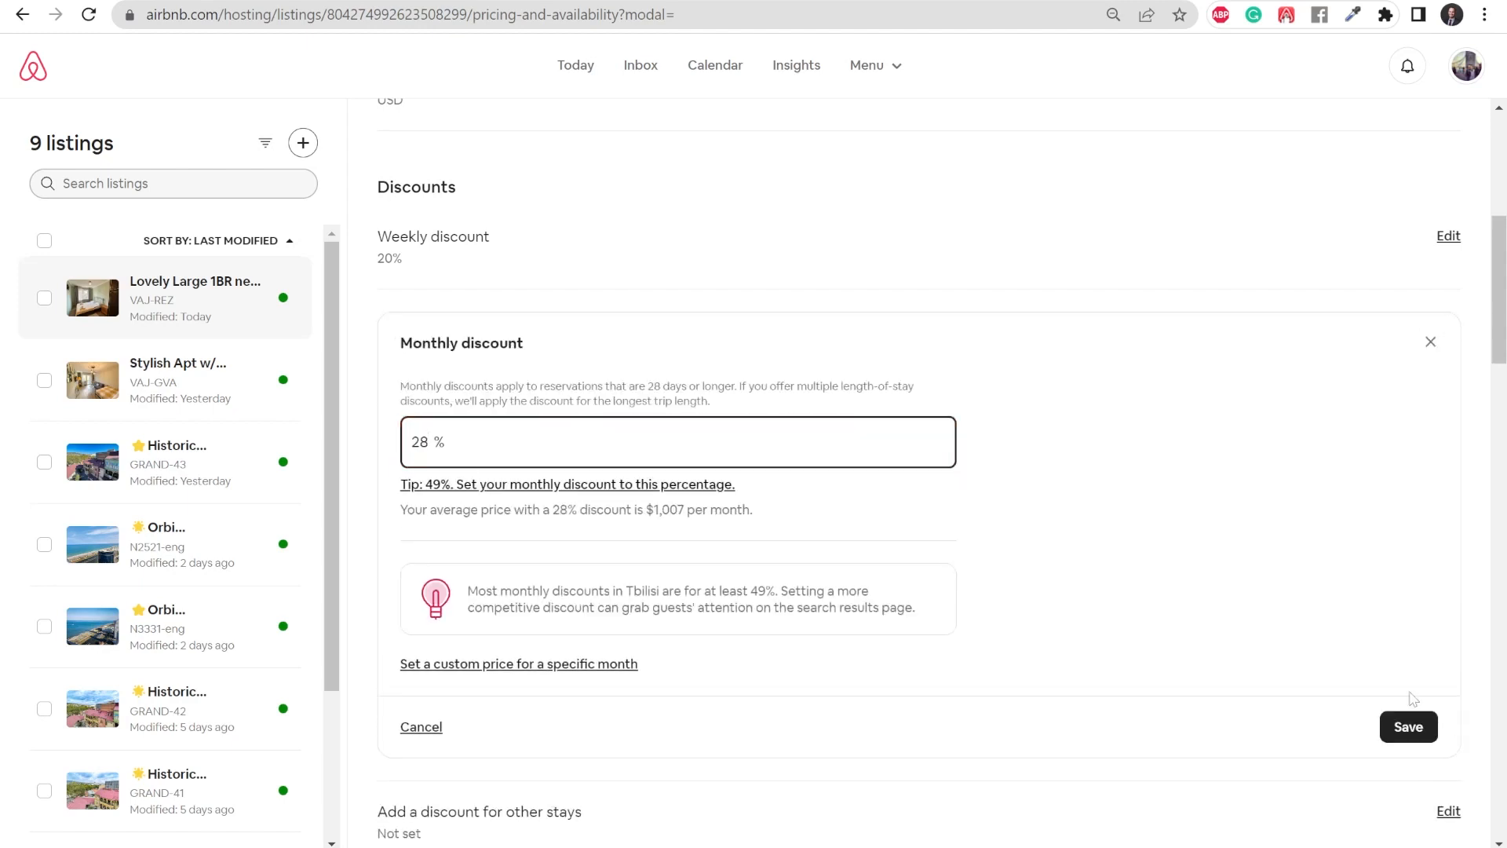
{"action": "left_click", "coordinate": [1405, 730]}
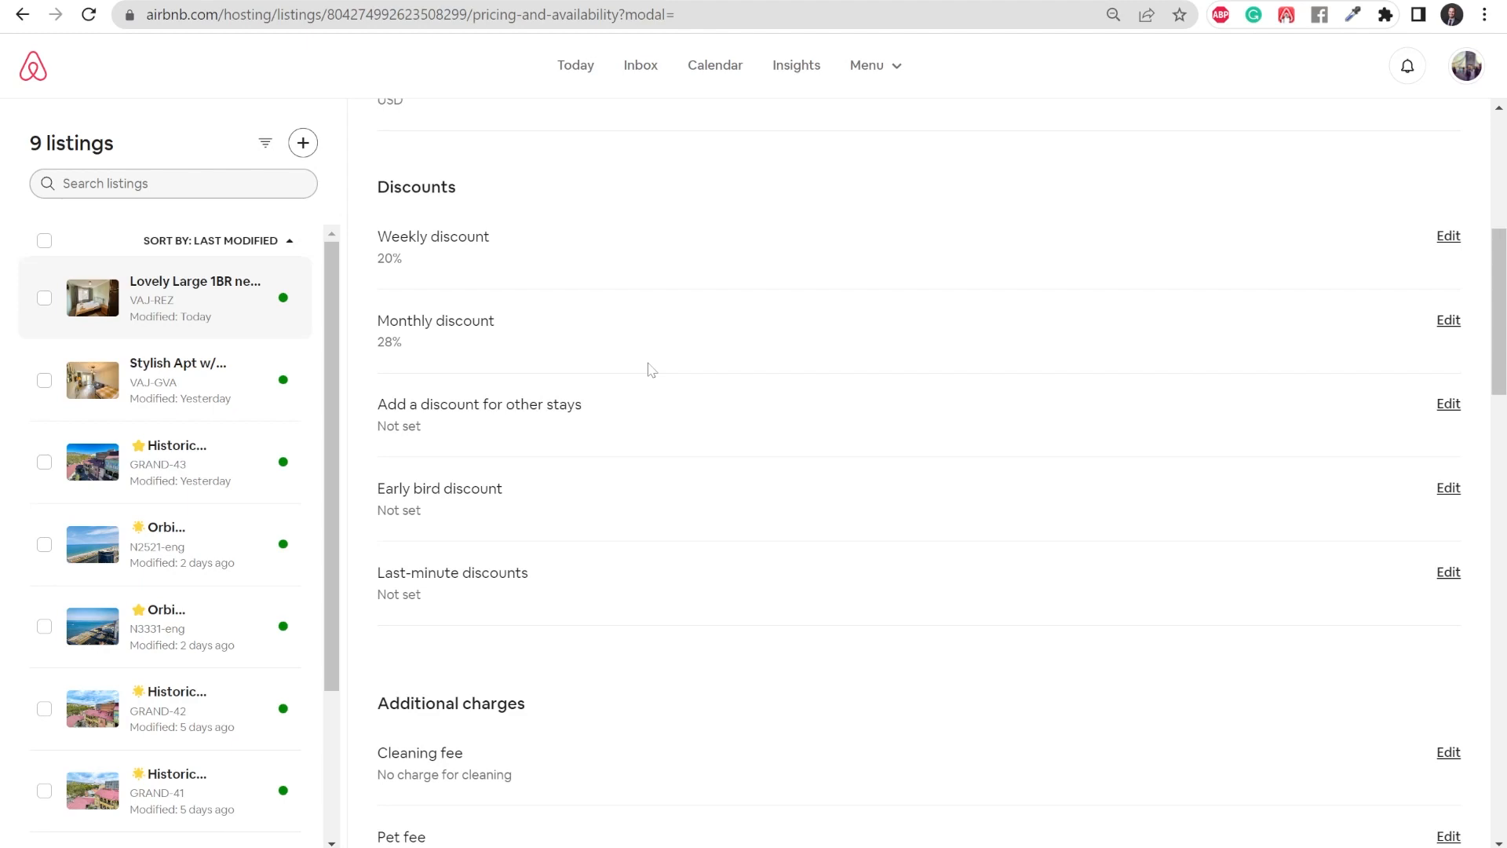
- Start a discount for other stays with a length of stay of 4 nights at 15%
{"action": "left_click", "coordinate": [1449, 403]}
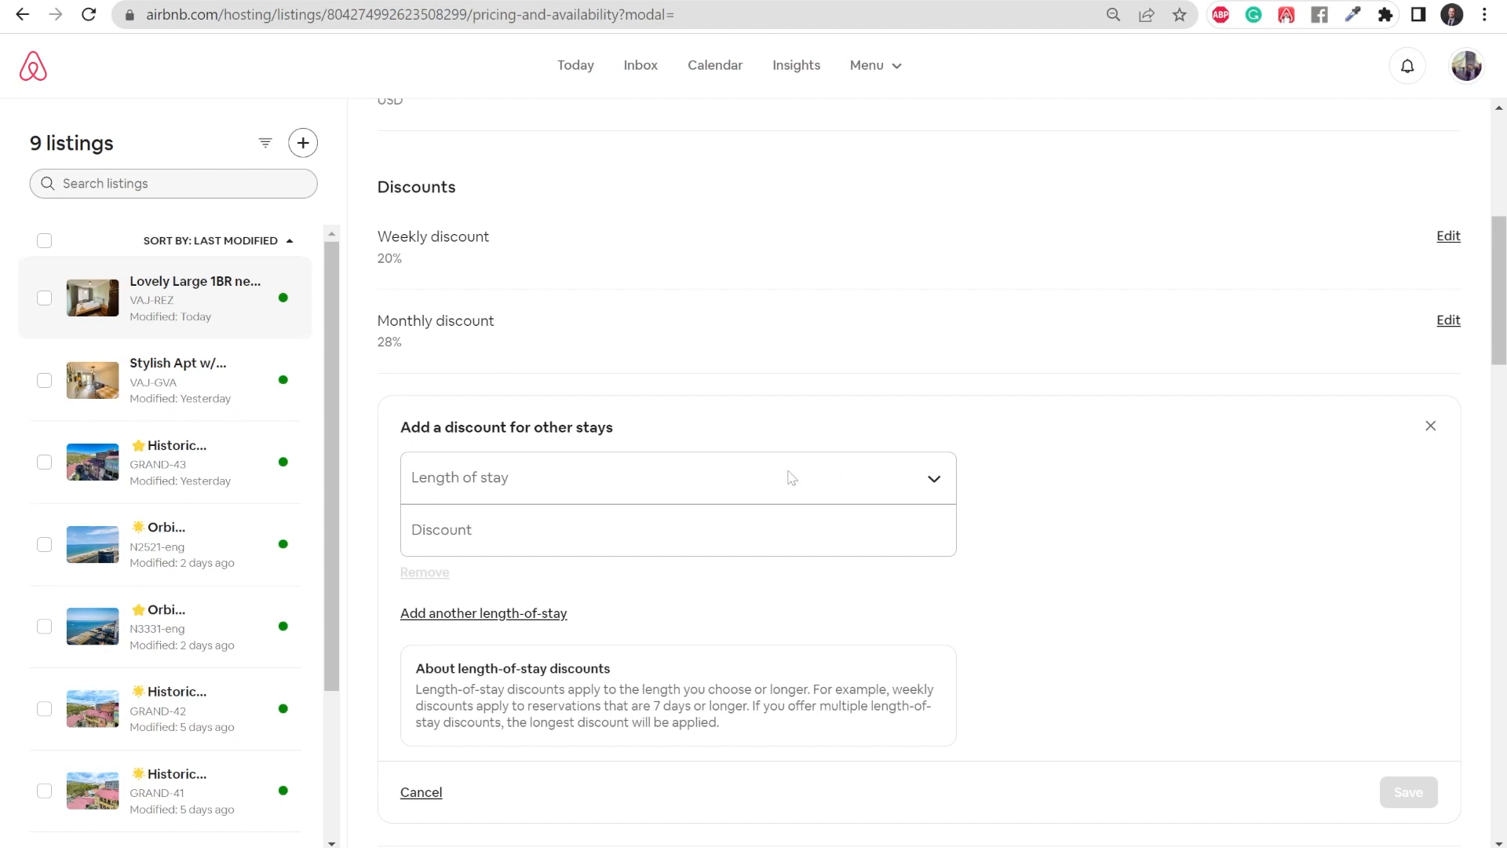
{"action": "left_click", "coordinate": [526, 477]}
{"action": "left_click", "coordinate": [494, 577]}
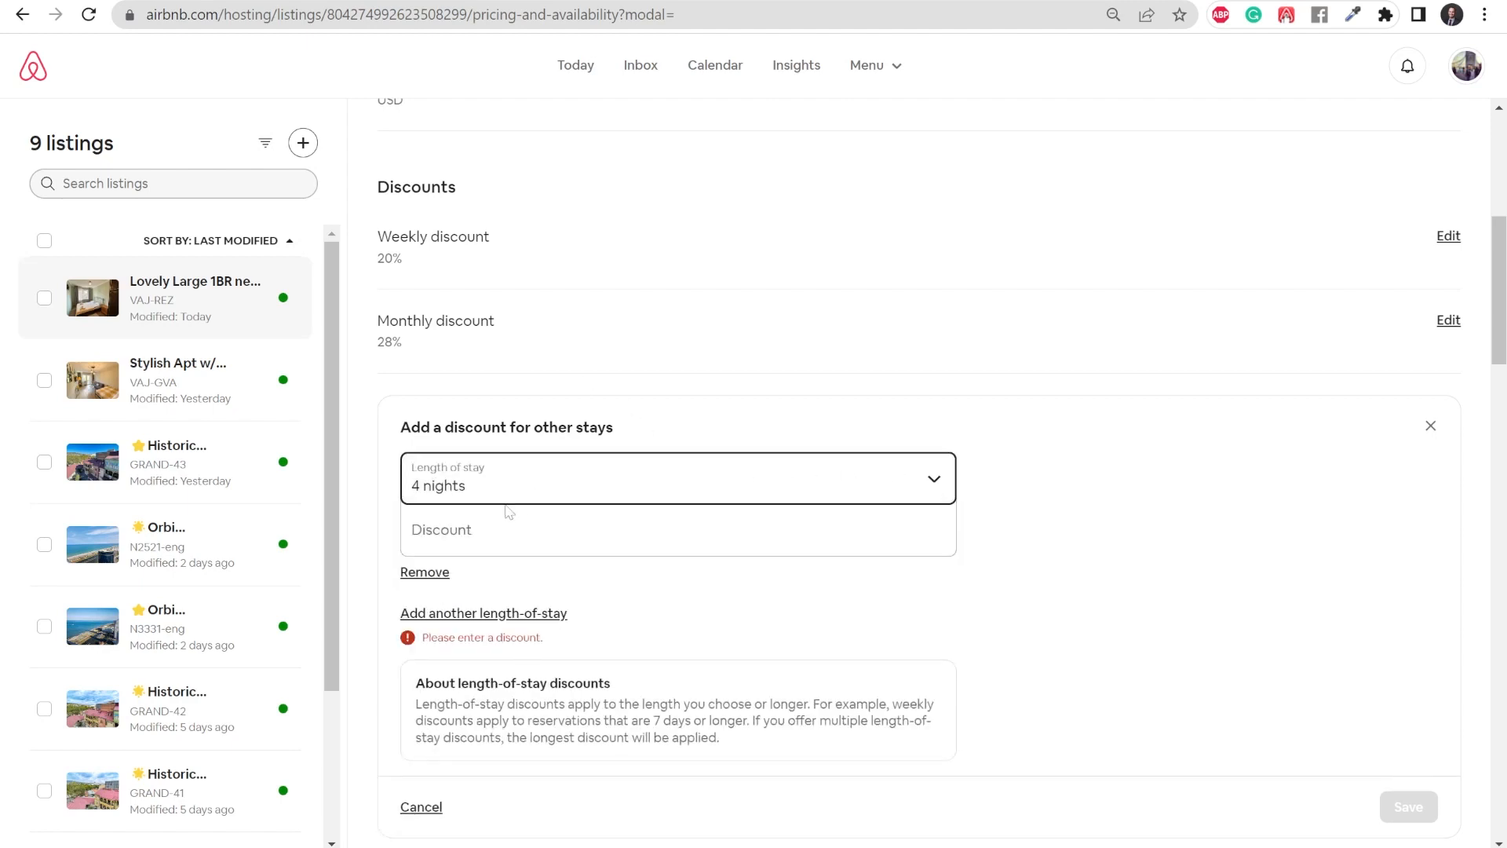
{"action": "left_click", "coordinate": [492, 531]}
{"action": "type", "text": "15"}
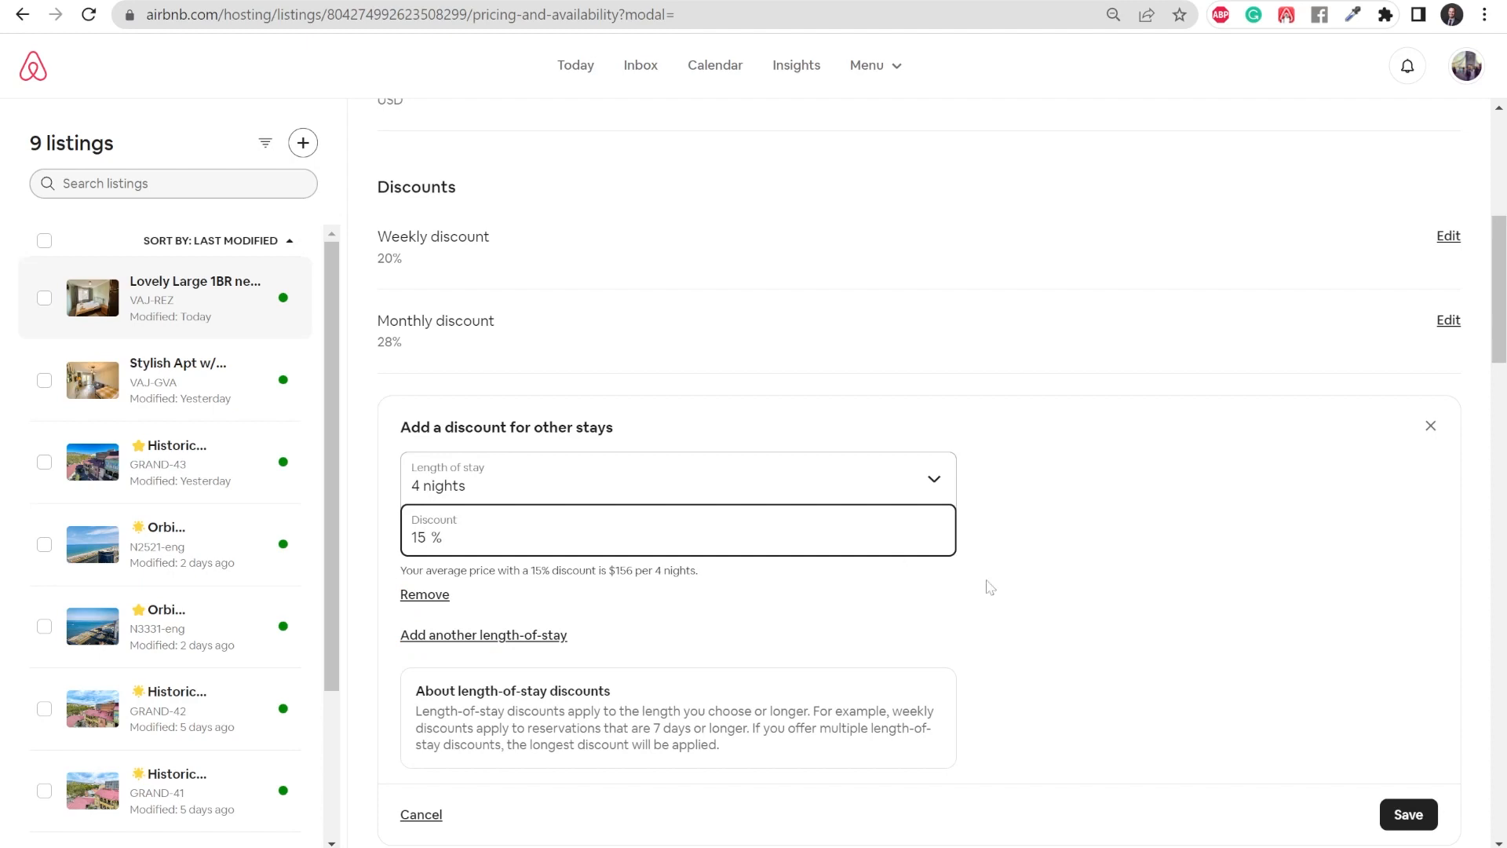
- Add another length-of-stay discount of 18% for 5 nights
{"action": "left_click", "coordinate": [460, 636]}
{"action": "left_click", "coordinate": [473, 650]}
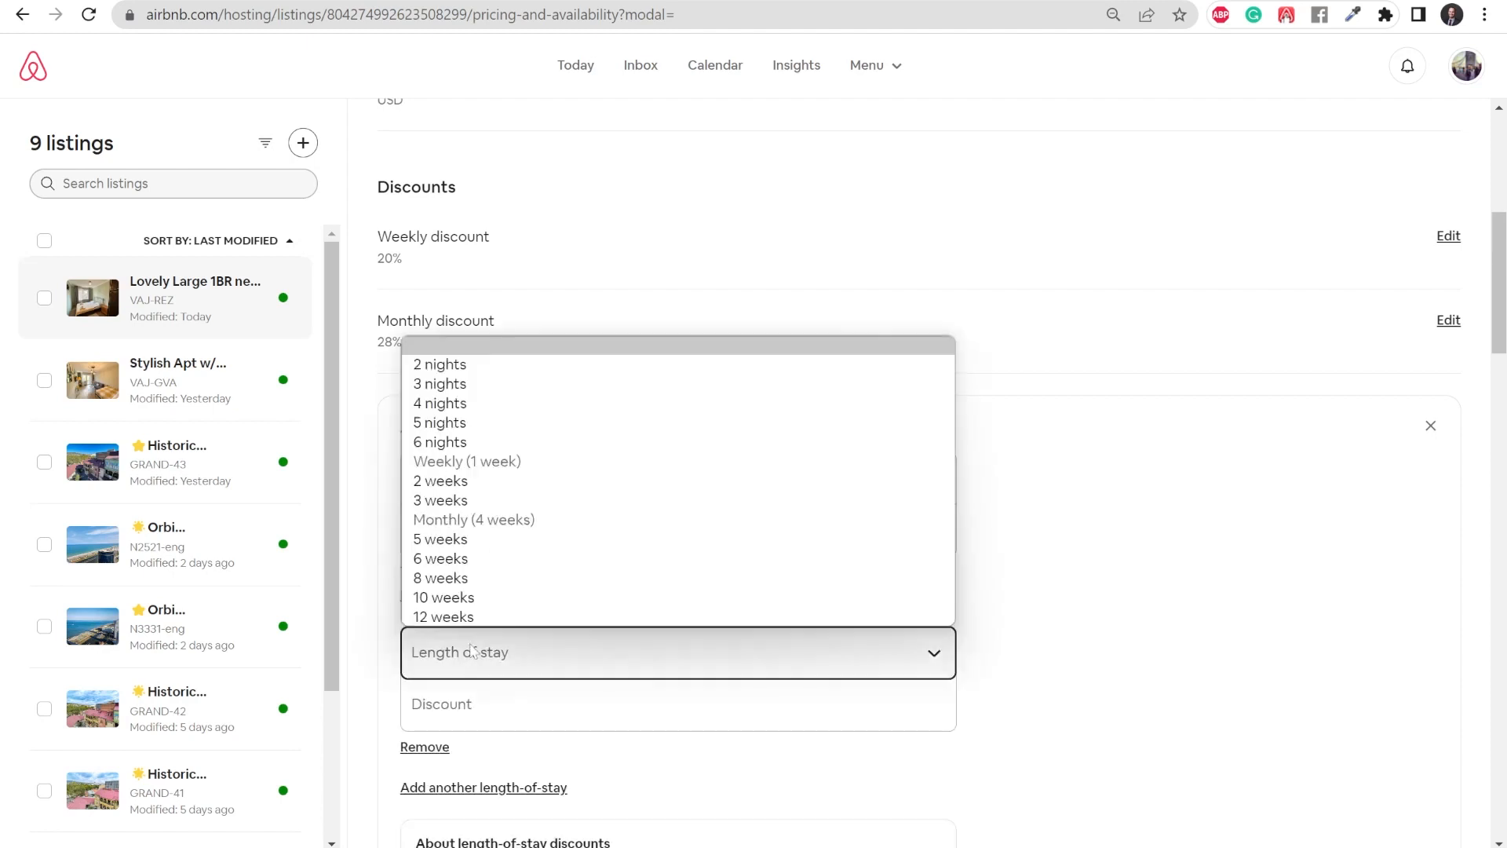
{"action": "left_click", "coordinate": [484, 427]}
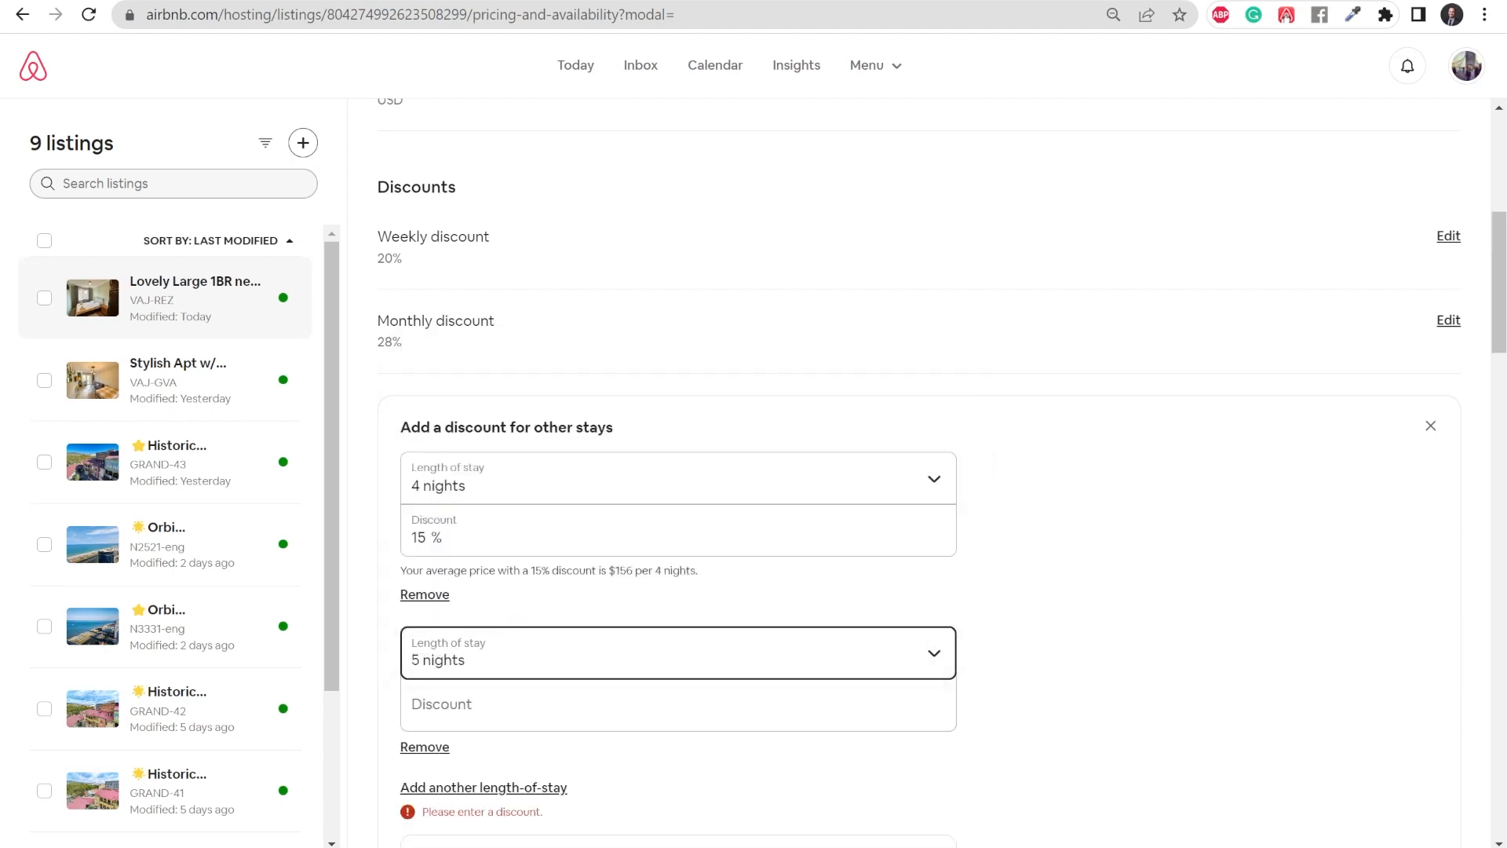
{"action": "left_click", "coordinate": [487, 666]}
{"action": "left_click", "coordinate": [471, 704]}
{"action": "type", "text": "18"}
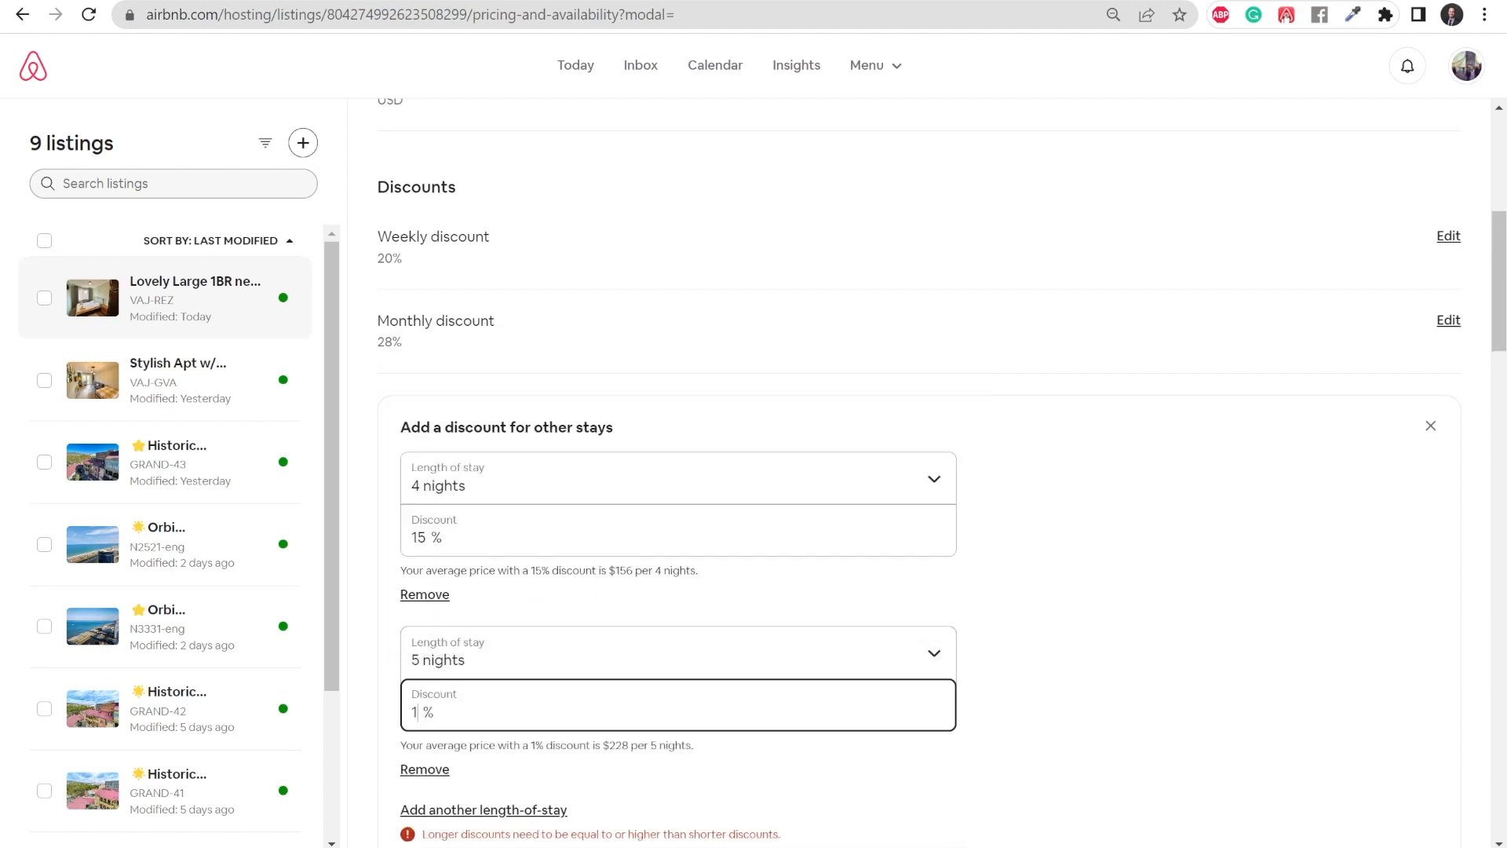
- Try to add a third length-of-stay discount of 23% for 2 weeks, and remove that entry
{"action": "scroll", "coordinate": [452, 751], "scroll_direction": "down", "scroll_amount": 1}
{"action": "scroll", "coordinate": [453, 751], "scroll_direction": "down", "scroll_amount": 2}
{"action": "left_click", "coordinate": [455, 607]}
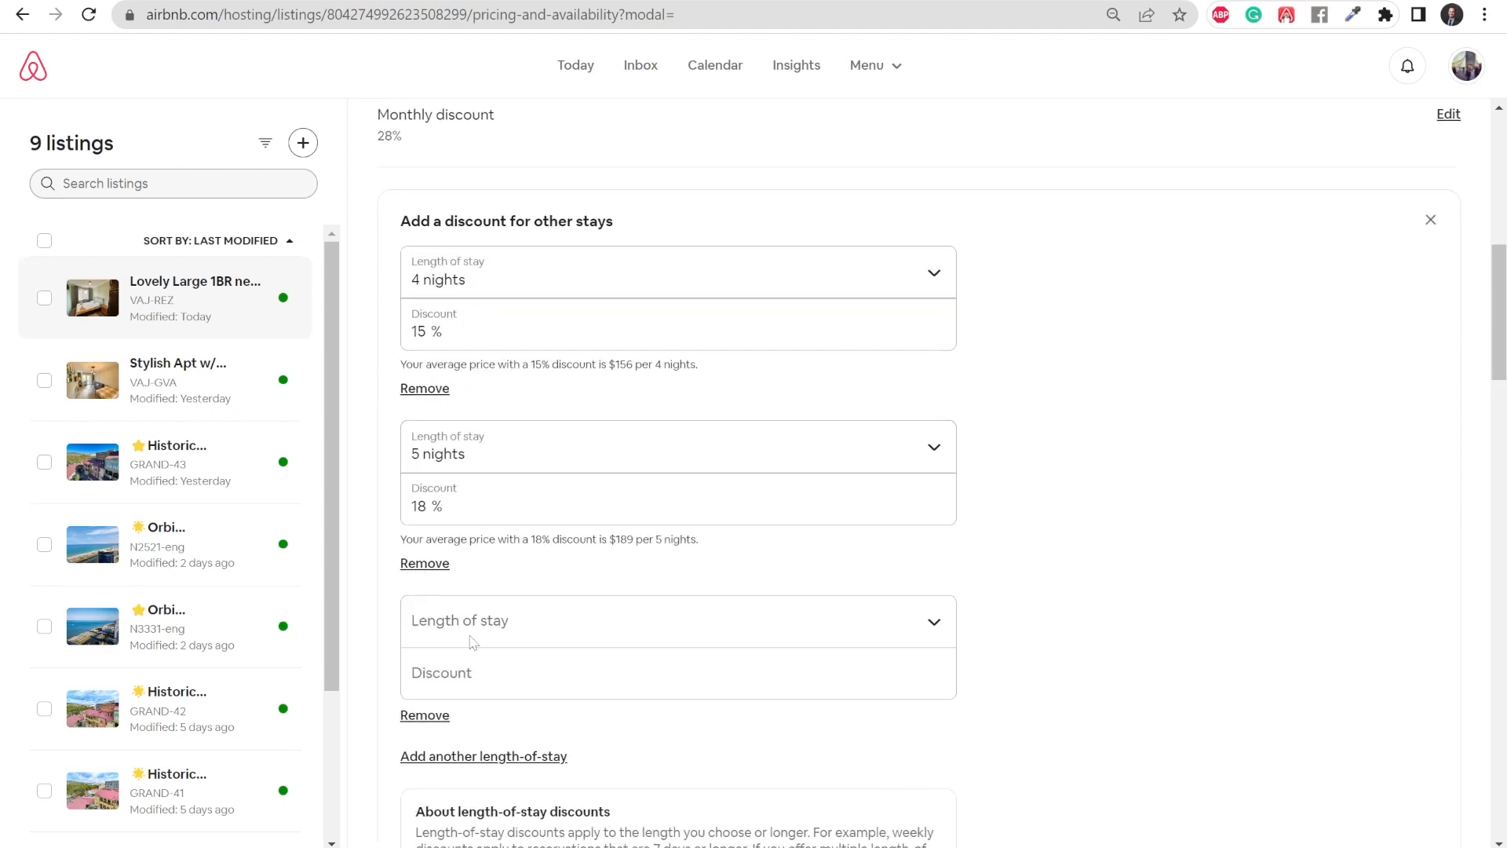
{"action": "left_click", "coordinate": [471, 673]}
{"action": "left_click", "coordinate": [471, 630]}
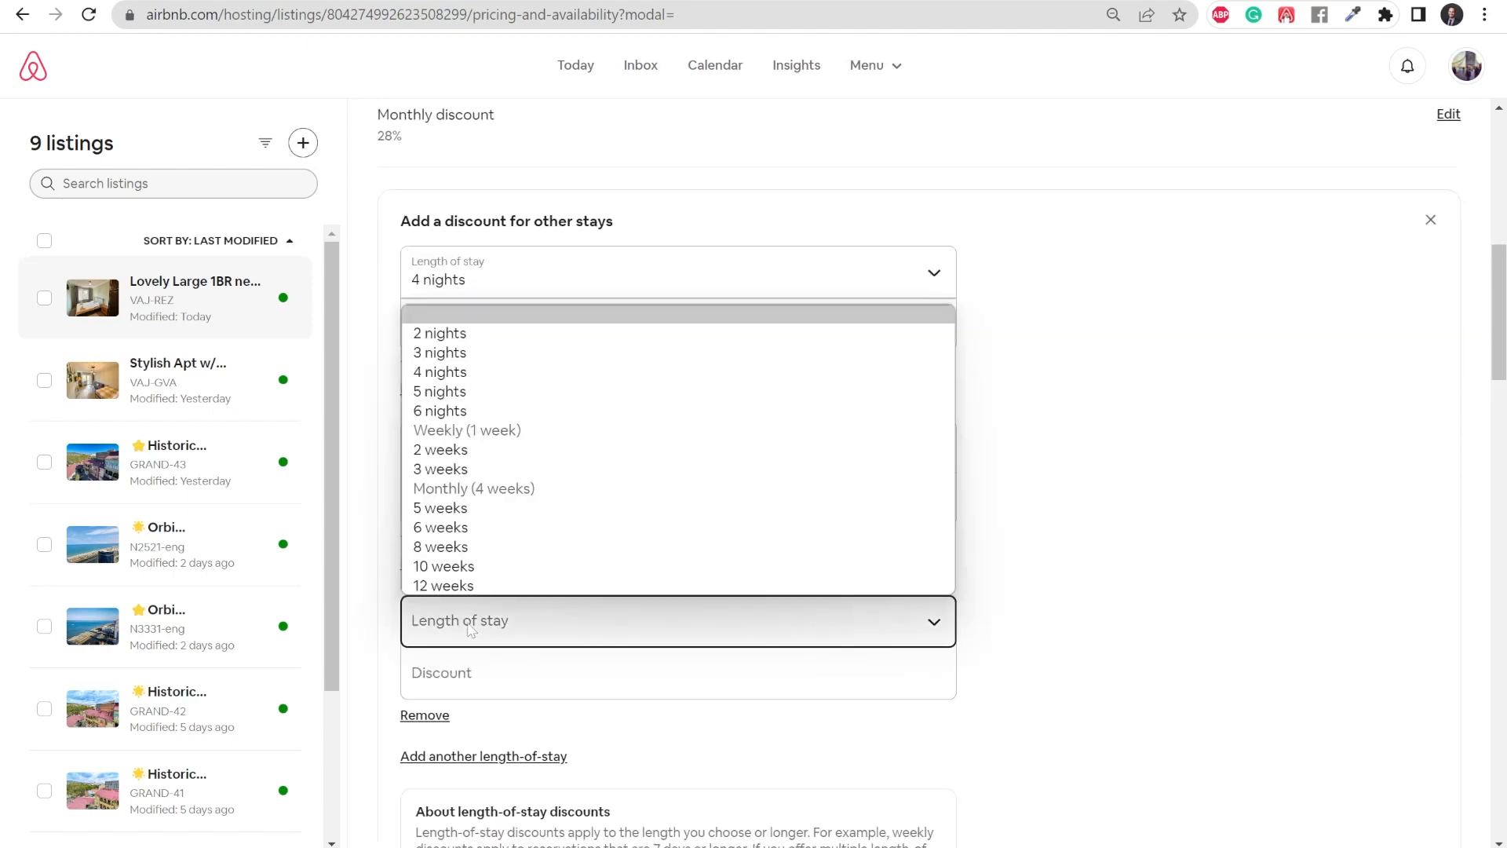
{"action": "left_click", "coordinate": [468, 452]}
{"action": "left_click", "coordinate": [470, 675]}
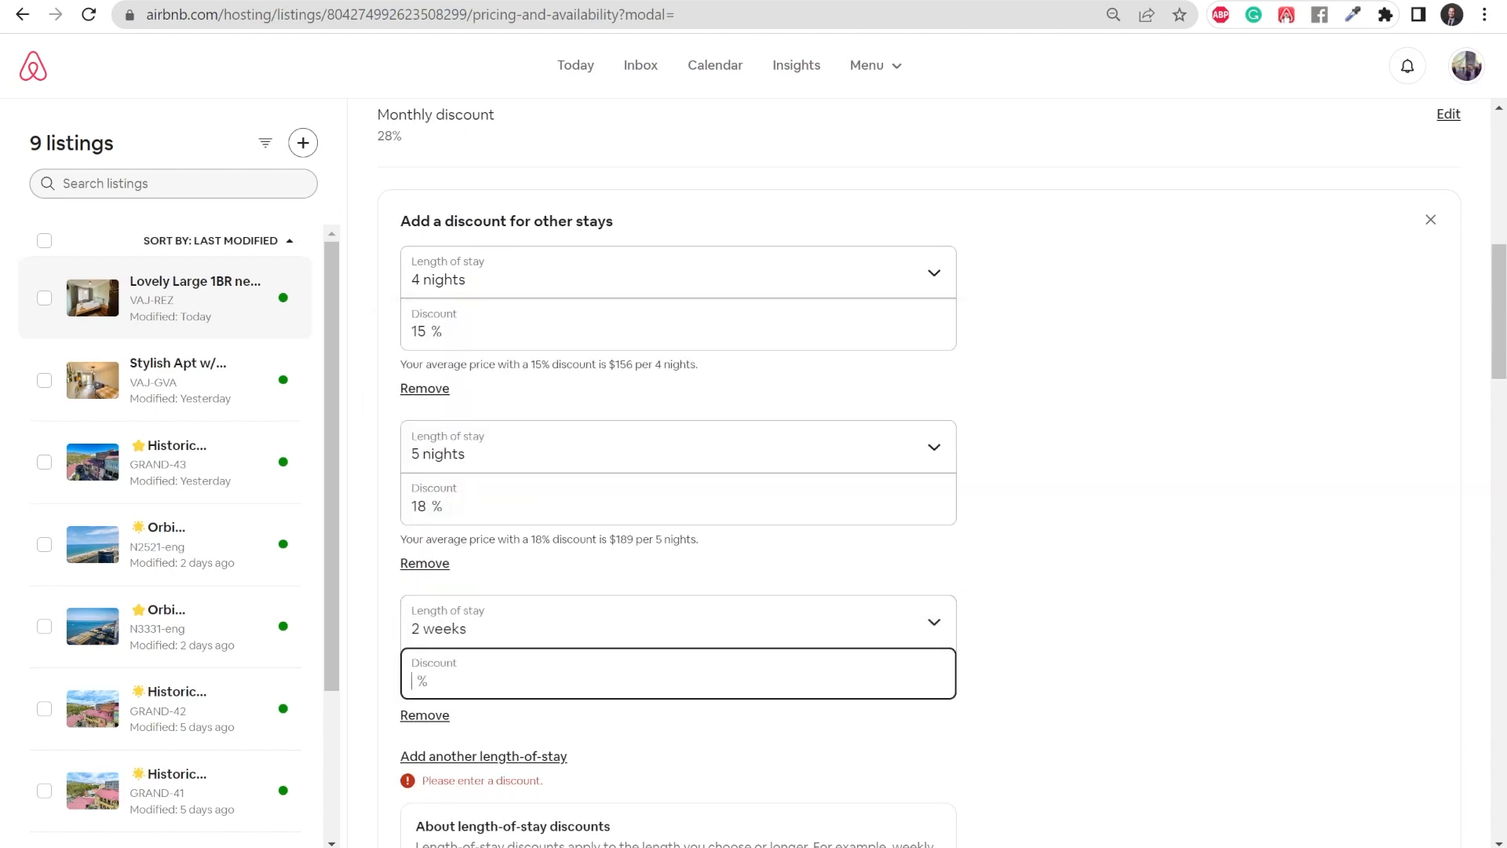
{"action": "type", "text": "23"}
{"action": "scroll", "coordinate": [699, 549], "scroll_direction": "down", "scroll_amount": 4}
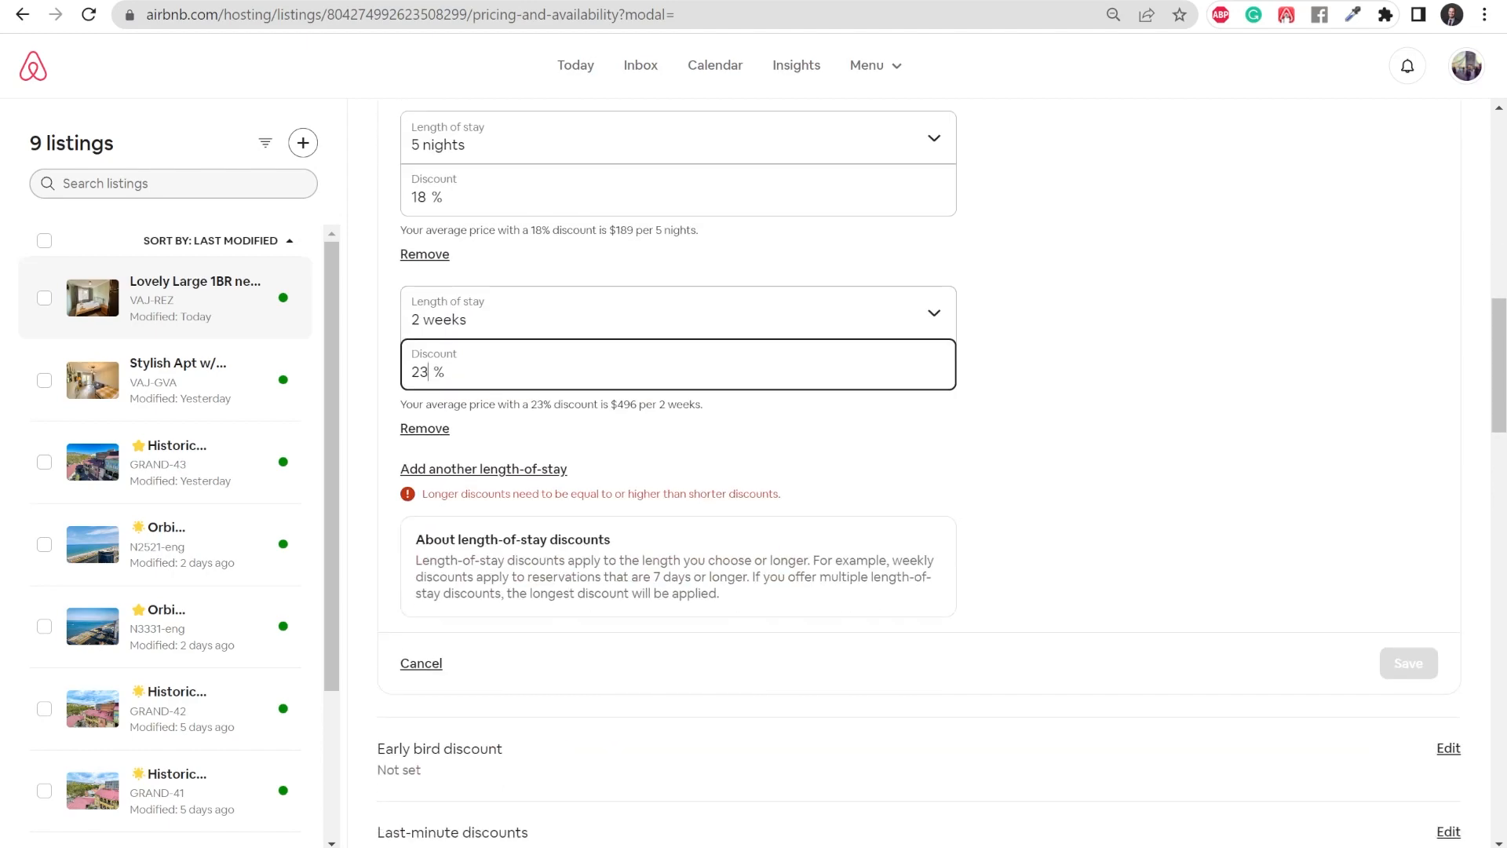
{"action": "left_click", "coordinate": [1084, 470]}
{"action": "scroll", "coordinate": [1073, 550], "scroll_direction": "up", "scroll_amount": 1}
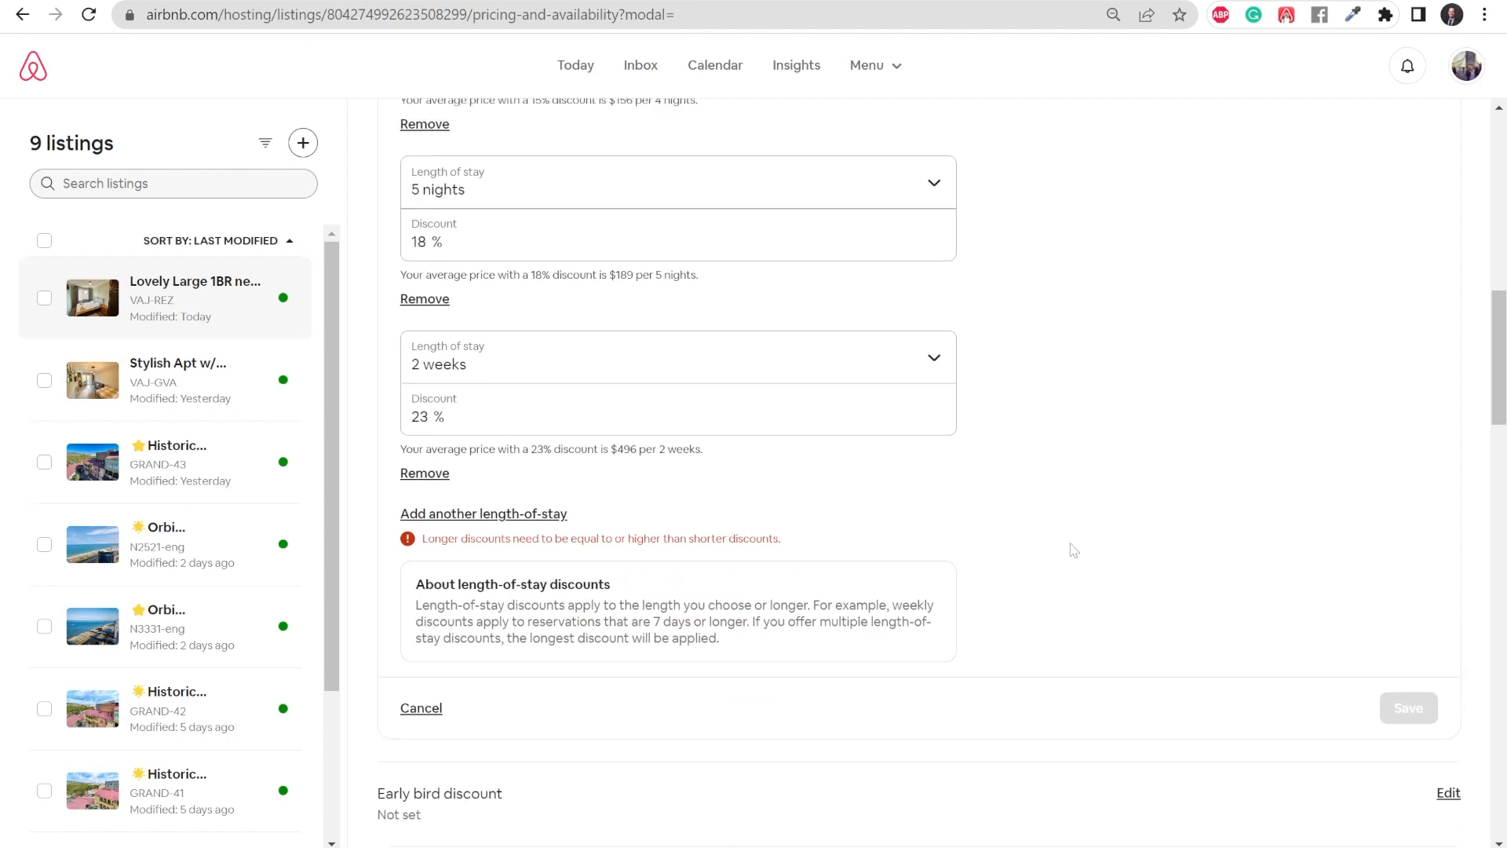
{"action": "scroll", "coordinate": [1074, 550], "scroll_direction": "up", "scroll_amount": 2}
{"action": "left_click", "coordinate": [503, 525]}
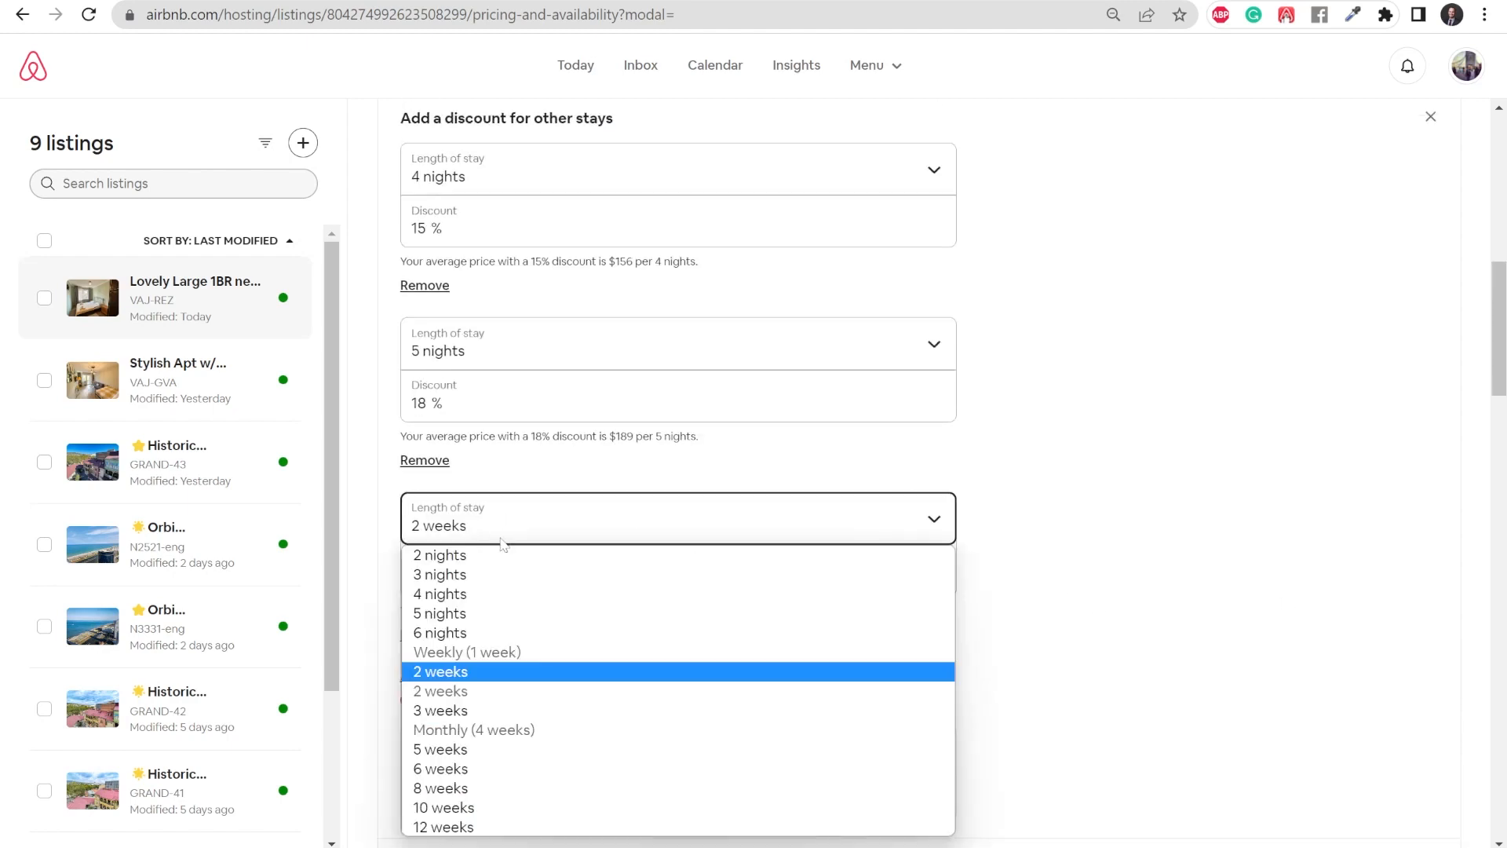
{"action": "left_click", "coordinate": [994, 525]}
{"action": "left_click", "coordinate": [425, 635]}
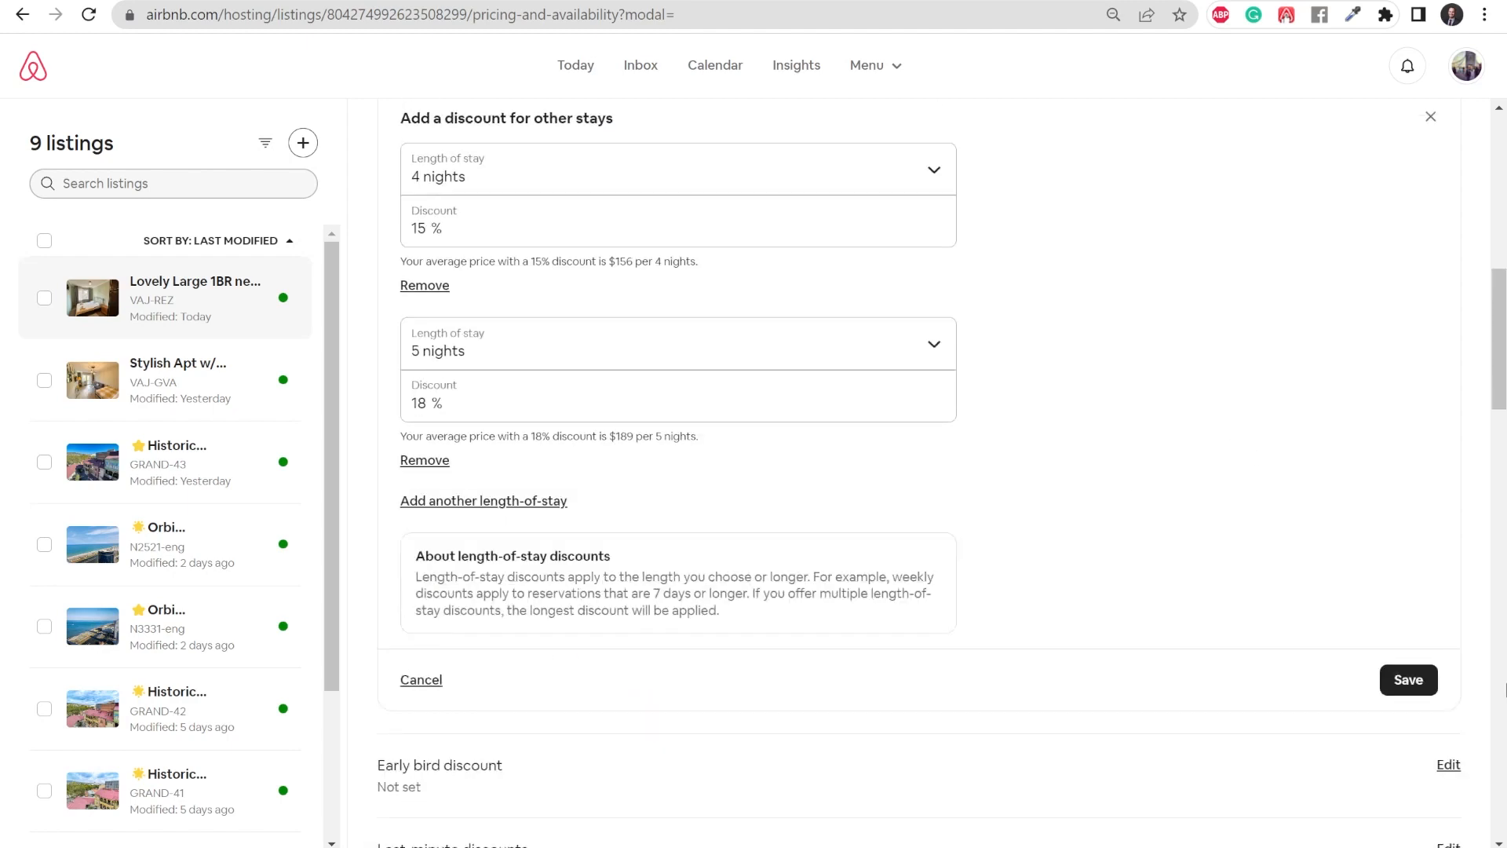
- Save the 4-night and 5-night discounts, and add and save a 23% discount for 2-week stays
{"action": "left_click", "coordinate": [1392, 683]}
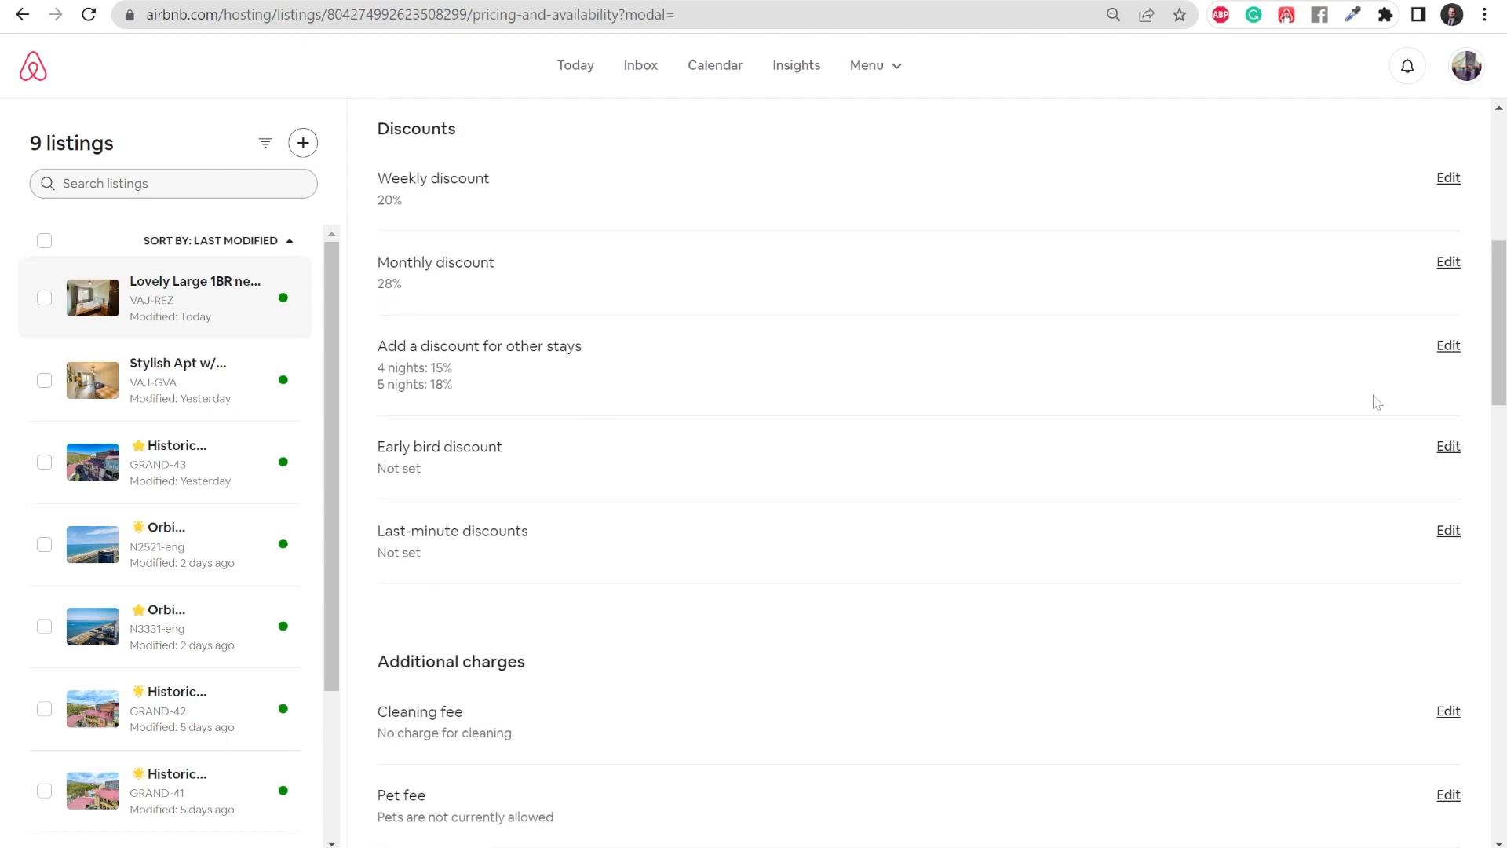
{"action": "left_click", "coordinate": [1448, 345]}
{"action": "left_click", "coordinate": [485, 542]}
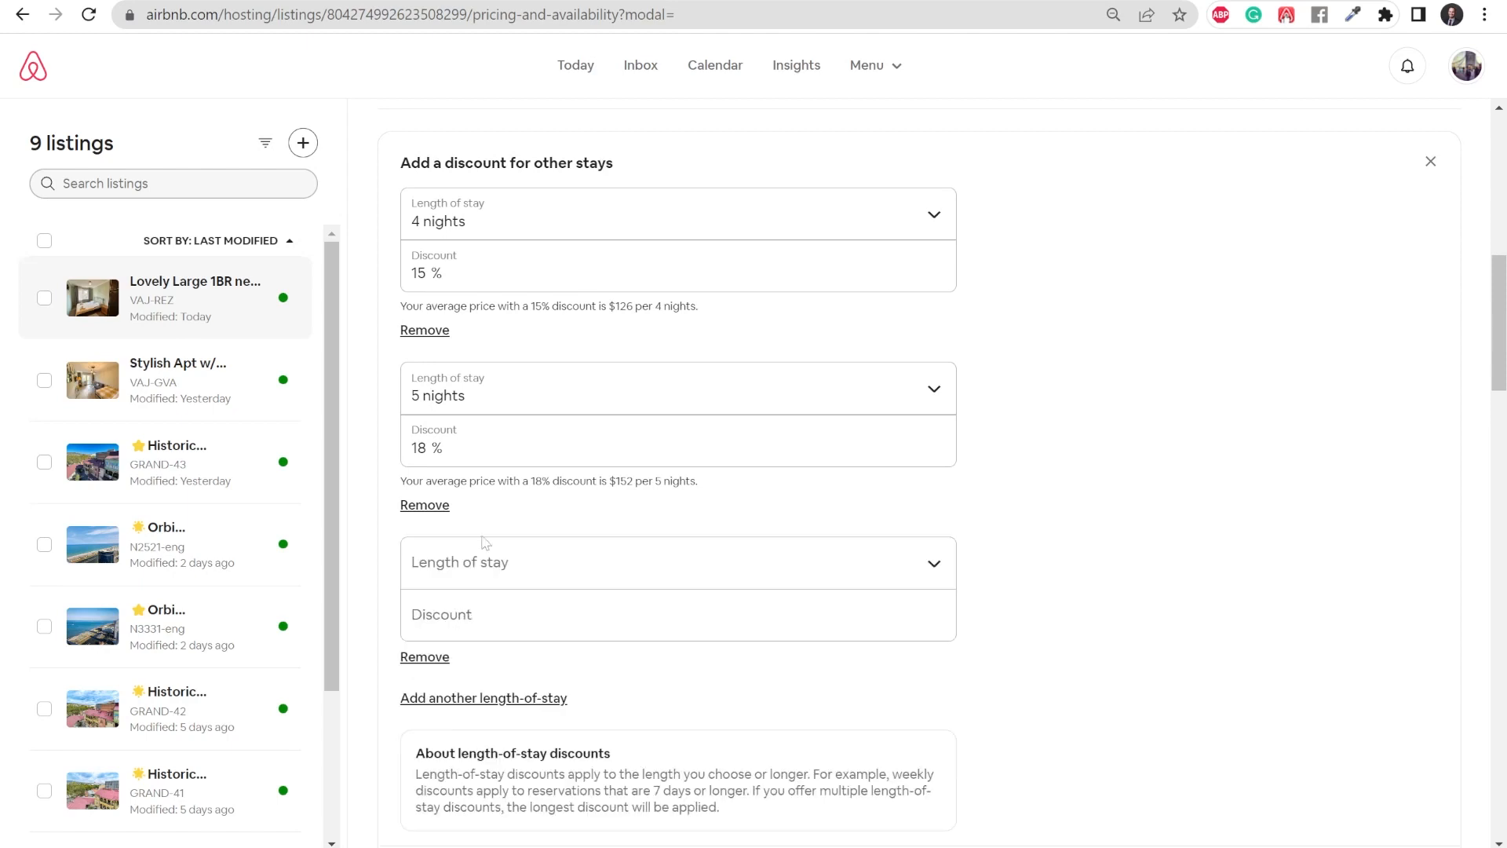
{"action": "left_click", "coordinate": [498, 577]}
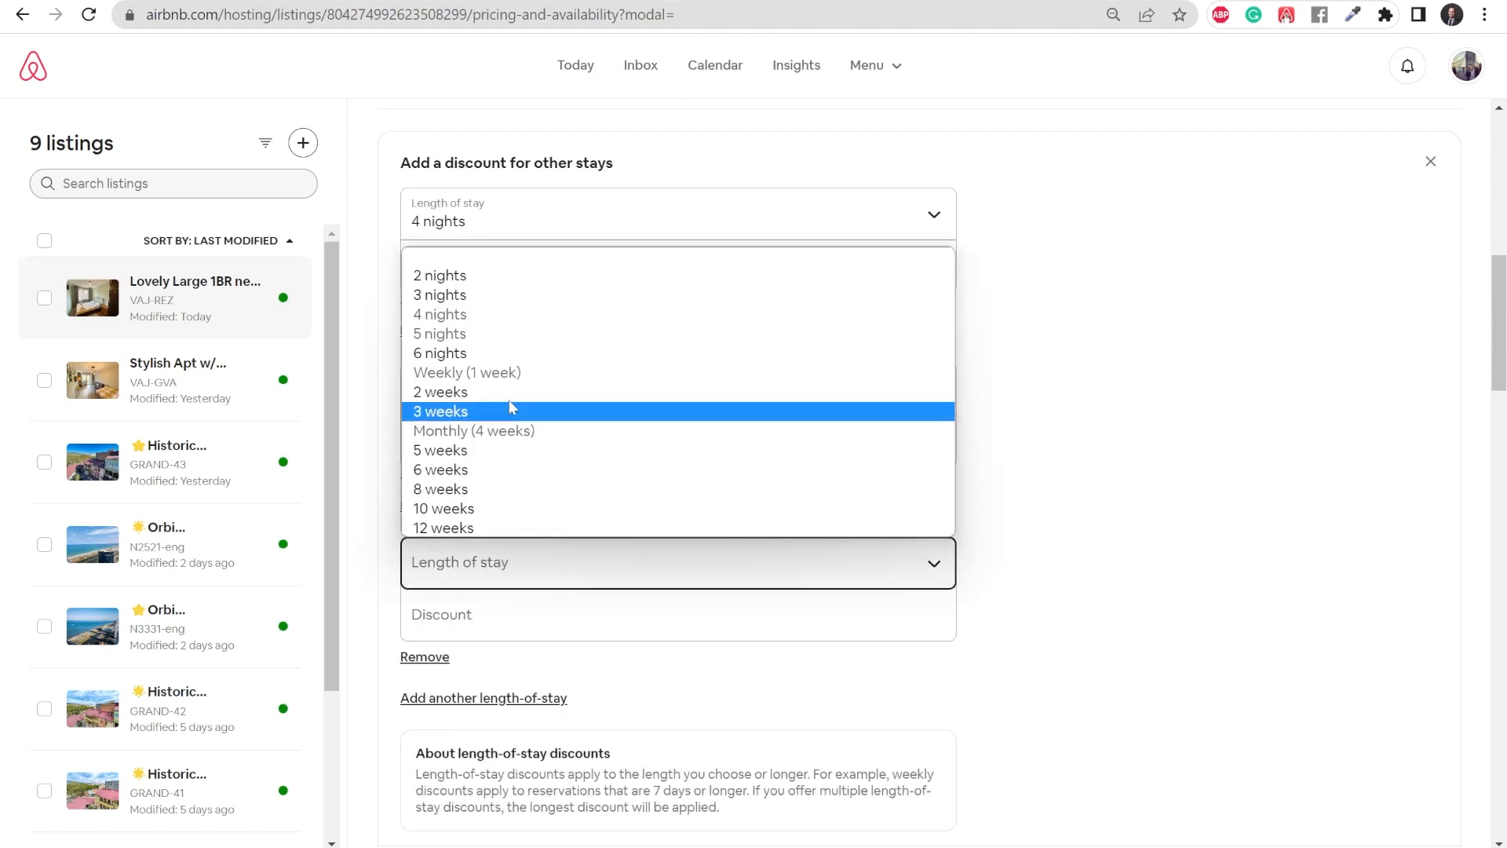
{"action": "left_click", "coordinate": [469, 392]}
{"action": "left_click", "coordinate": [476, 609]}
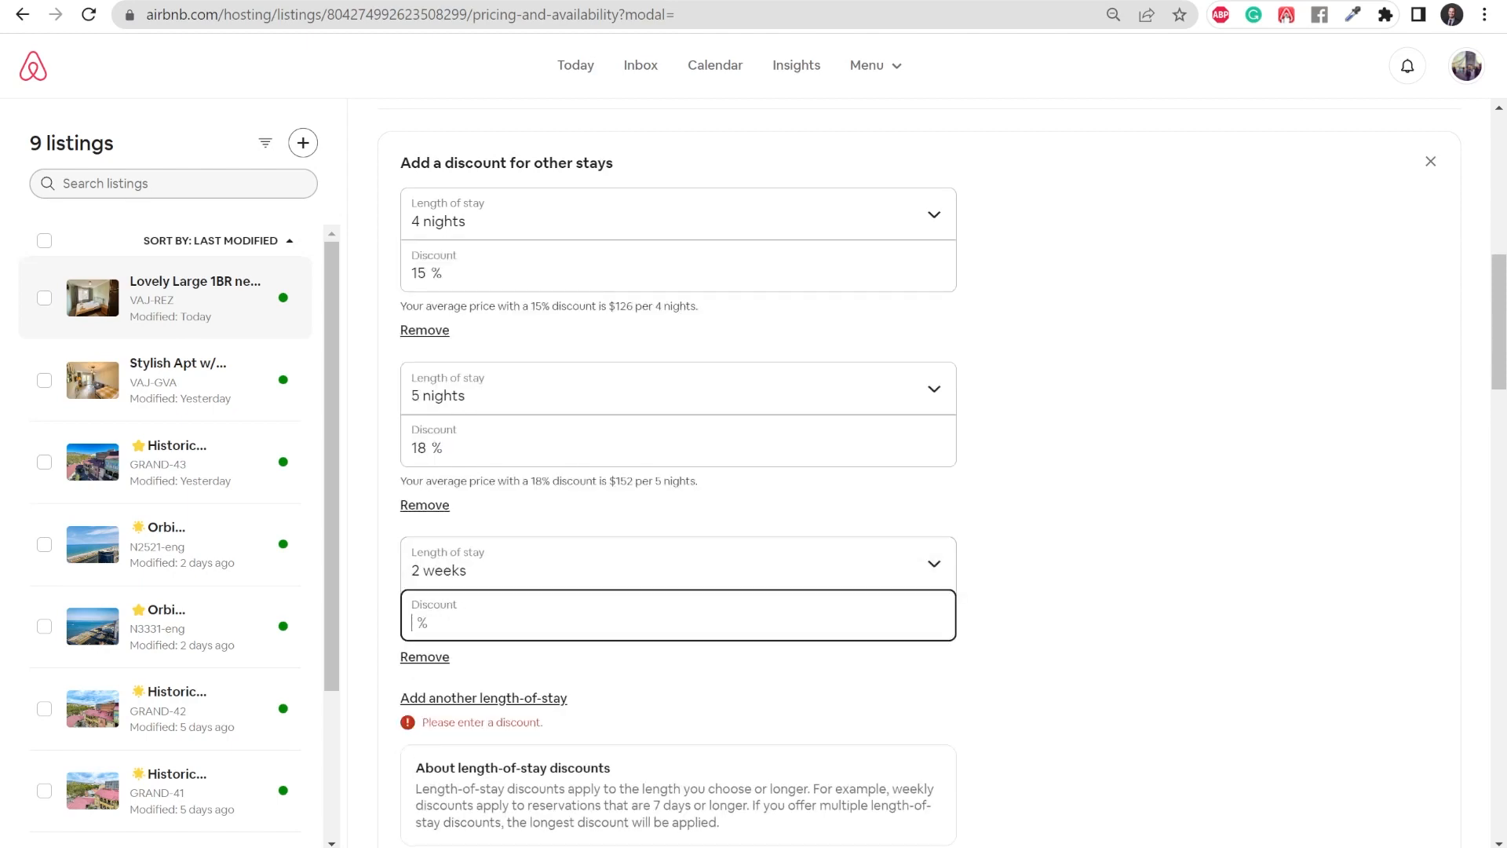
{"action": "type", "text": "23"}
{"action": "left_click", "coordinate": [1413, 547]}
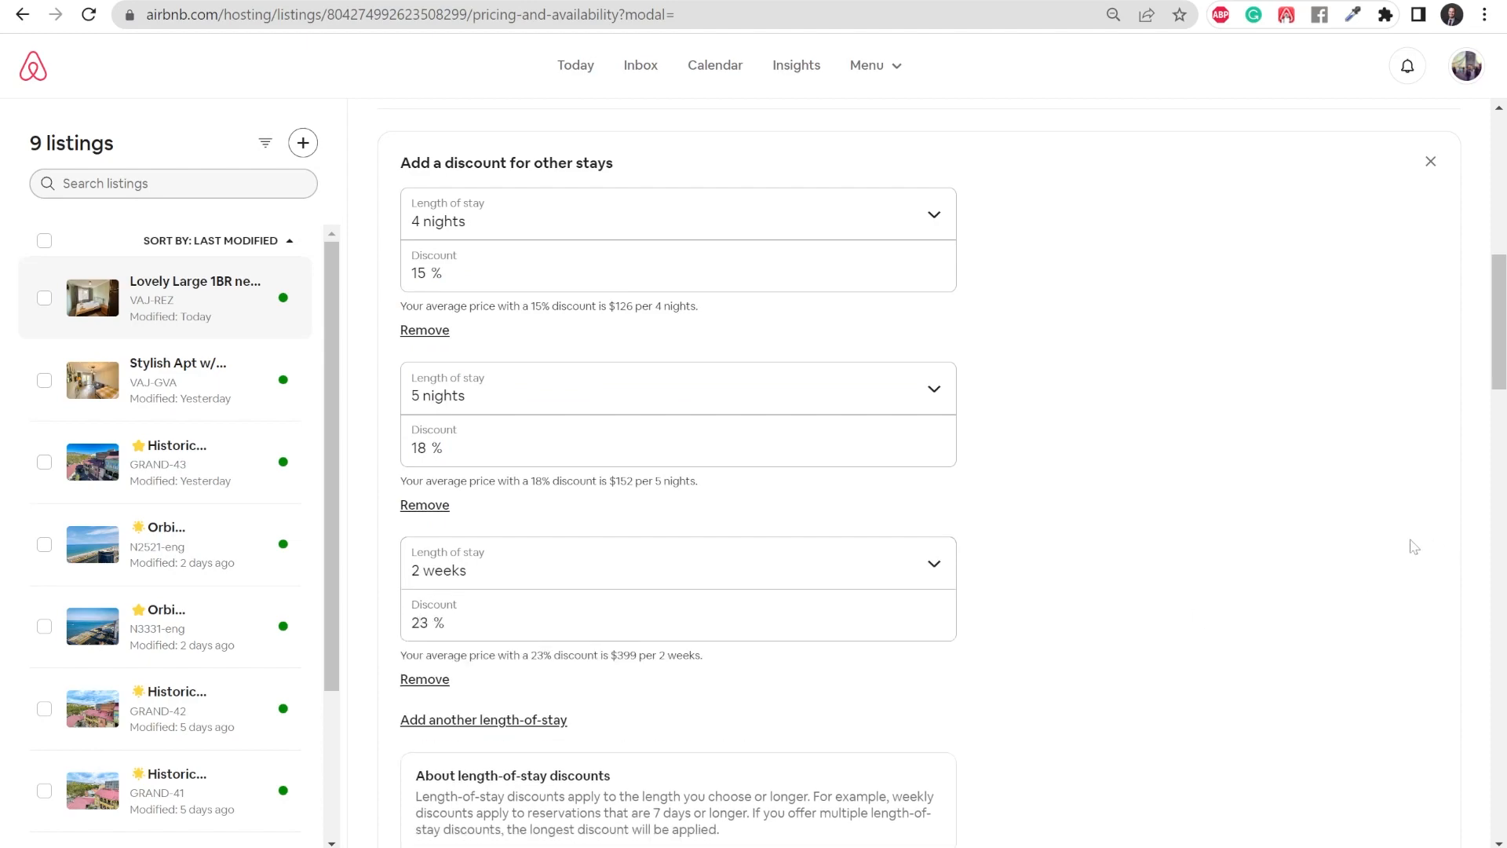
{"action": "scroll", "coordinate": [1305, 610], "scroll_direction": "down", "scroll_amount": 4}
{"action": "left_click", "coordinate": [1412, 602]}
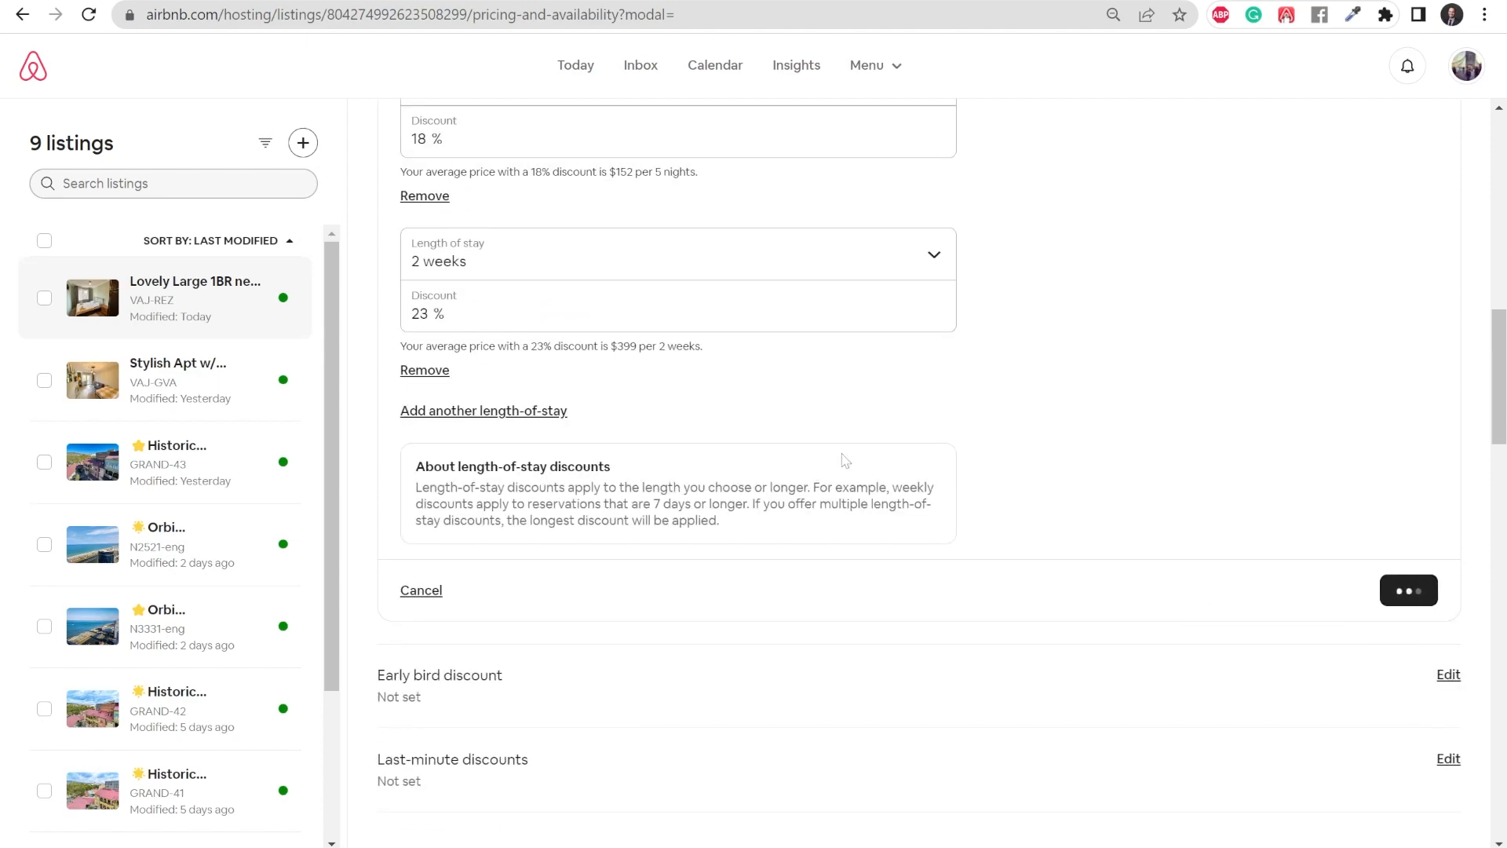
- Start an early bird discount of 5% ending 2 months before arrival
{"action": "scroll", "coordinate": [841, 461], "scroll_direction": "up", "scroll_amount": 10}
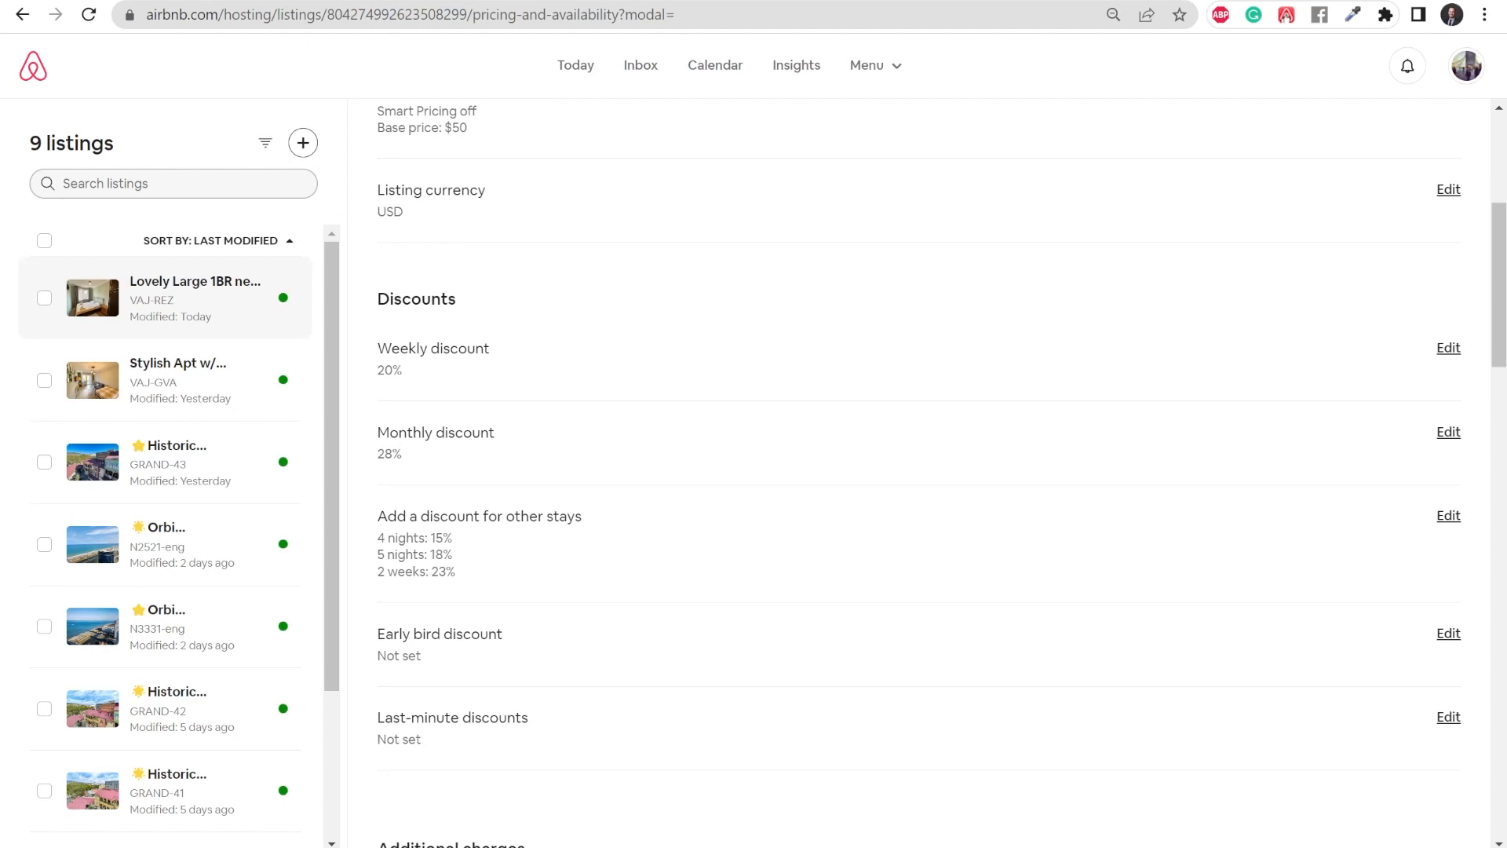
{"action": "left_click", "coordinate": [1448, 633]}
{"action": "scroll", "coordinate": [929, 607], "scroll_direction": "down", "scroll_amount": 3}
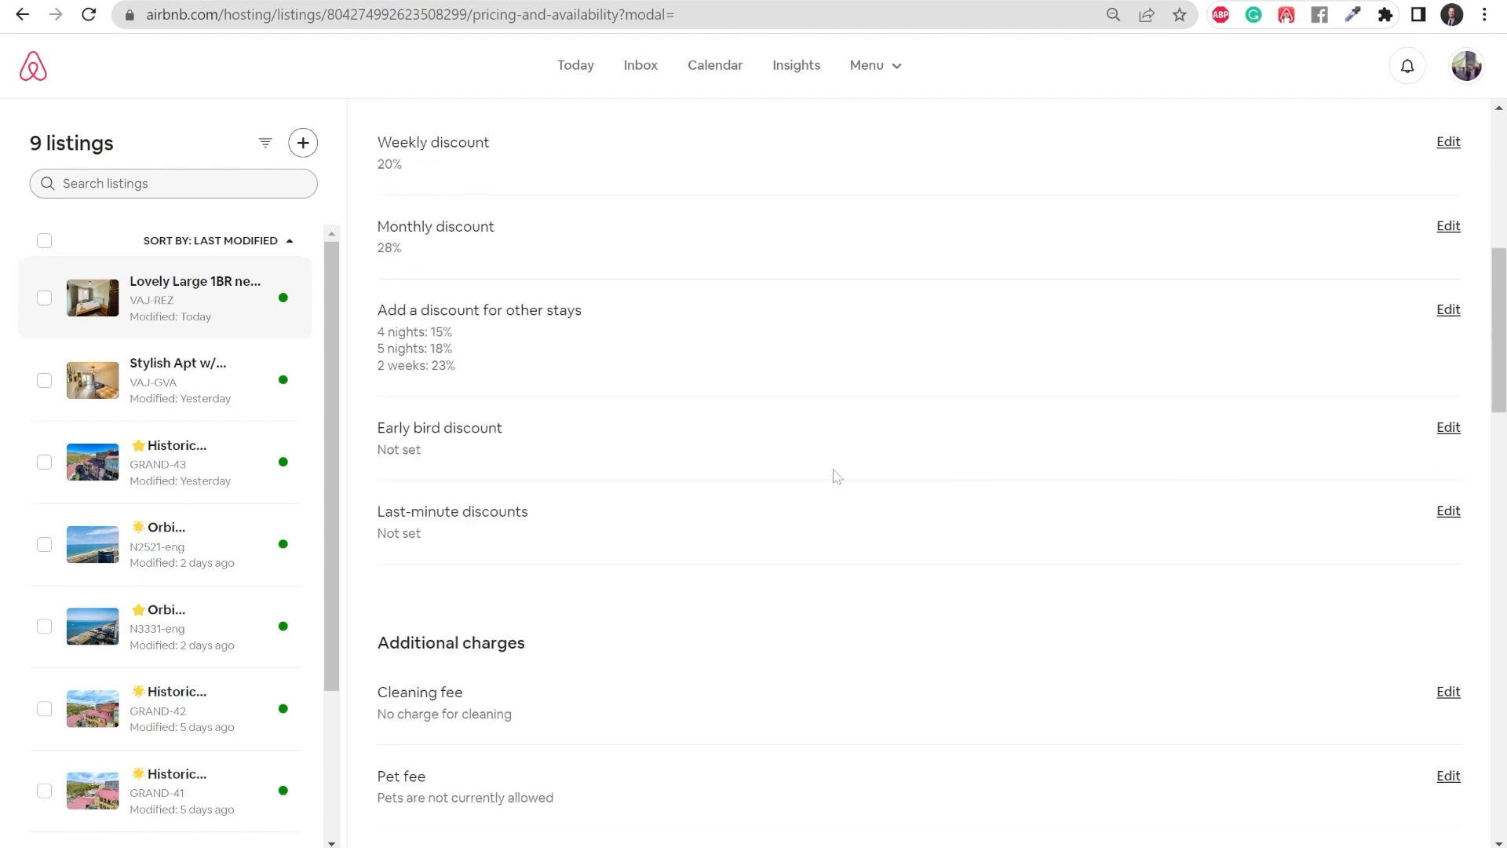
{"action": "scroll", "coordinate": [832, 476], "scroll_direction": "up", "scroll_amount": 2}
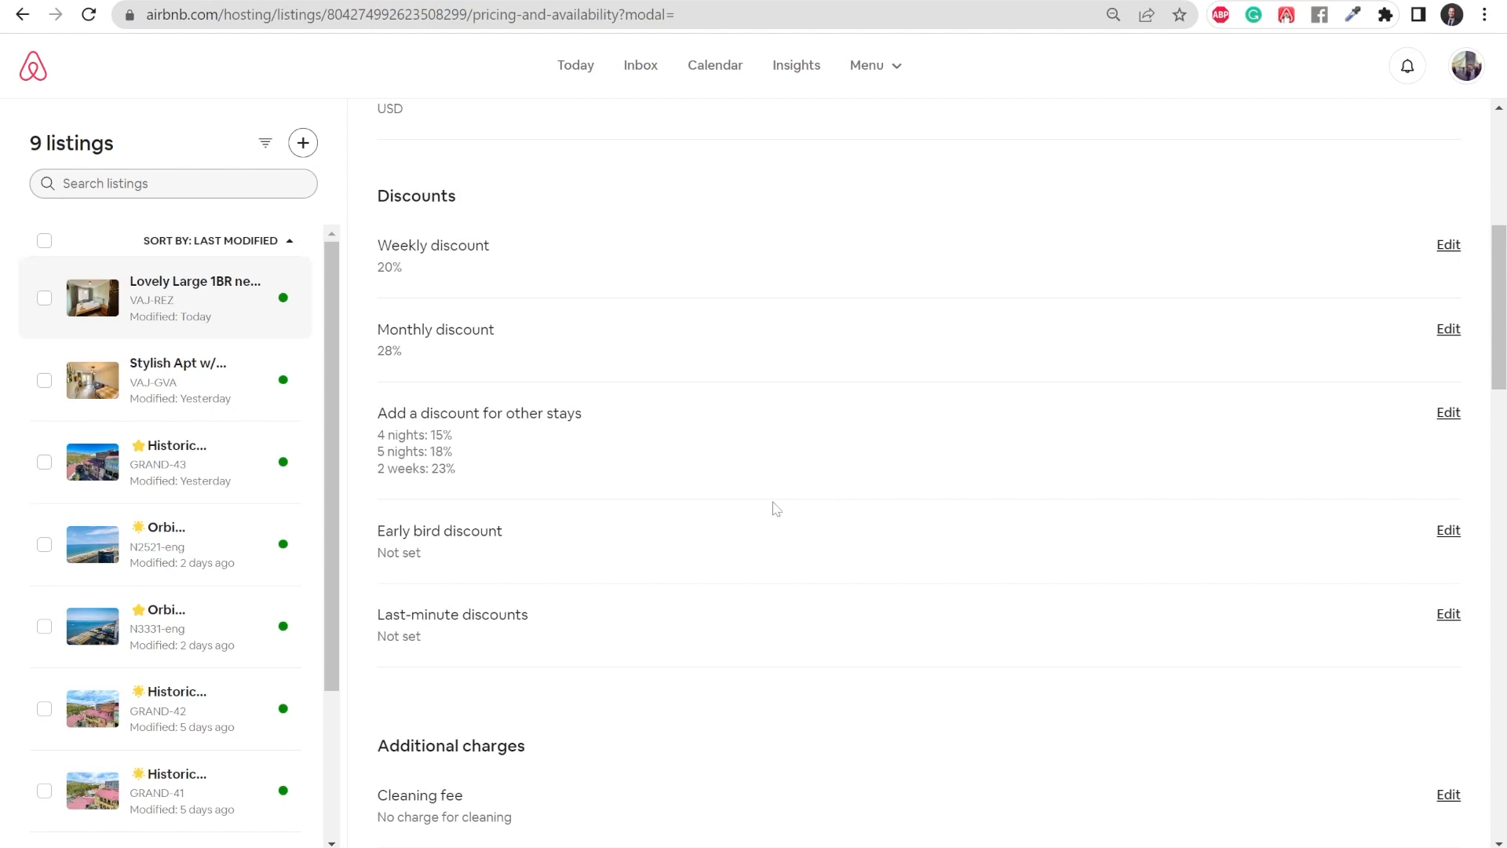
{"action": "left_click", "coordinate": [1447, 530]}
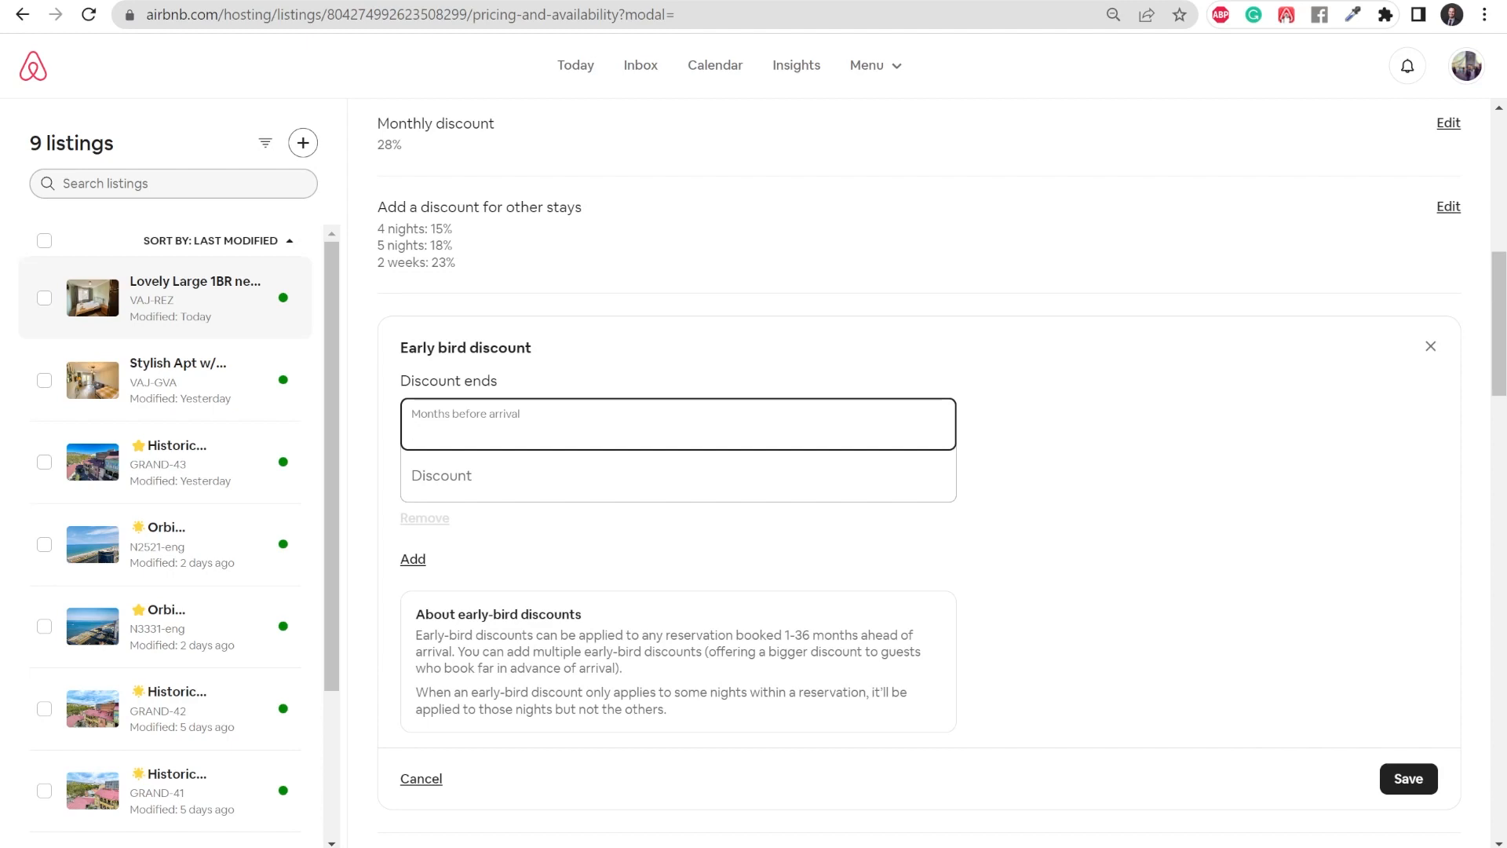
{"action": "type", "text": "2"}
{"action": "left_click", "coordinate": [440, 478]}
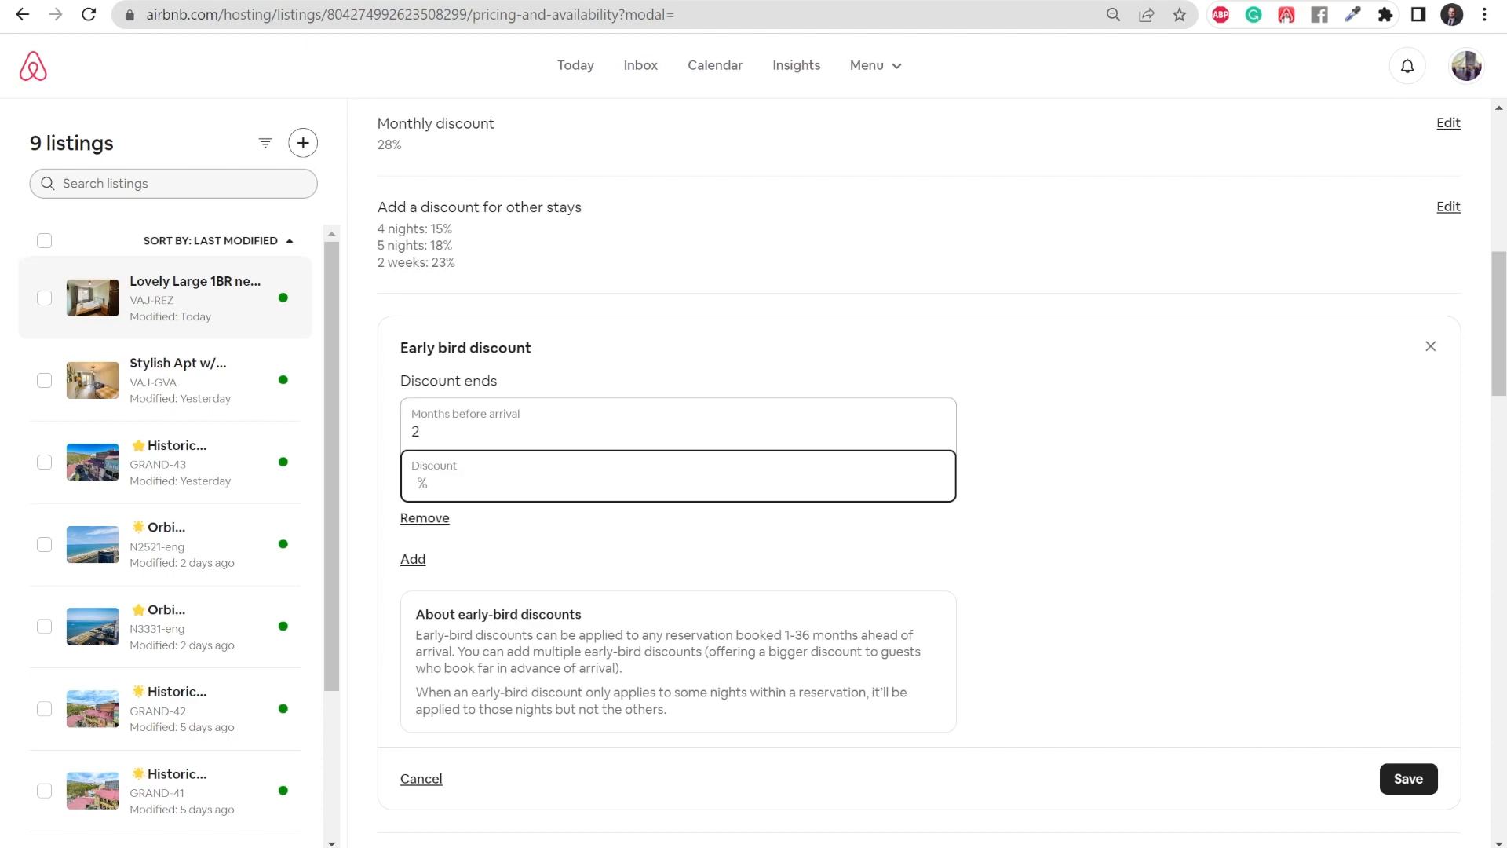
{"action": "type", "text": "5"}
- Add a second early bird discount of 7% for 3 months before arrival and save both
{"action": "left_click", "coordinate": [413, 559]}
{"action": "left_click", "coordinate": [453, 603]}
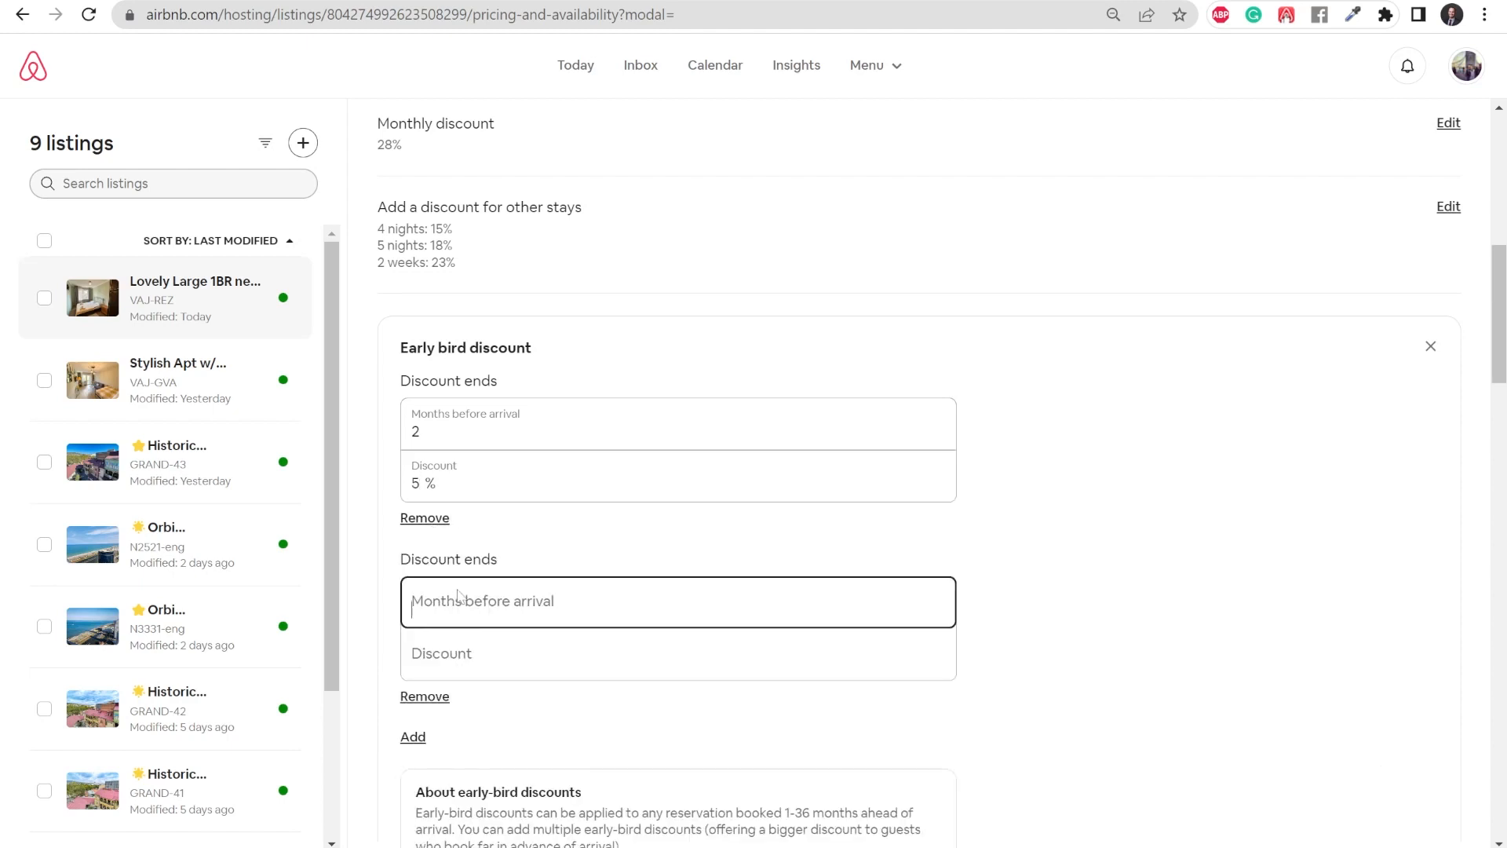
{"action": "type", "text": "3"}
{"action": "left_click", "coordinate": [474, 651]}
{"action": "type", "text": "7"}
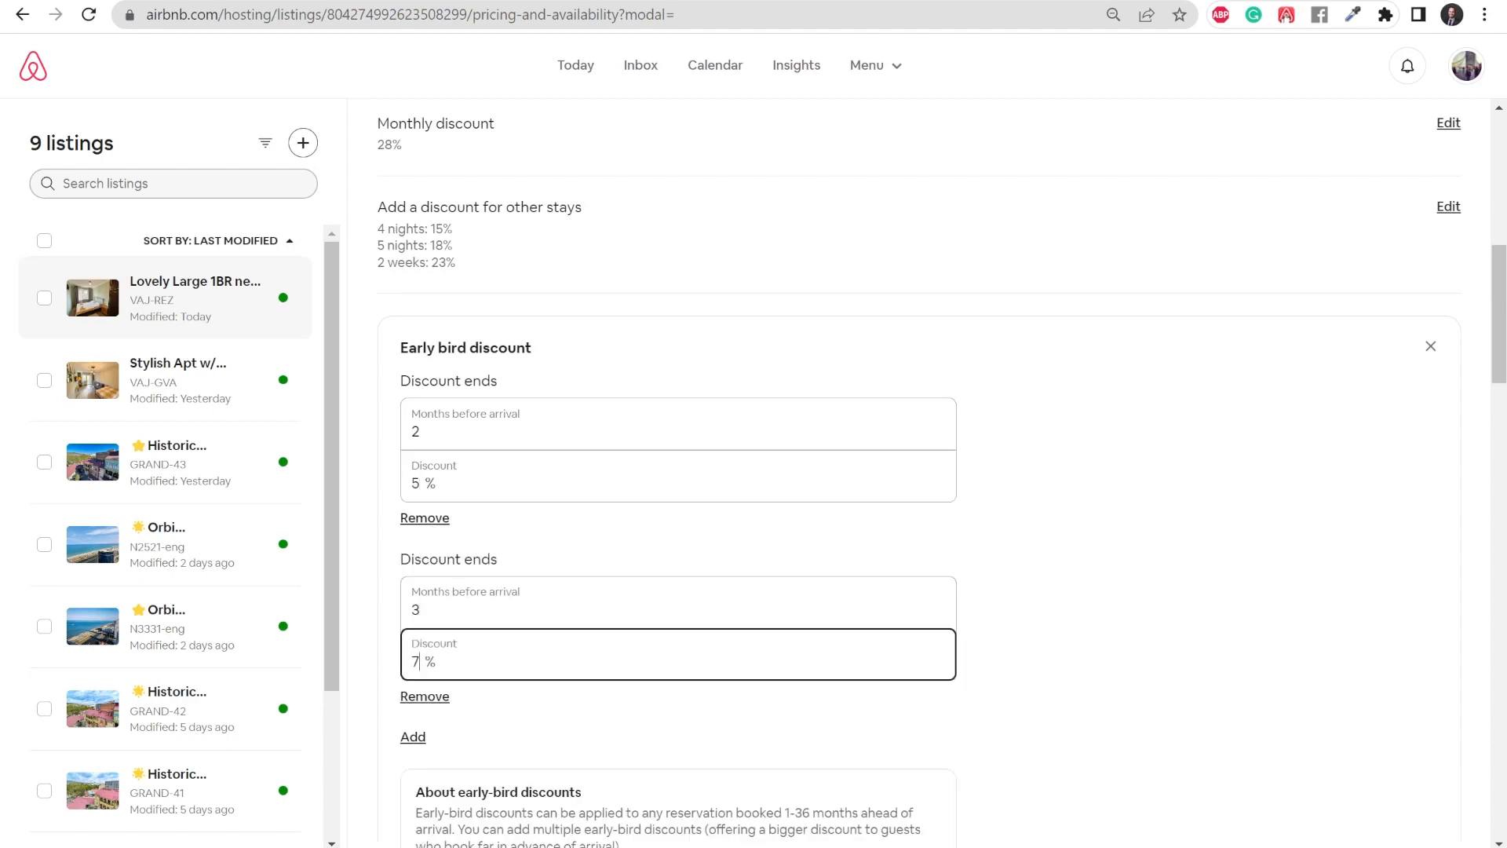
{"action": "left_click", "coordinate": [1007, 513]}
{"action": "scroll", "coordinate": [1008, 513], "scroll_direction": "down", "scroll_amount": 1}
{"action": "scroll", "coordinate": [955, 514], "scroll_direction": "down", "scroll_amount": 2}
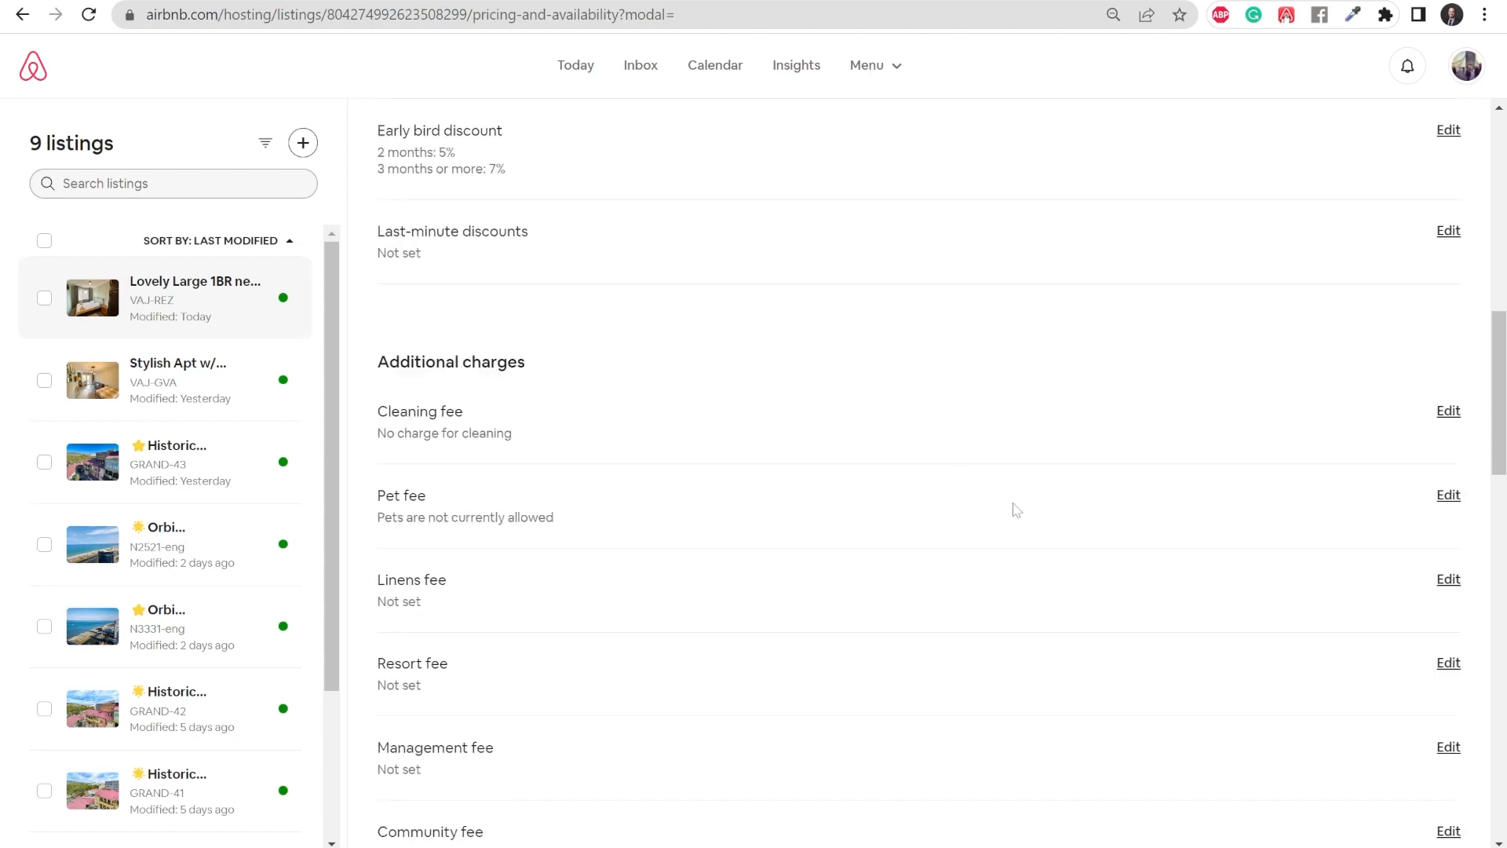
{"action": "scroll", "coordinate": [1014, 509], "scroll_direction": "up", "scroll_amount": 3}
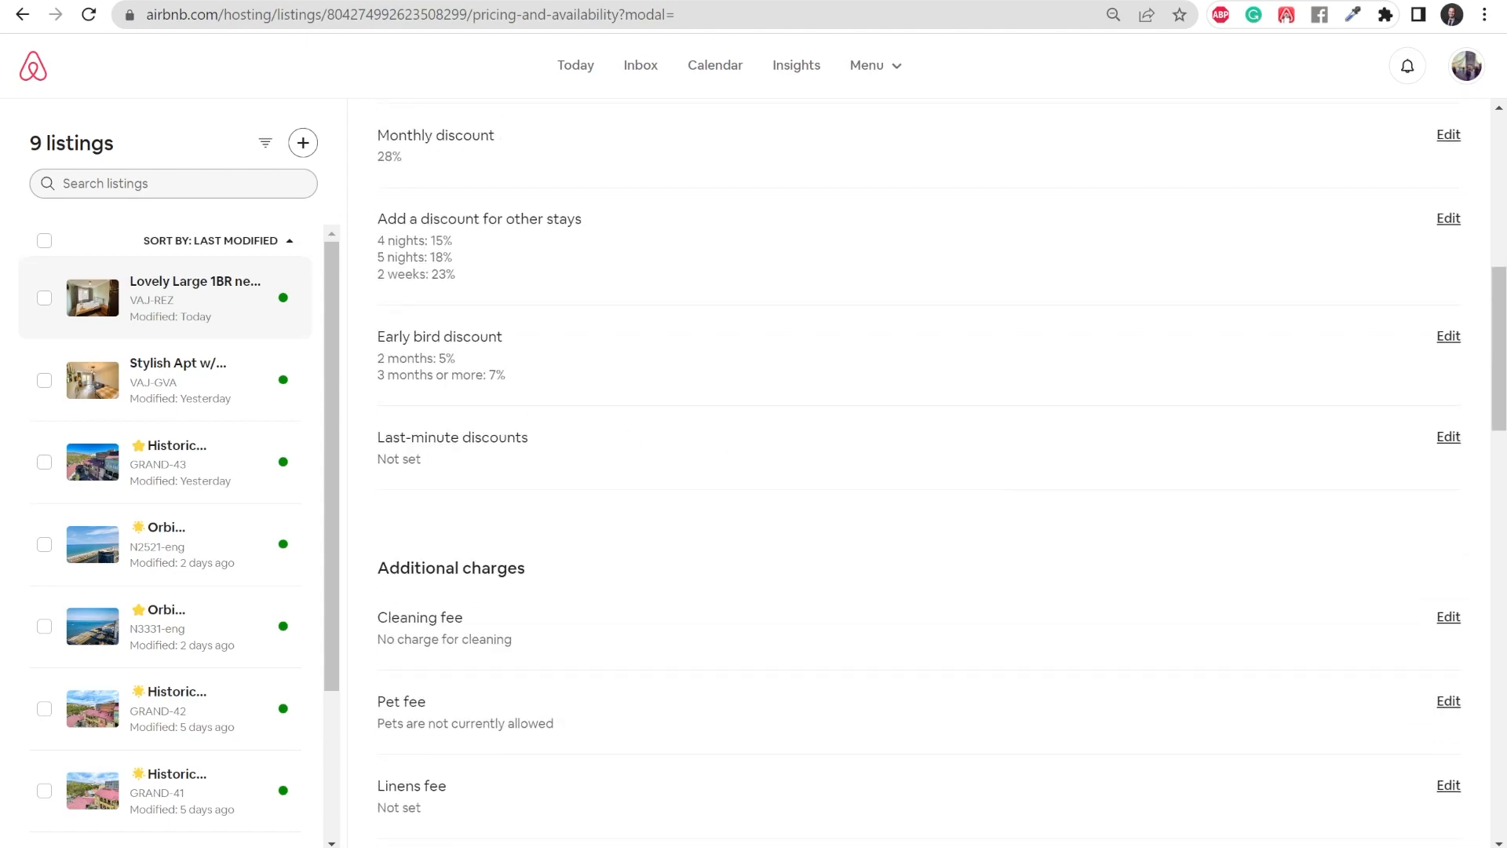
- Start a last-minute discount of 15% beginning 2 days before arrival
{"action": "left_click", "coordinate": [1448, 437]}
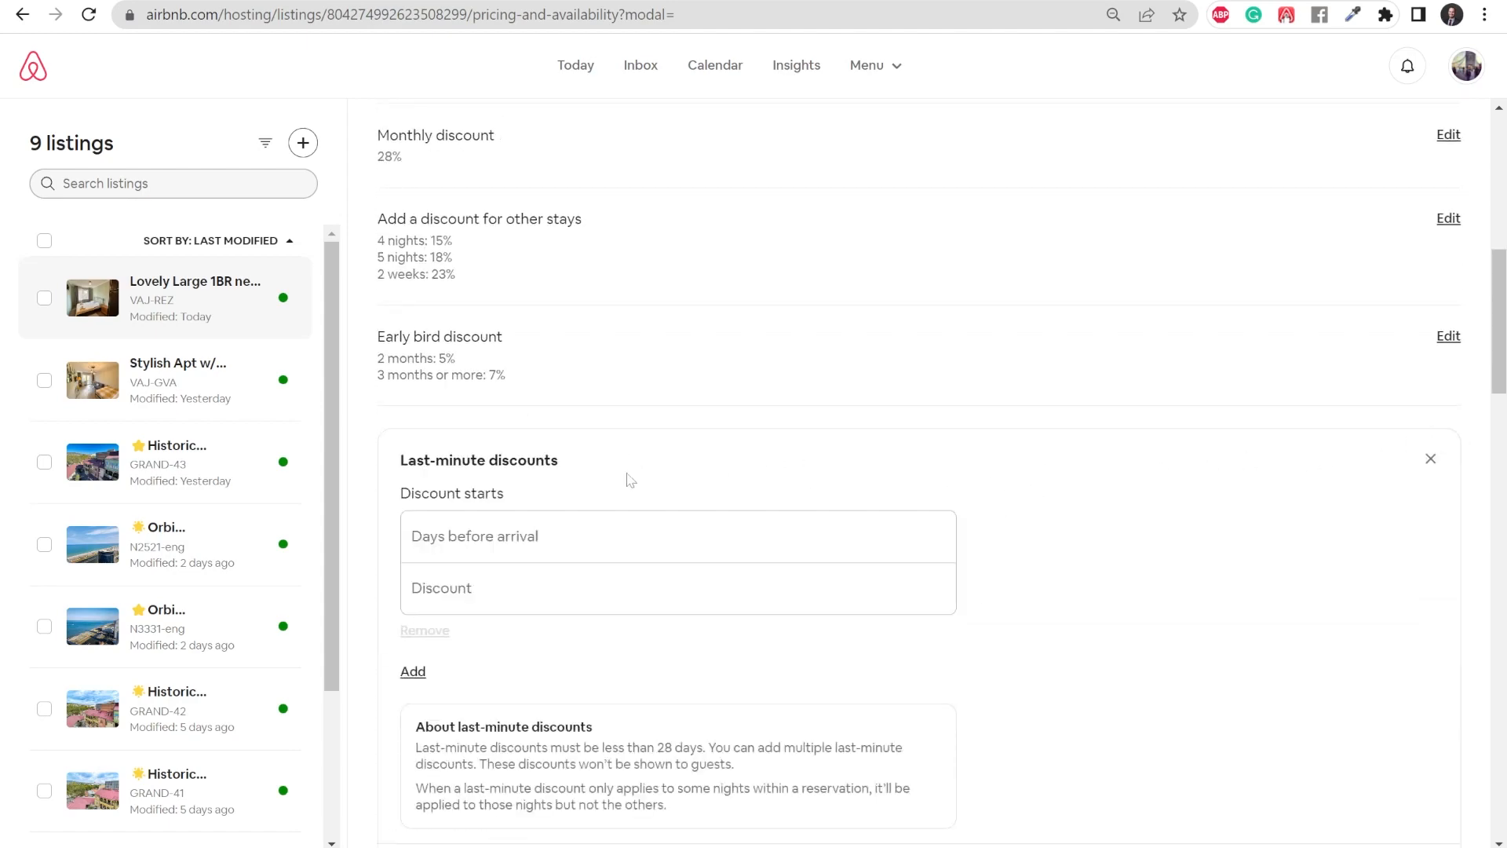
{"action": "left_click", "coordinate": [476, 537]}
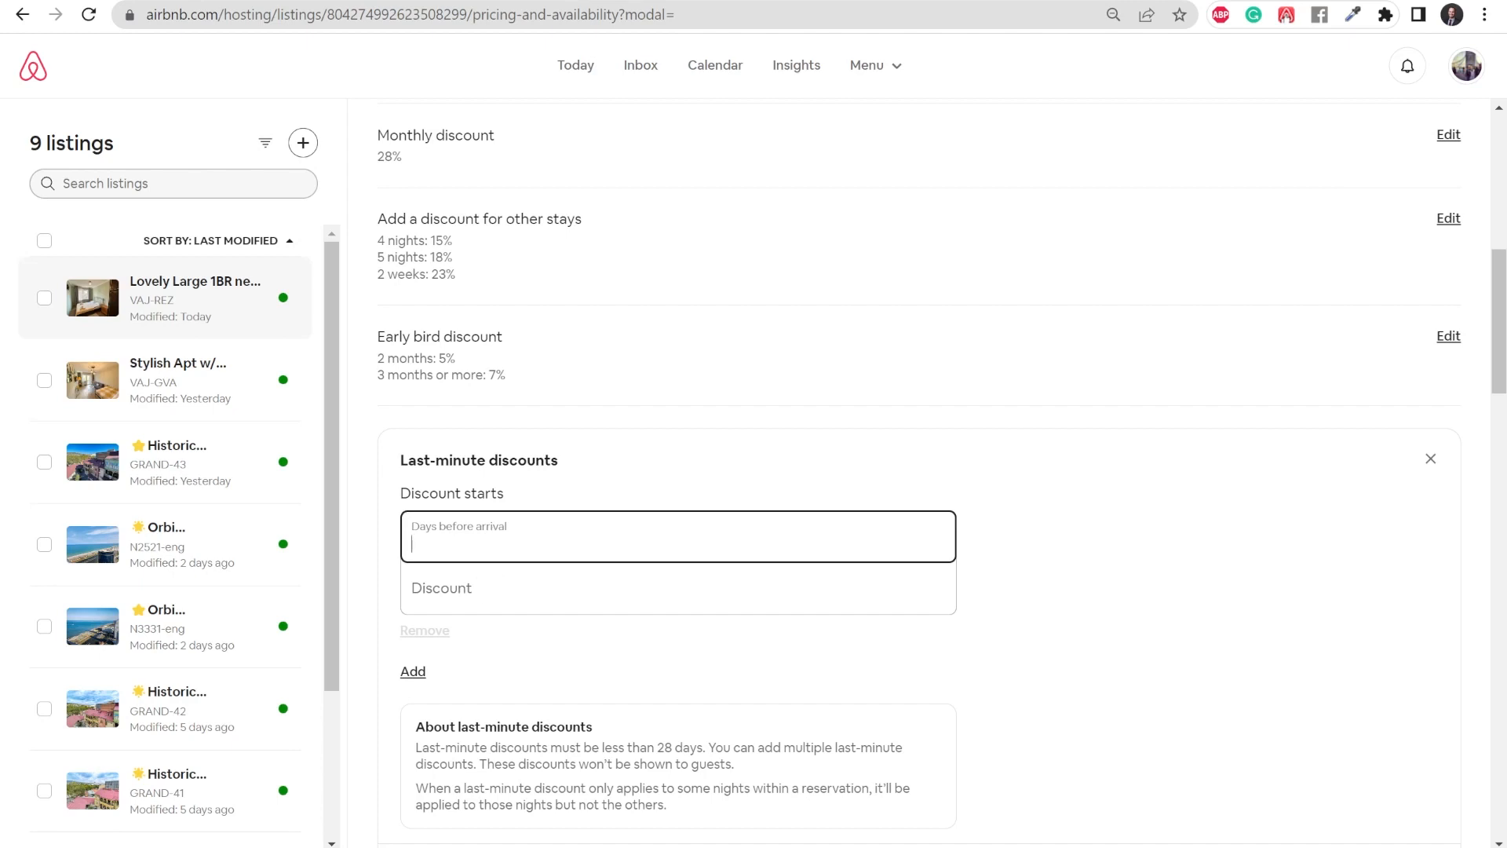
{"action": "type", "text": "2"}
{"action": "key", "text": "Tab"}
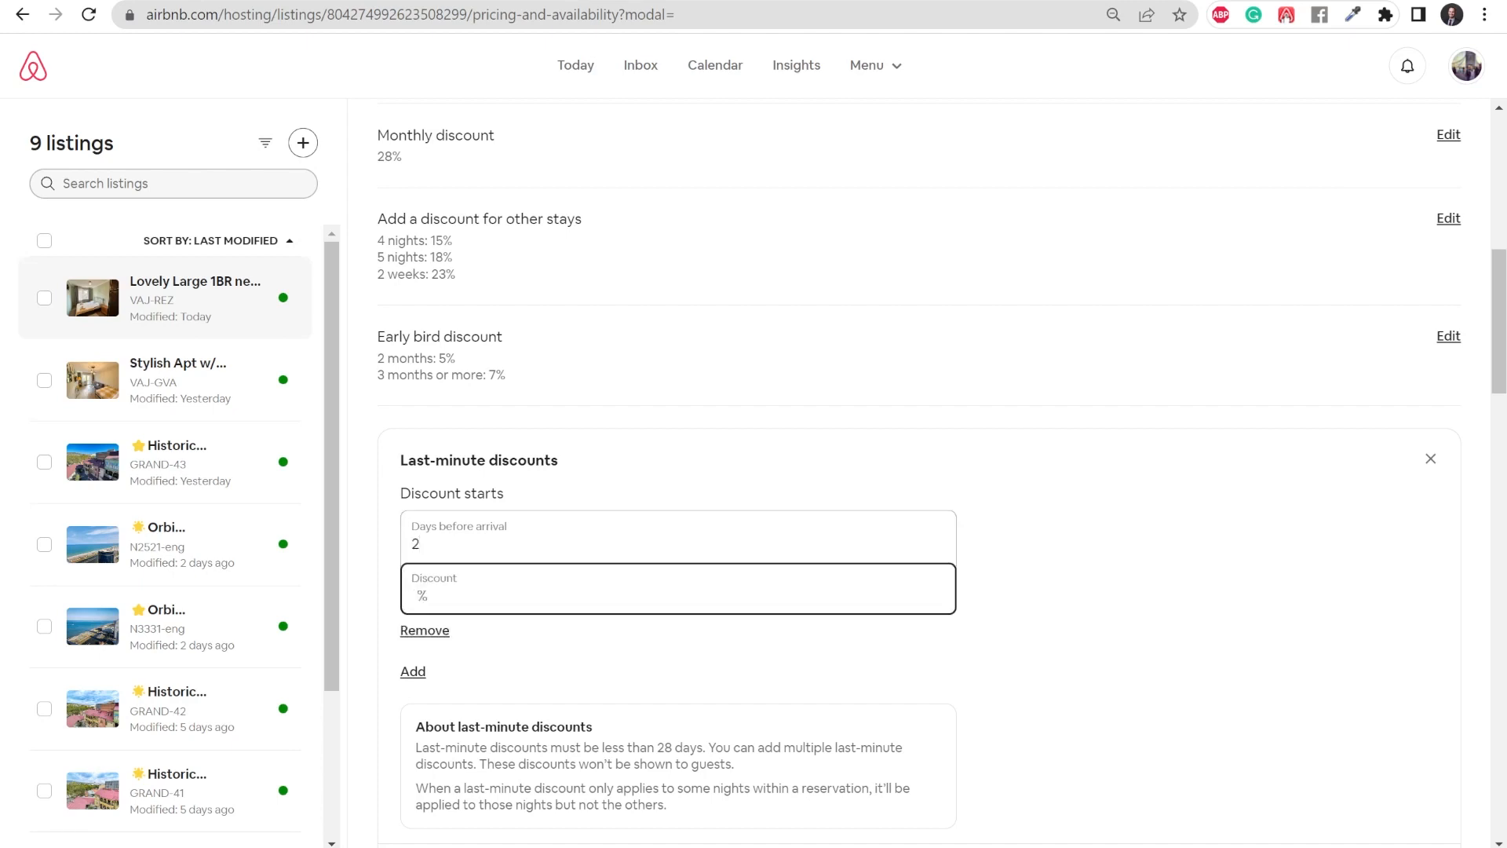
{"action": "type", "text": "15"}
{"action": "scroll", "coordinate": [785, 510], "scroll_direction": "down", "scroll_amount": 1}
{"action": "left_click", "coordinate": [1113, 416]}
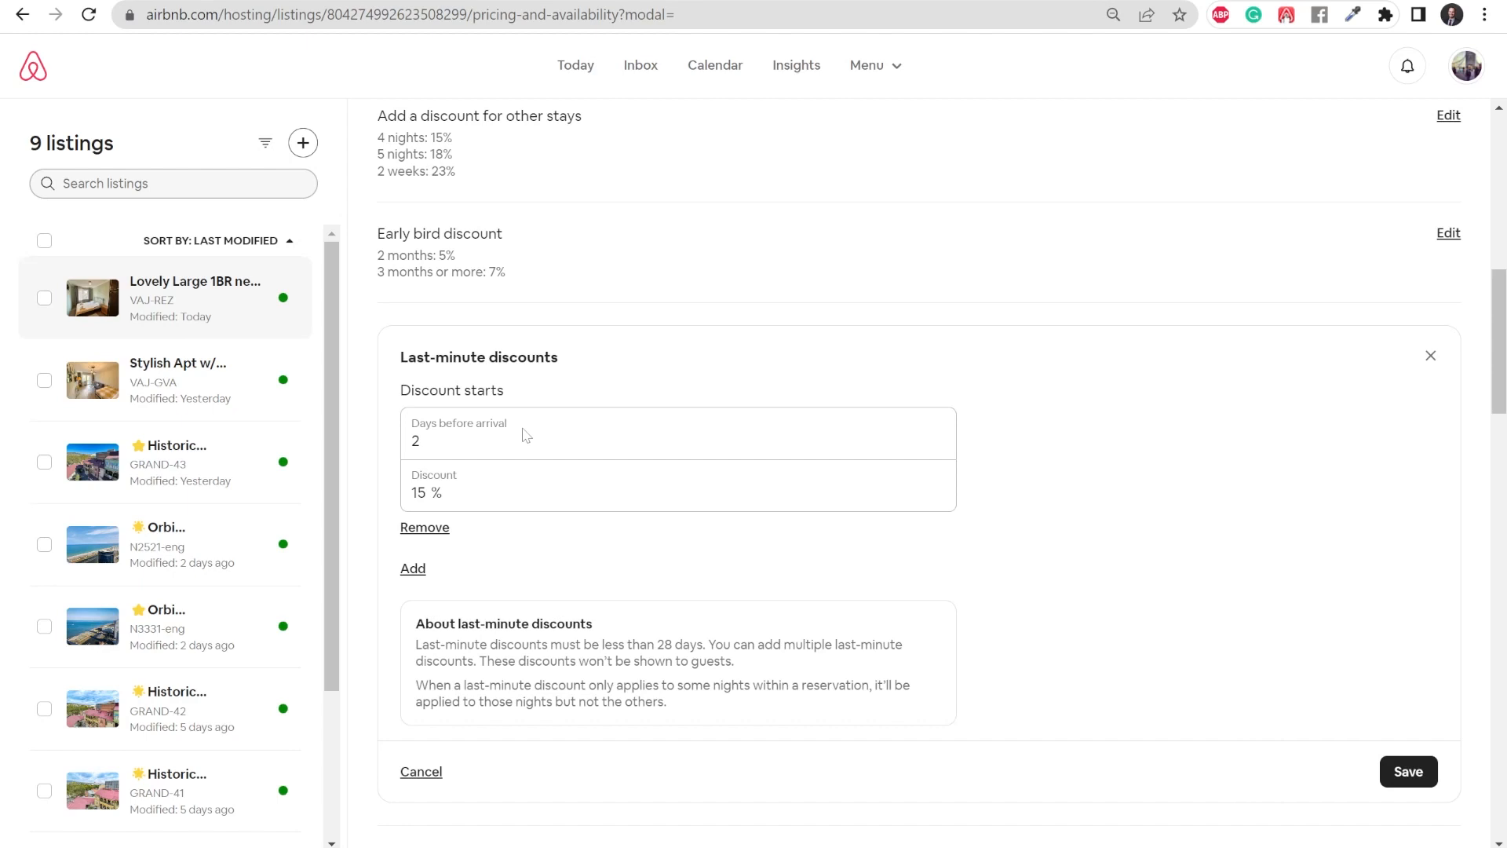
- Add a second last-minute discount of 7% starting 7 days before arrival and save both
{"action": "left_click", "coordinate": [413, 568]}
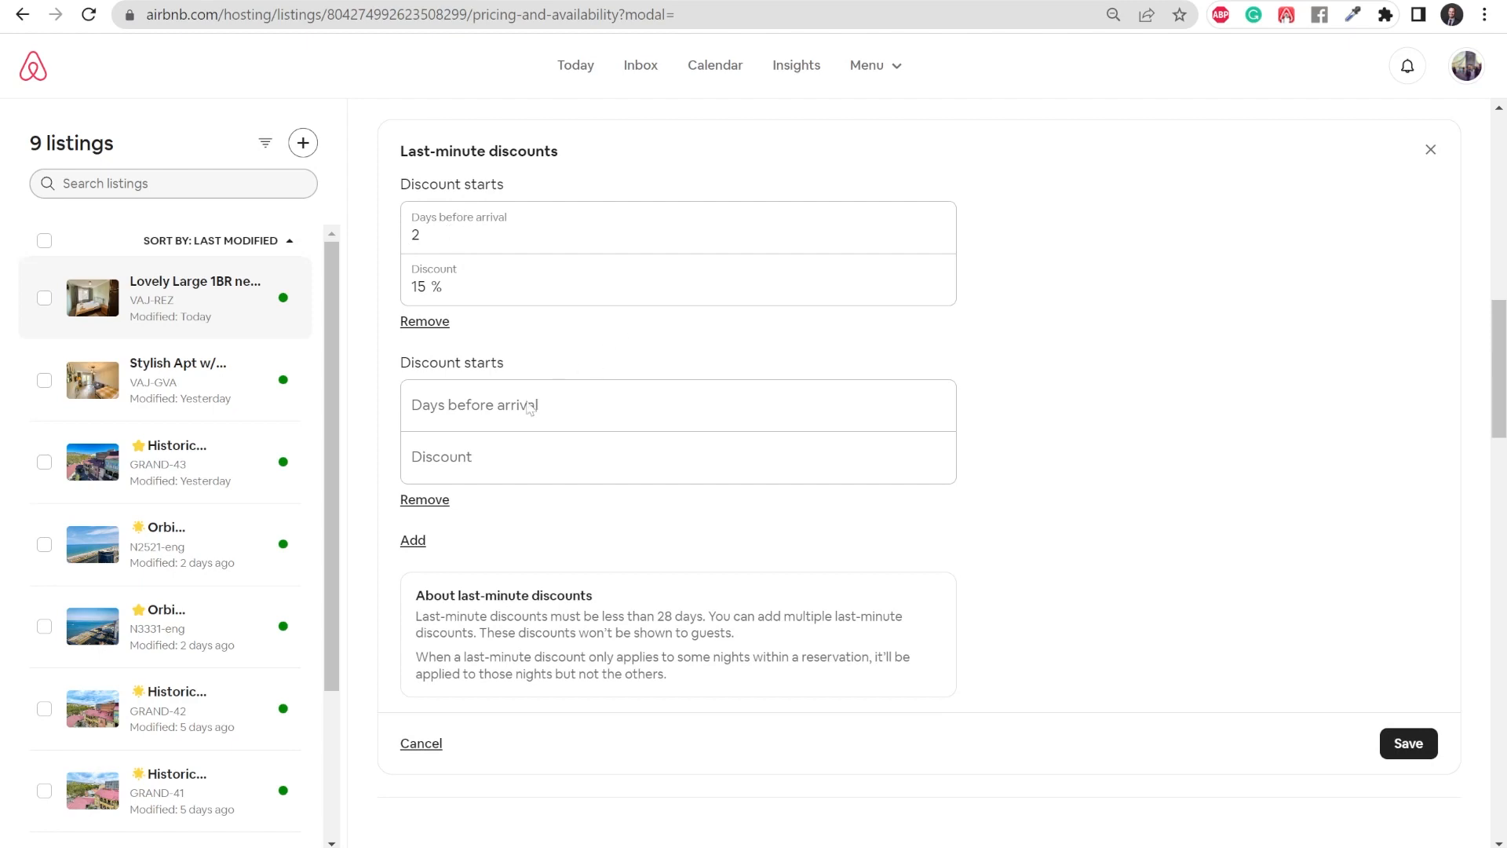
{"action": "left_click", "coordinate": [471, 405]}
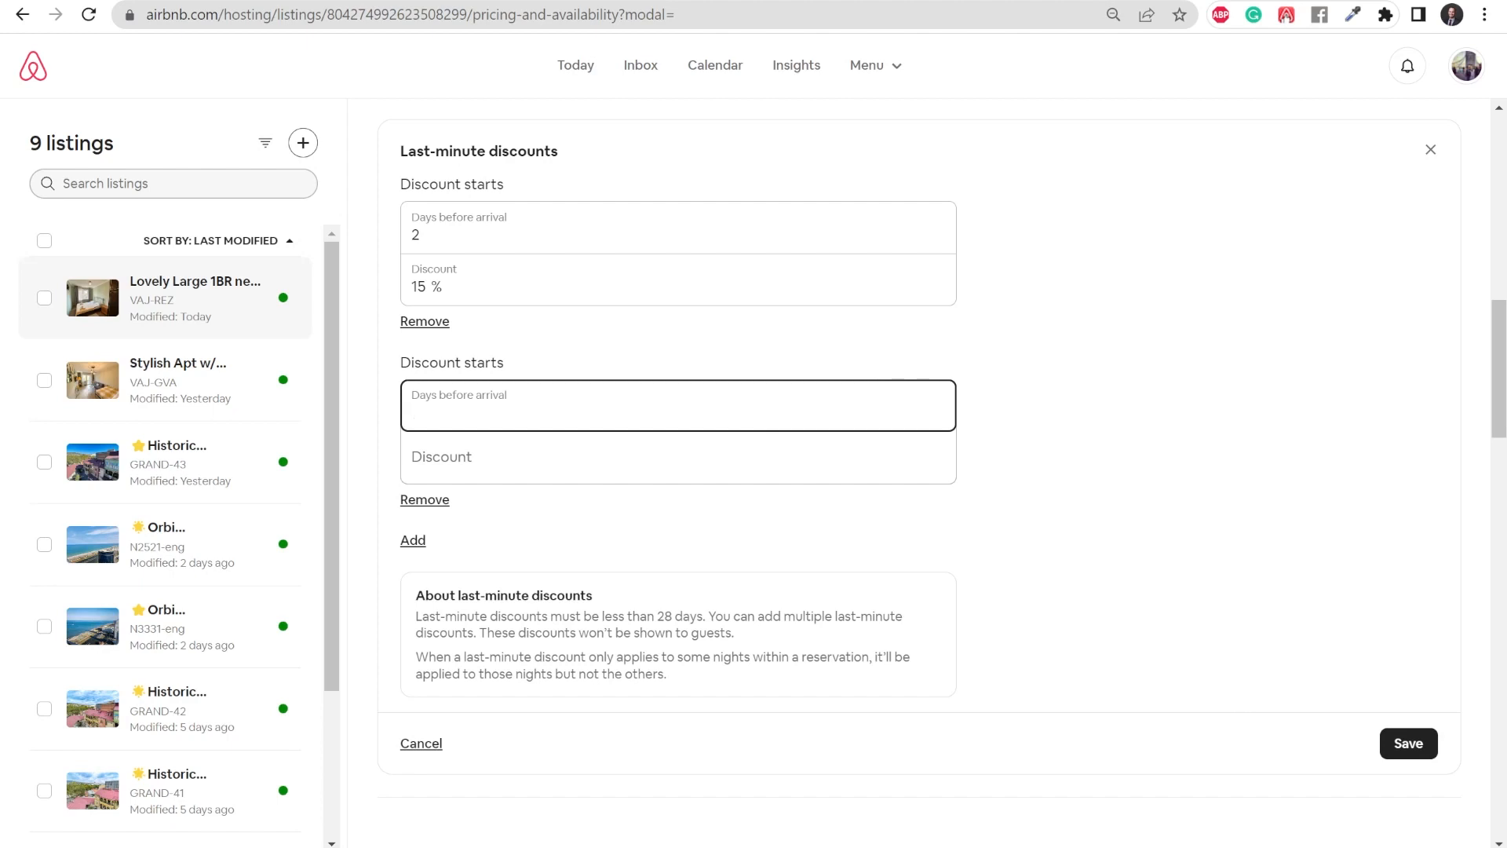
{"action": "type", "text": "7"}
{"action": "key", "text": "Tab"}
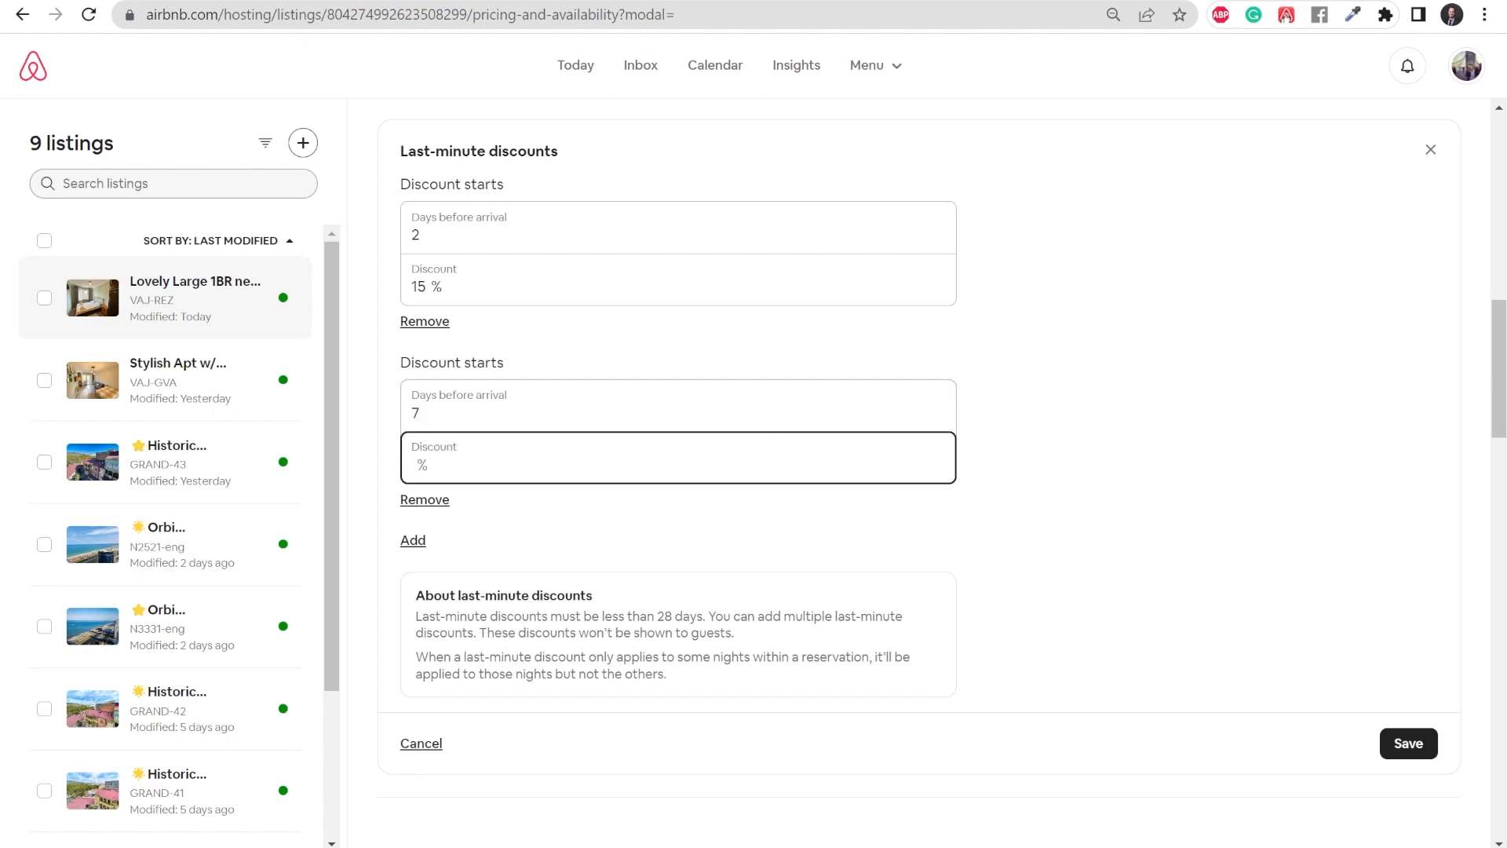
{"action": "type", "text": "7"}
{"action": "scroll", "coordinate": [1322, 613], "scroll_direction": "down", "scroll_amount": 1}
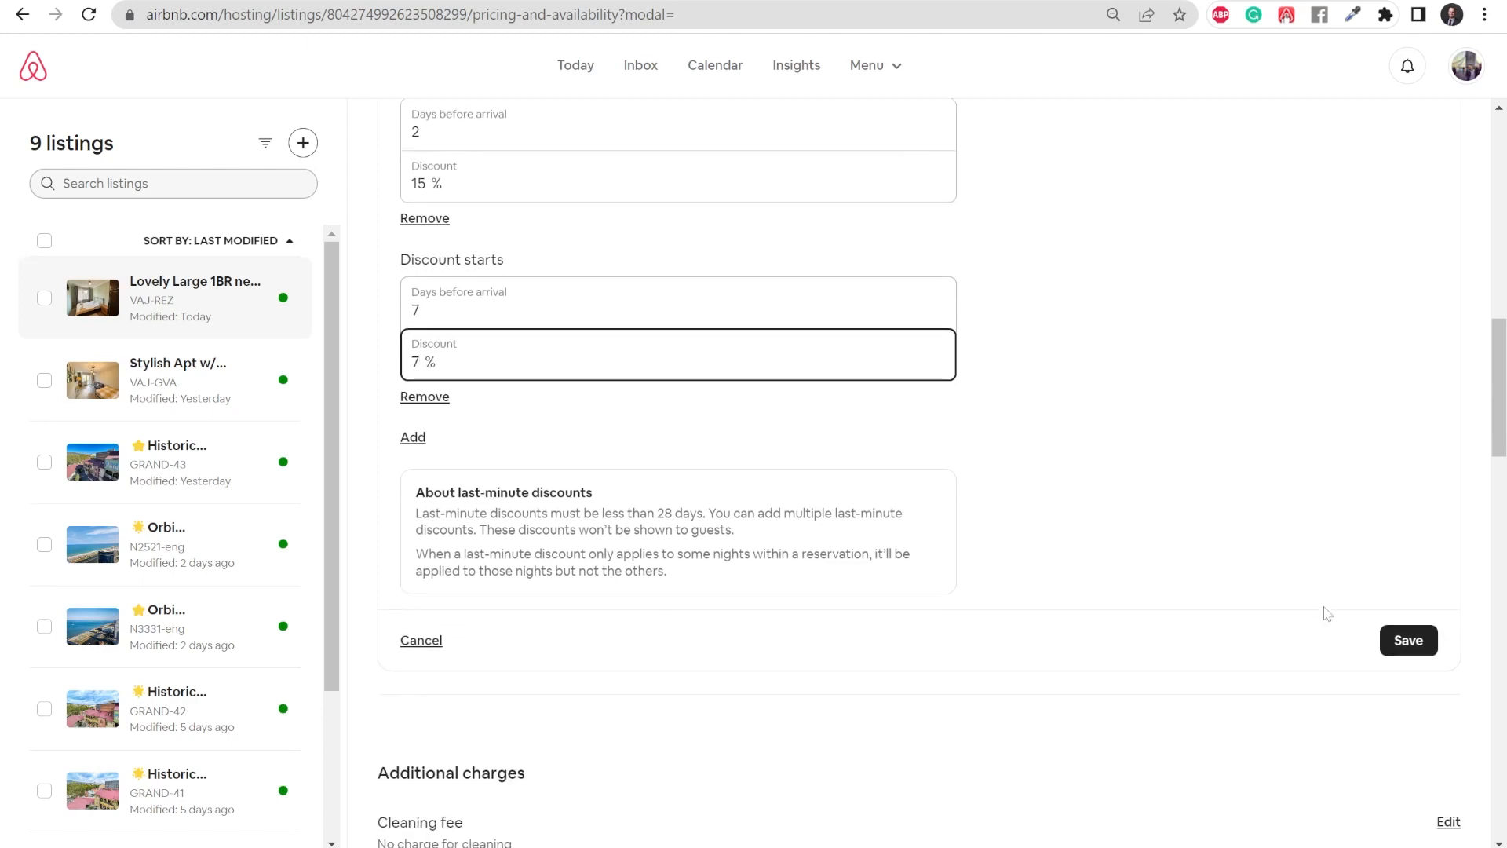
{"action": "left_click", "coordinate": [1408, 641]}
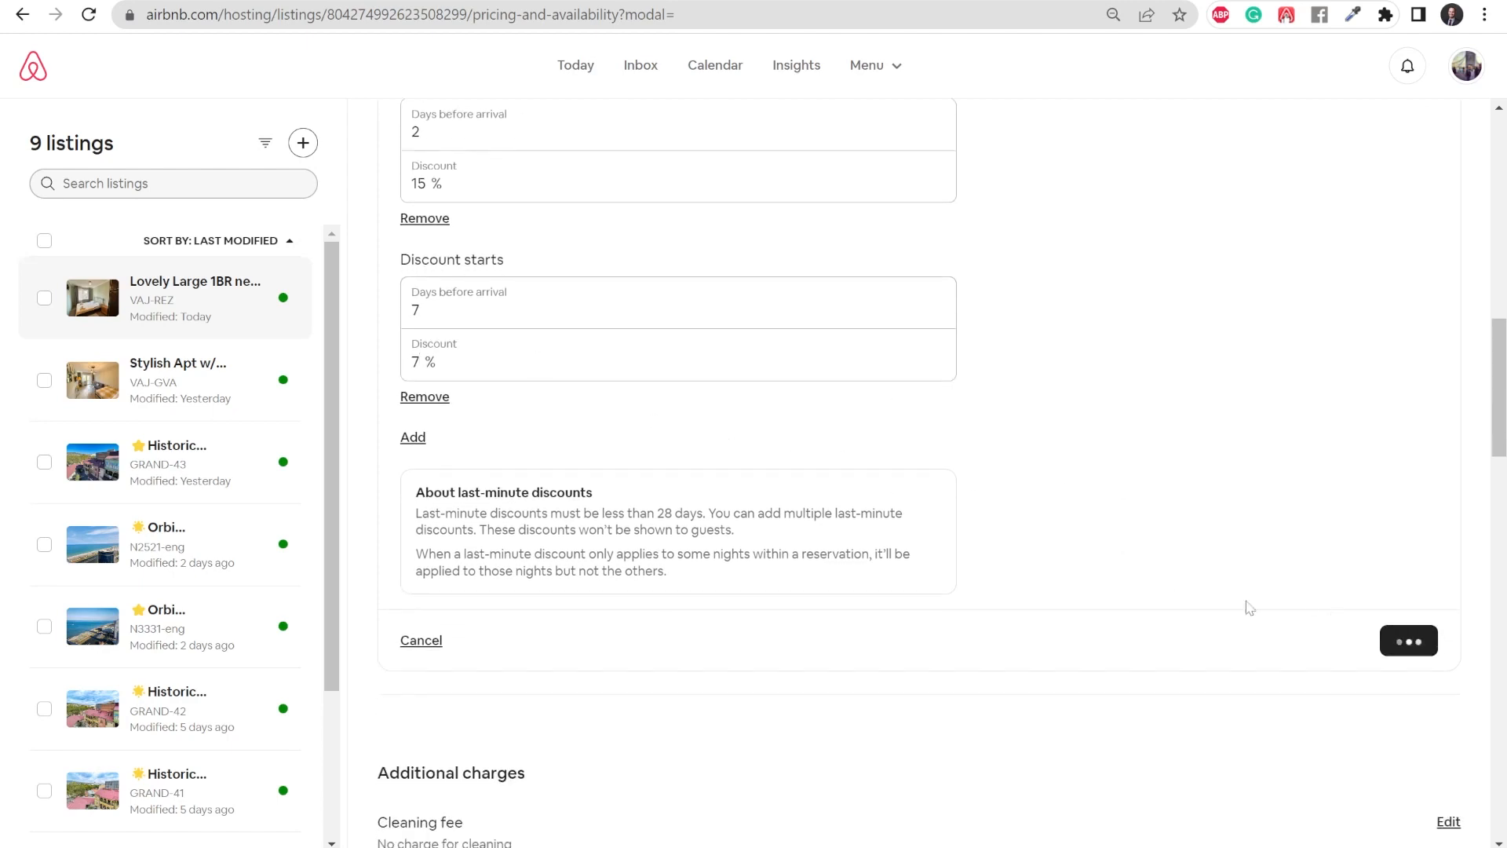
- Set the cleaning fee to $14 per stay and save it
{"action": "scroll", "coordinate": [969, 524], "scroll_direction": "down", "scroll_amount": 5}
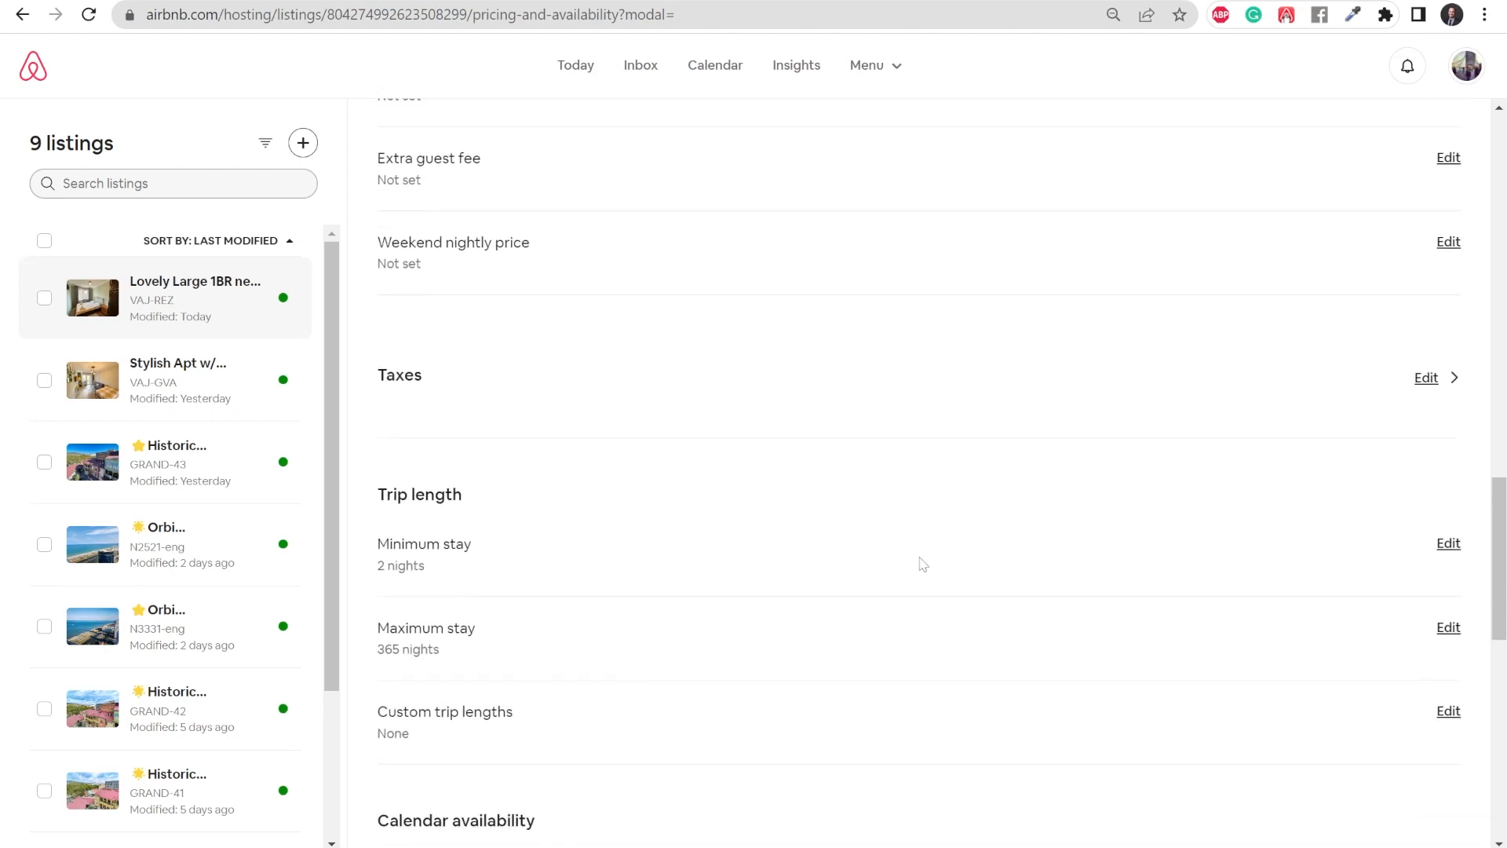
{"action": "scroll", "coordinate": [916, 563], "scroll_direction": "up", "scroll_amount": 5}
{"action": "scroll", "coordinate": [915, 563], "scroll_direction": "up", "scroll_amount": 5}
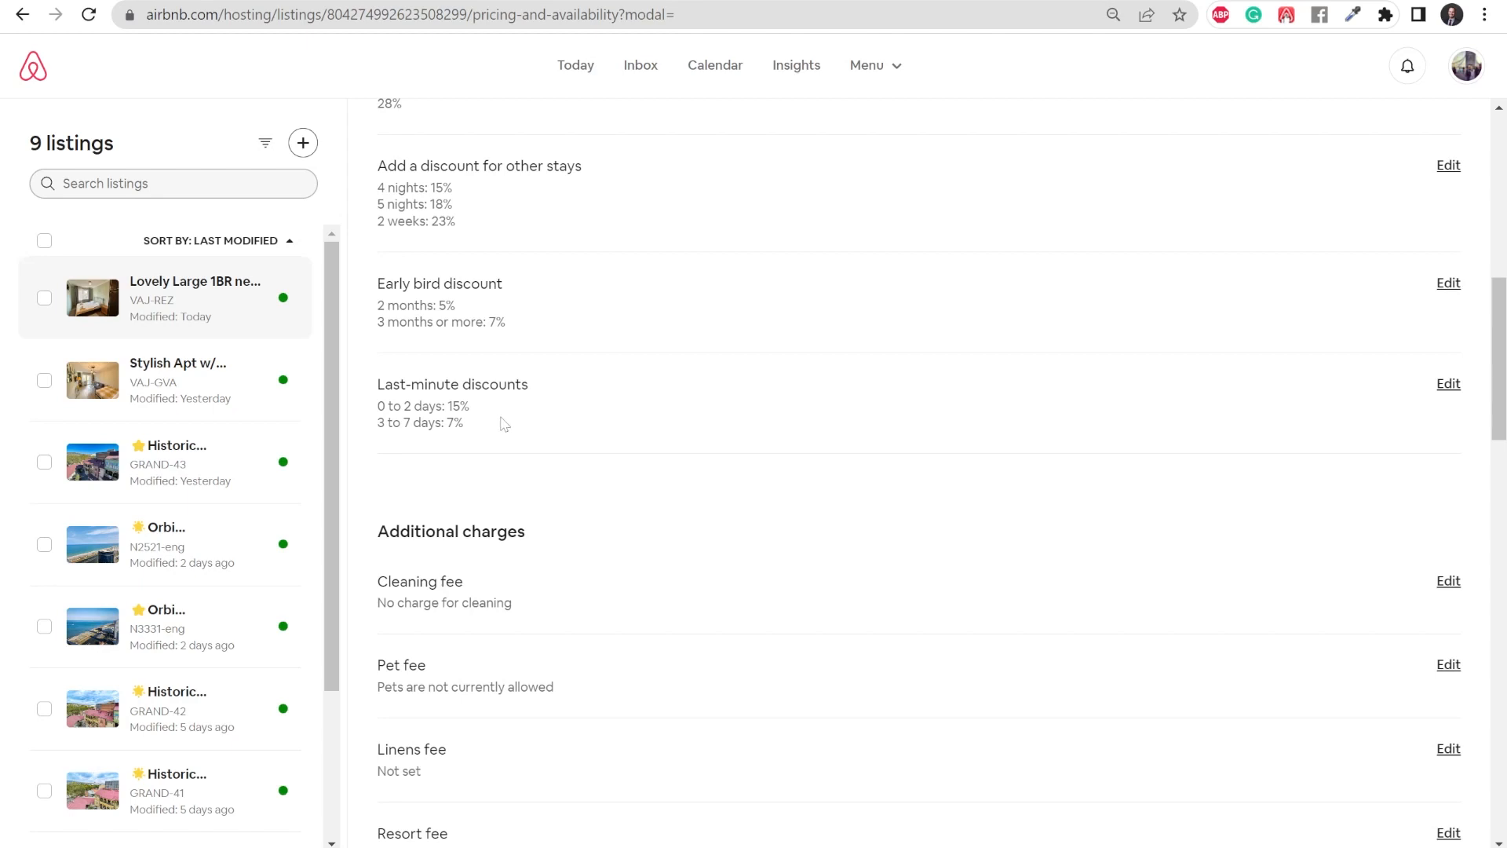
{"action": "scroll", "coordinate": [781, 465], "scroll_direction": "down", "scroll_amount": 1}
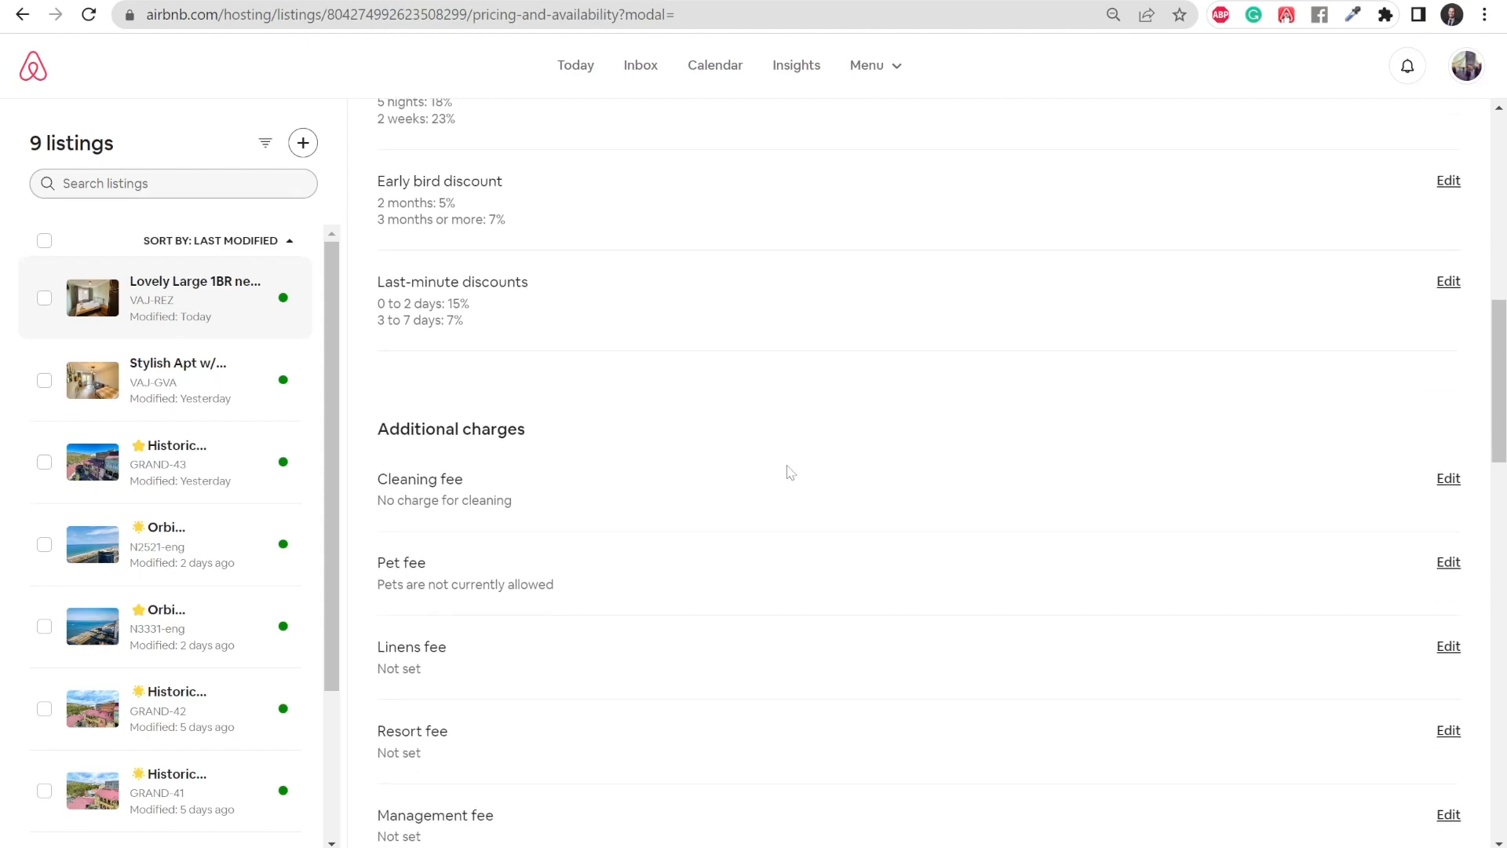
{"action": "left_click", "coordinate": [1448, 480]}
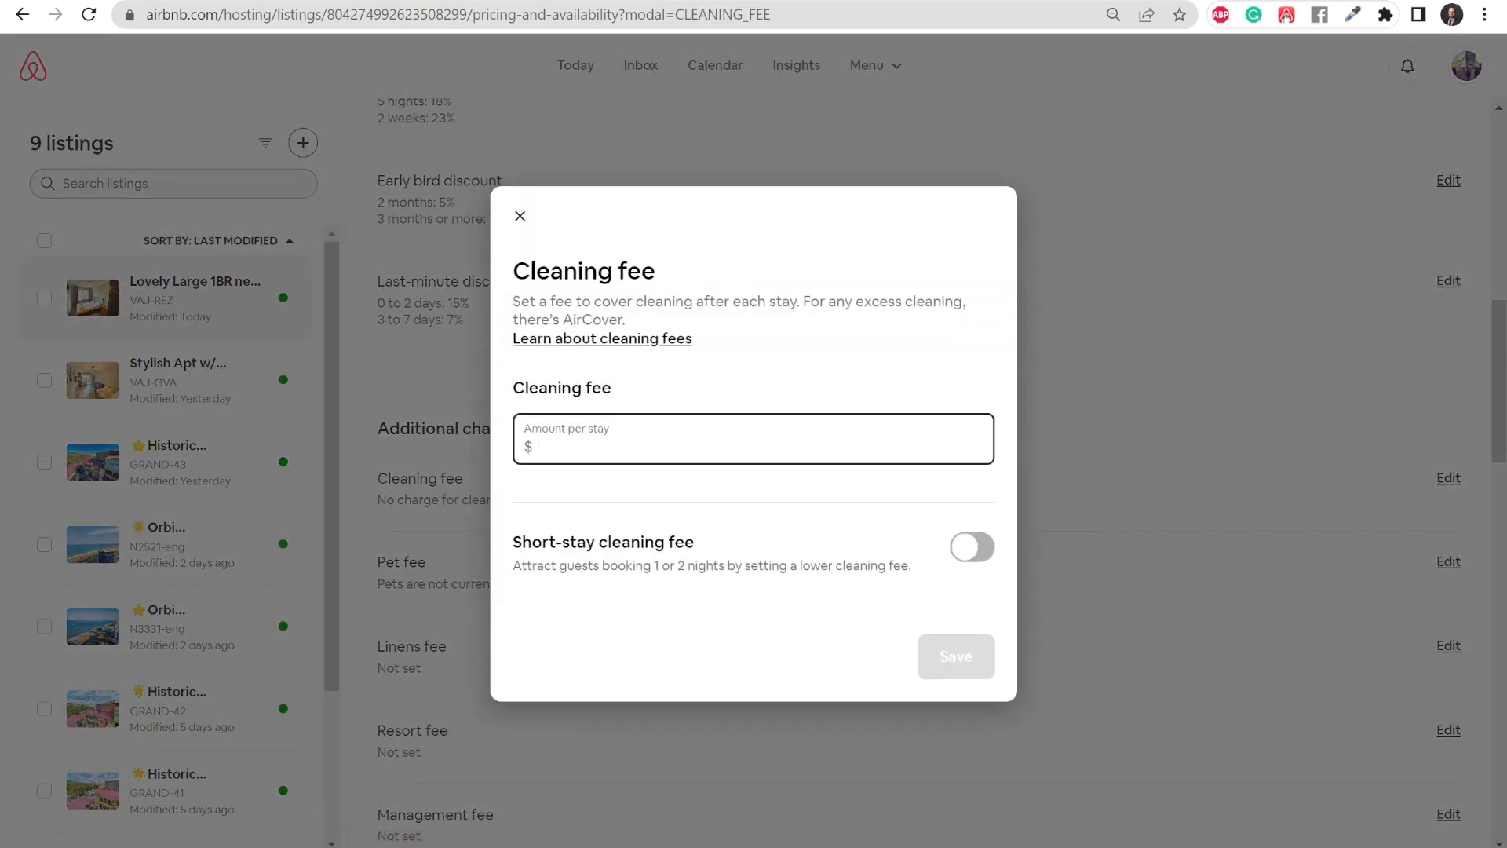
{"action": "type", "text": "14"}
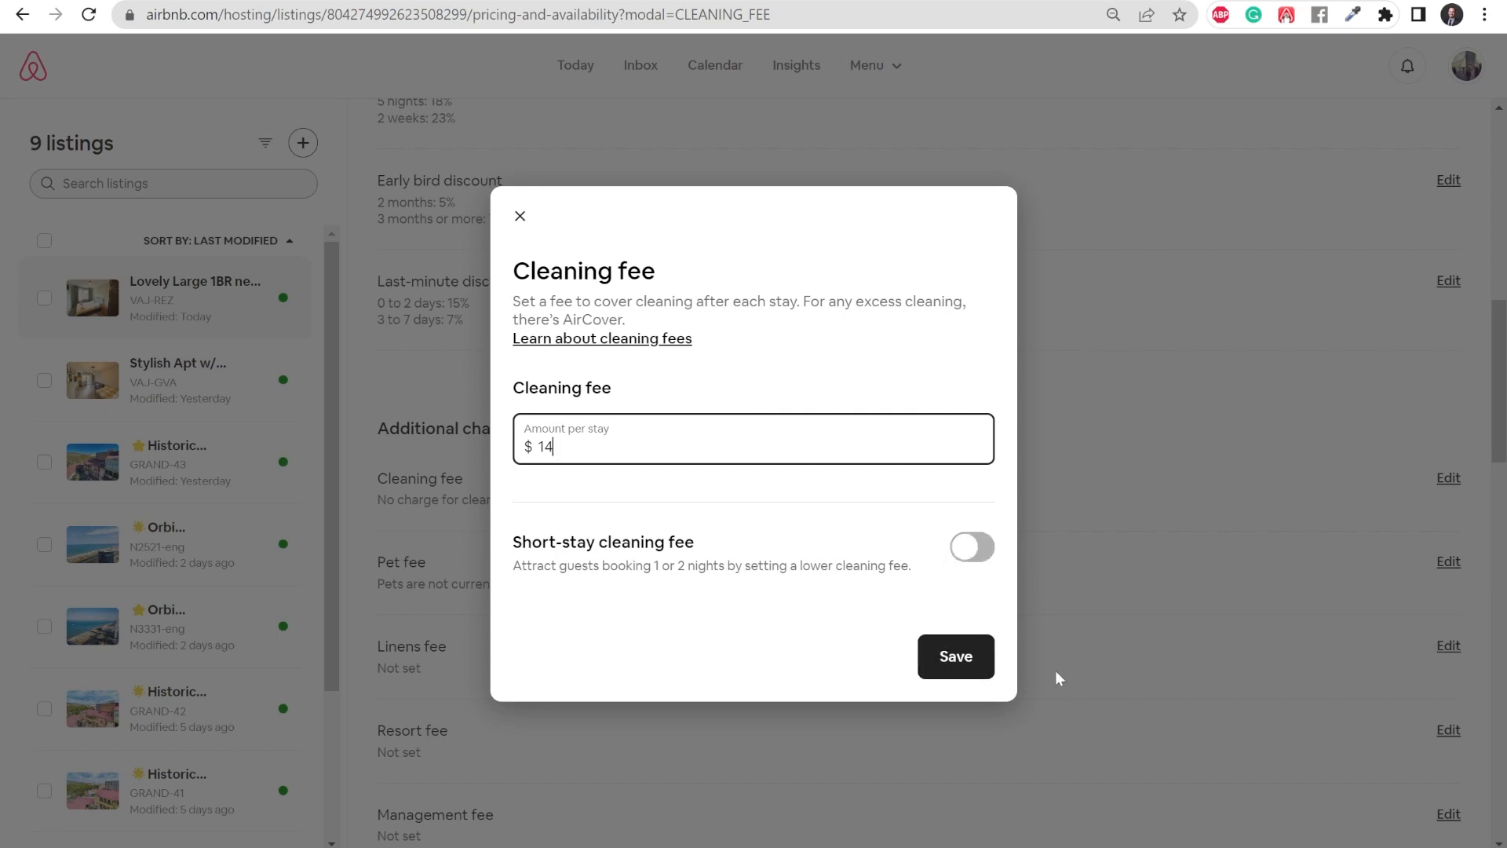
{"action": "left_click", "coordinate": [965, 669]}
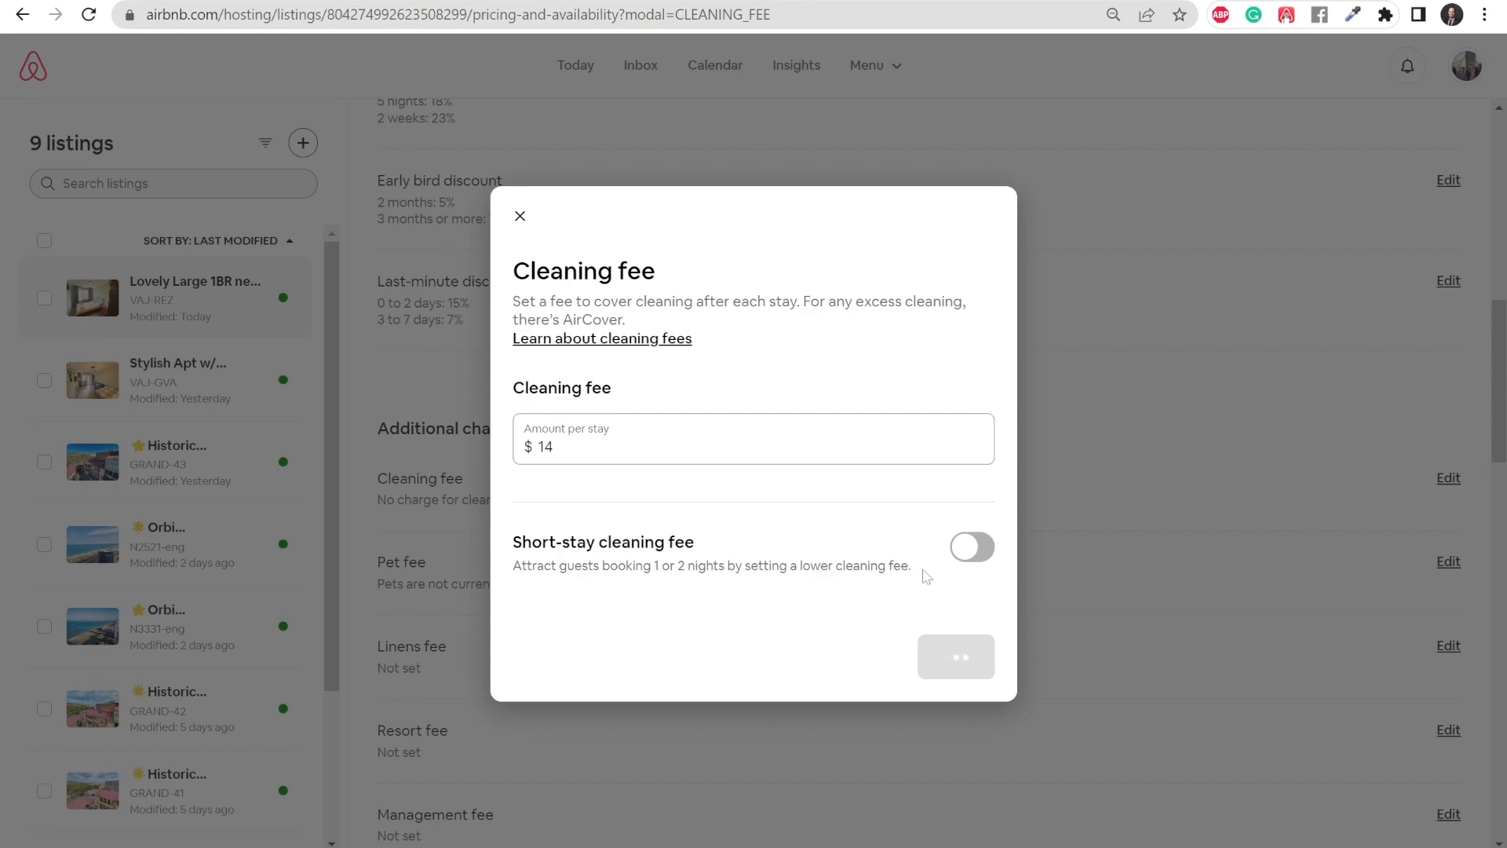
- Start an extra guest fee of $2 per night for each guest after 2
{"action": "scroll", "coordinate": [879, 502], "scroll_direction": "down", "scroll_amount": 3}
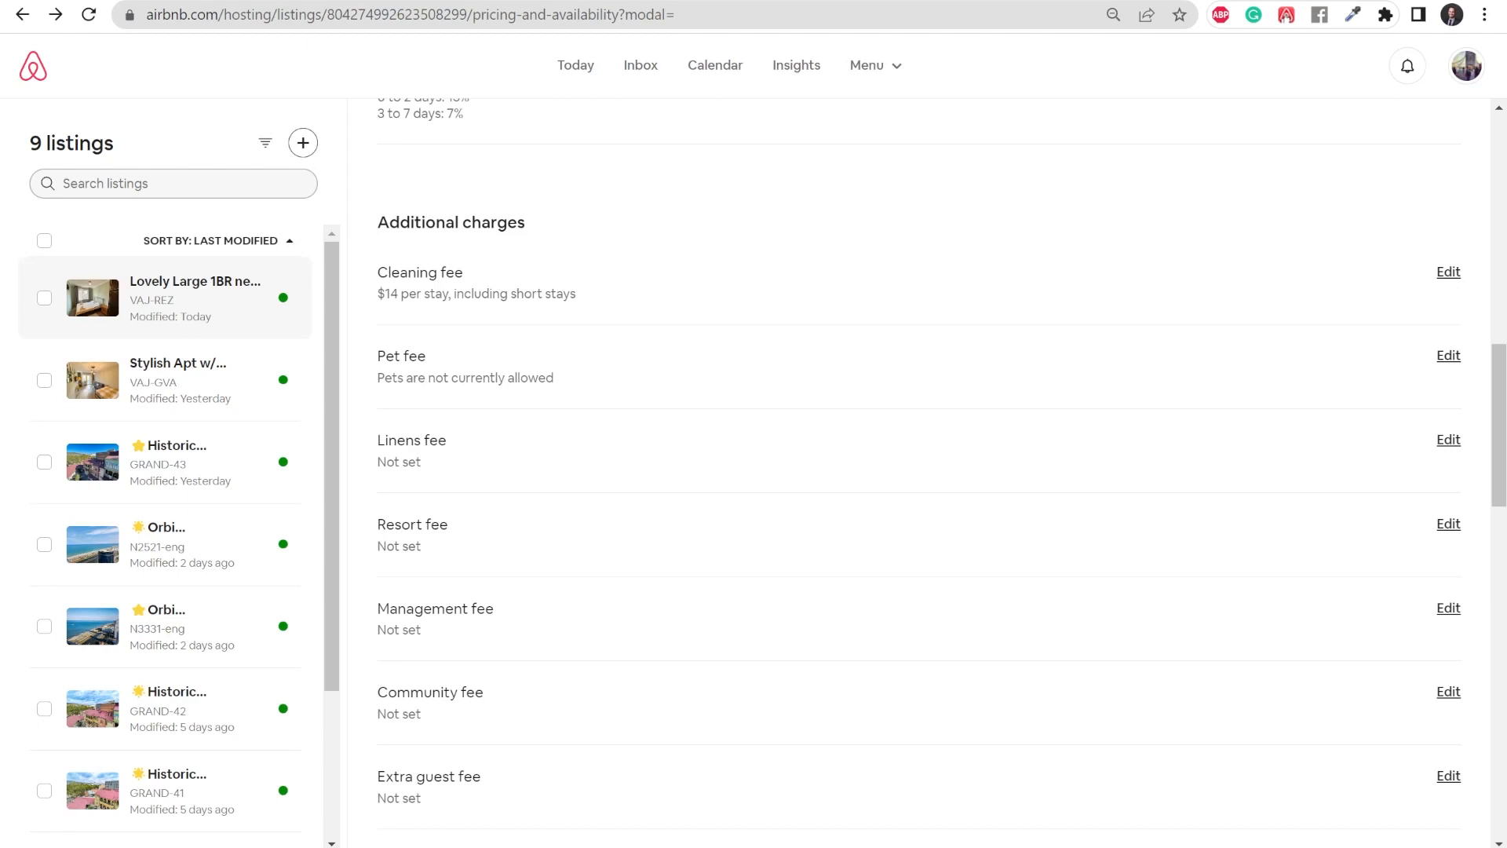
{"action": "scroll", "coordinate": [747, 337], "scroll_direction": "down", "scroll_amount": 3}
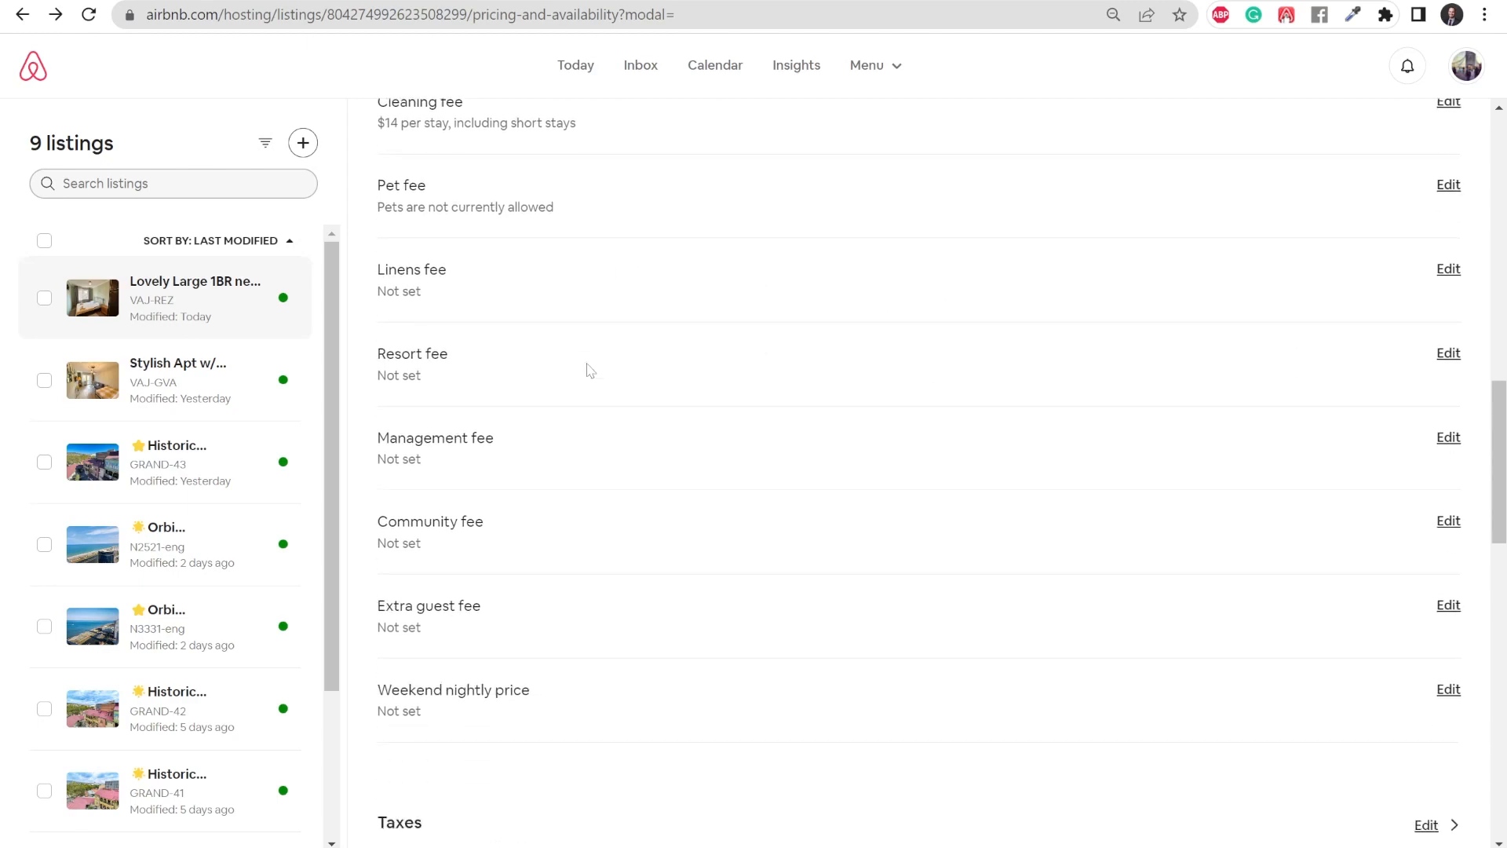
{"action": "scroll", "coordinate": [667, 271], "scroll_direction": "down", "scroll_amount": 1}
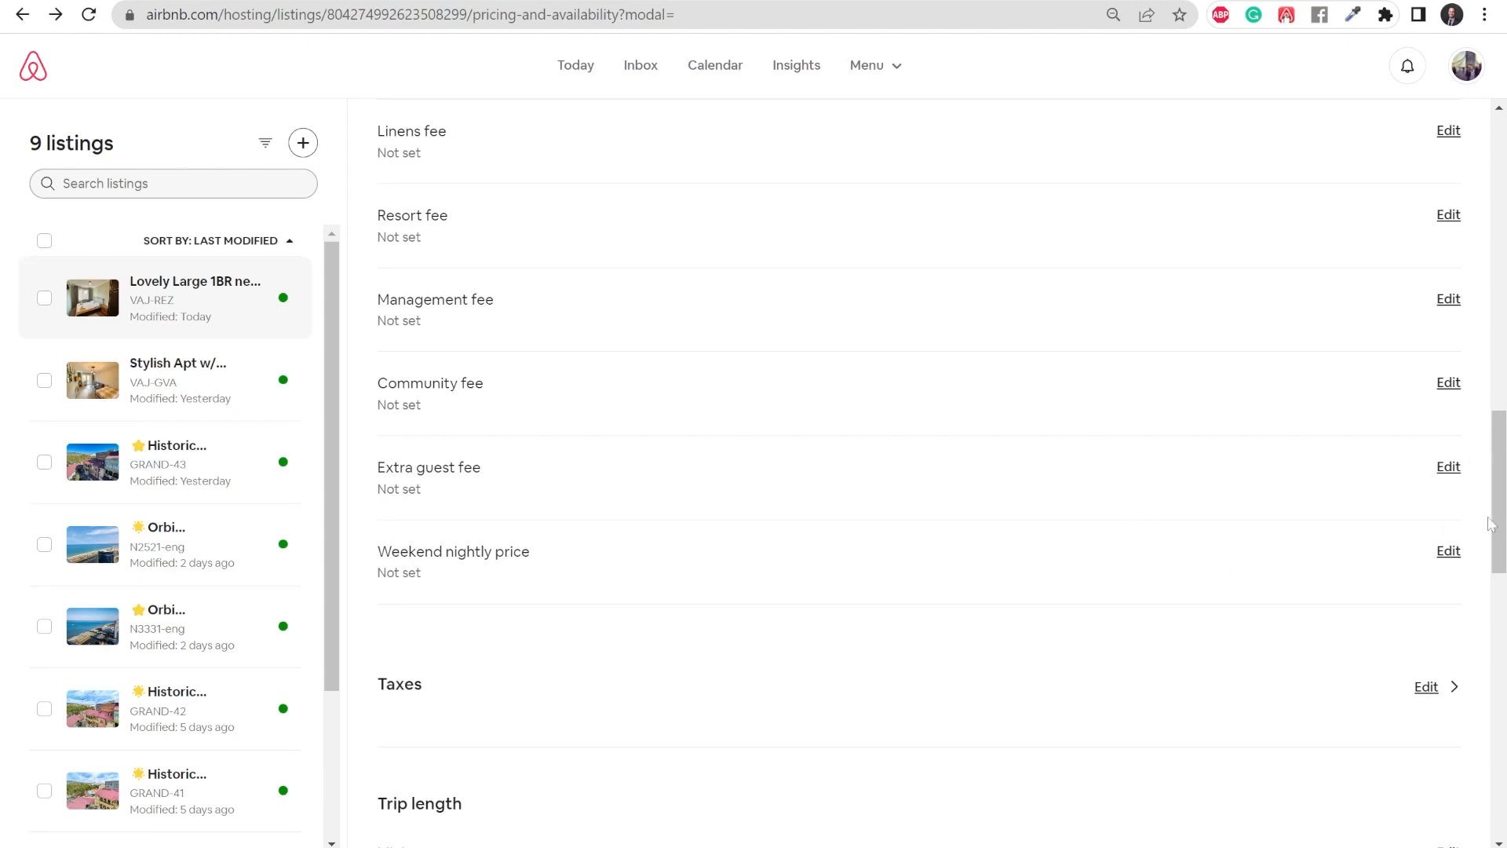
{"action": "left_click", "coordinate": [1448, 466]}
{"action": "left_click", "coordinate": [600, 571]}
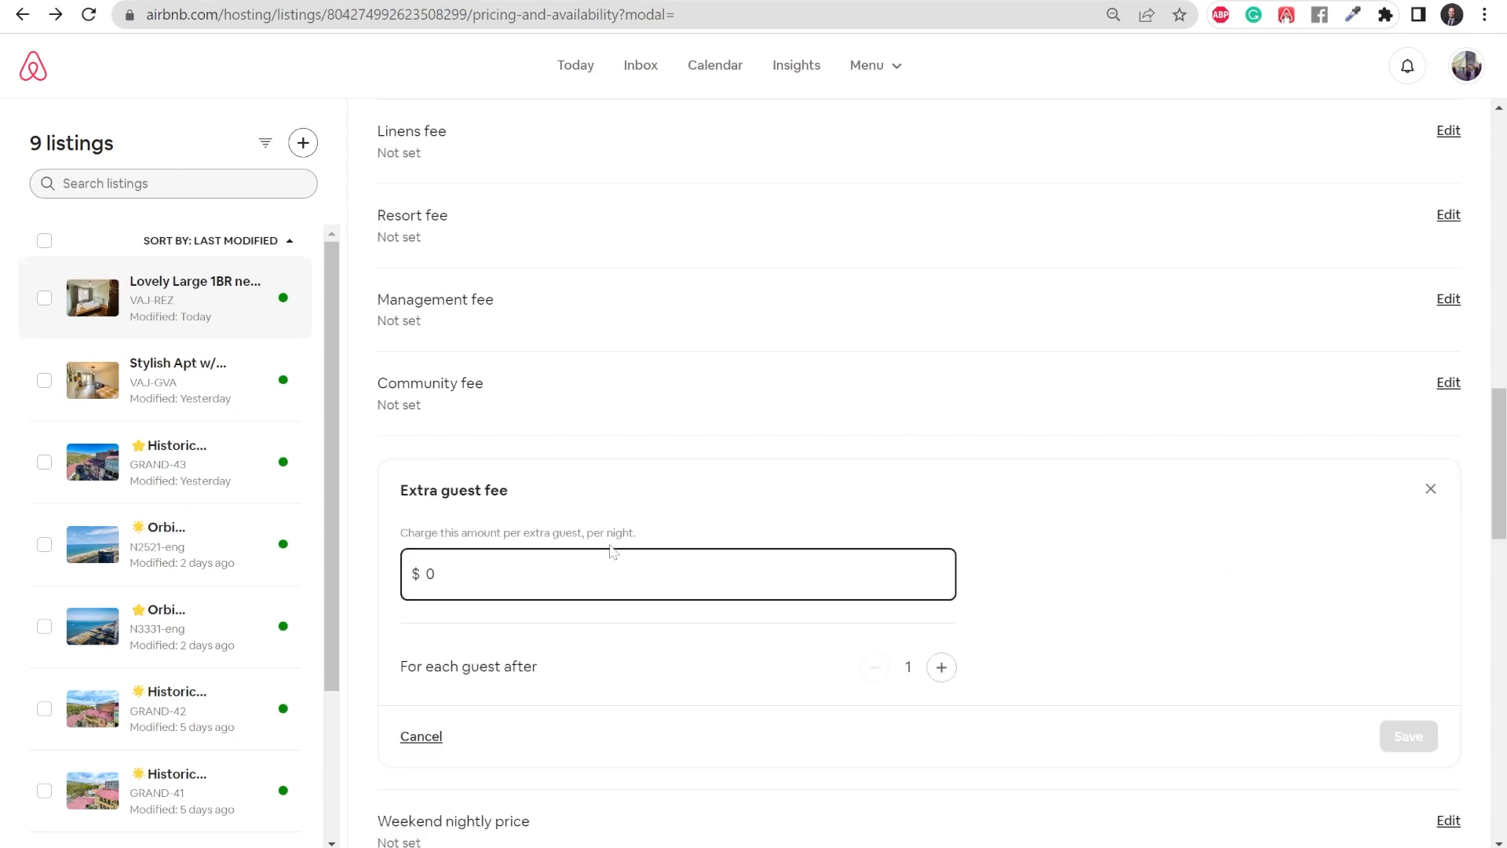
{"action": "key", "text": "BackSpace"}
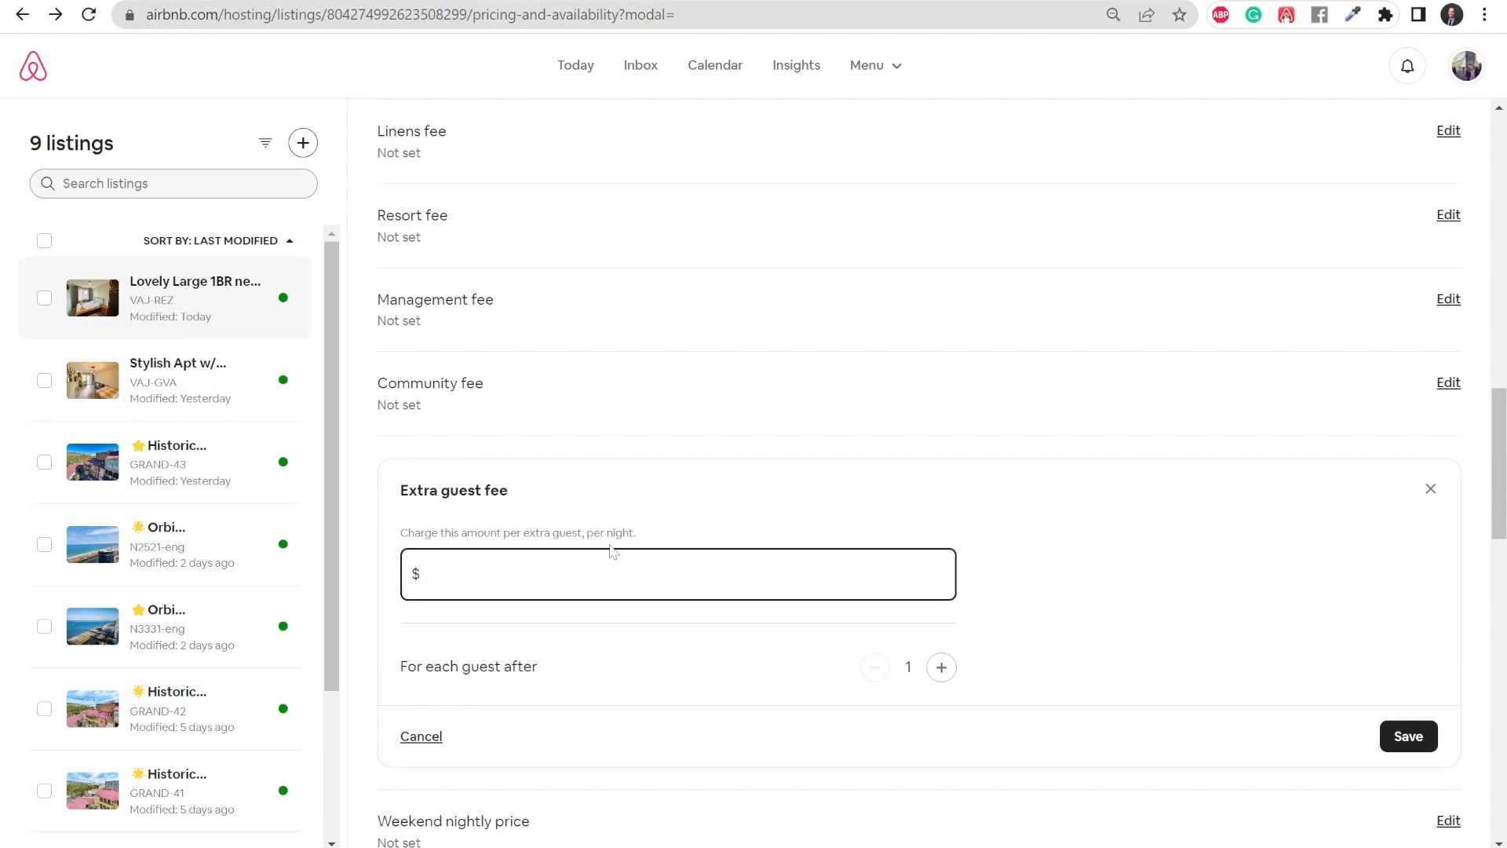
{"action": "type", "text": "2"}
{"action": "left_click", "coordinate": [941, 667]}
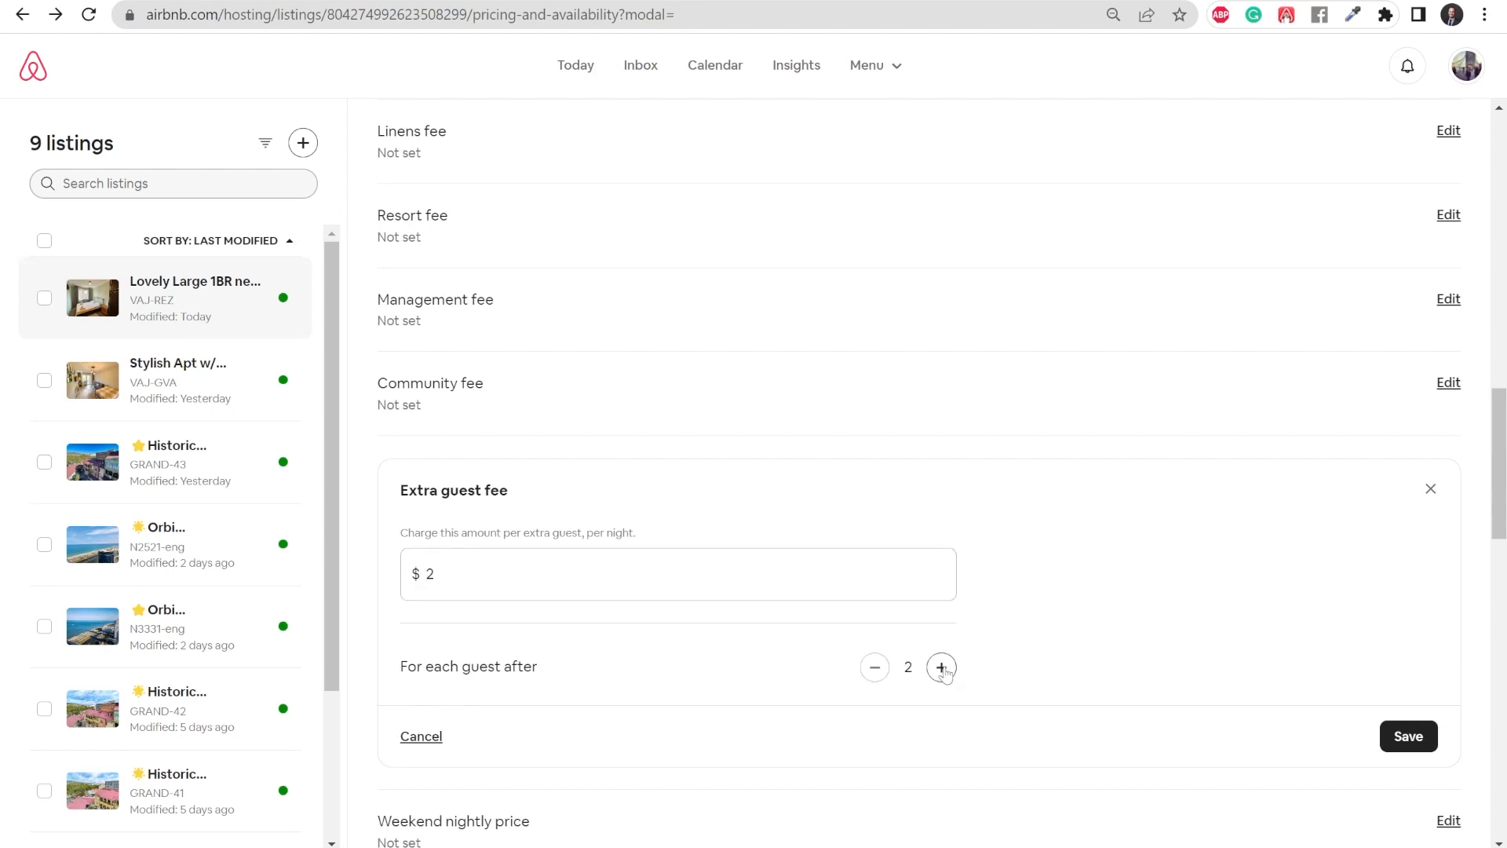
{"action": "left_click", "coordinate": [874, 667]}
{"action": "left_click", "coordinate": [941, 667]}
- Set the extra guest fee amount to $8 per night and save it
{"action": "left_click", "coordinate": [436, 574]}
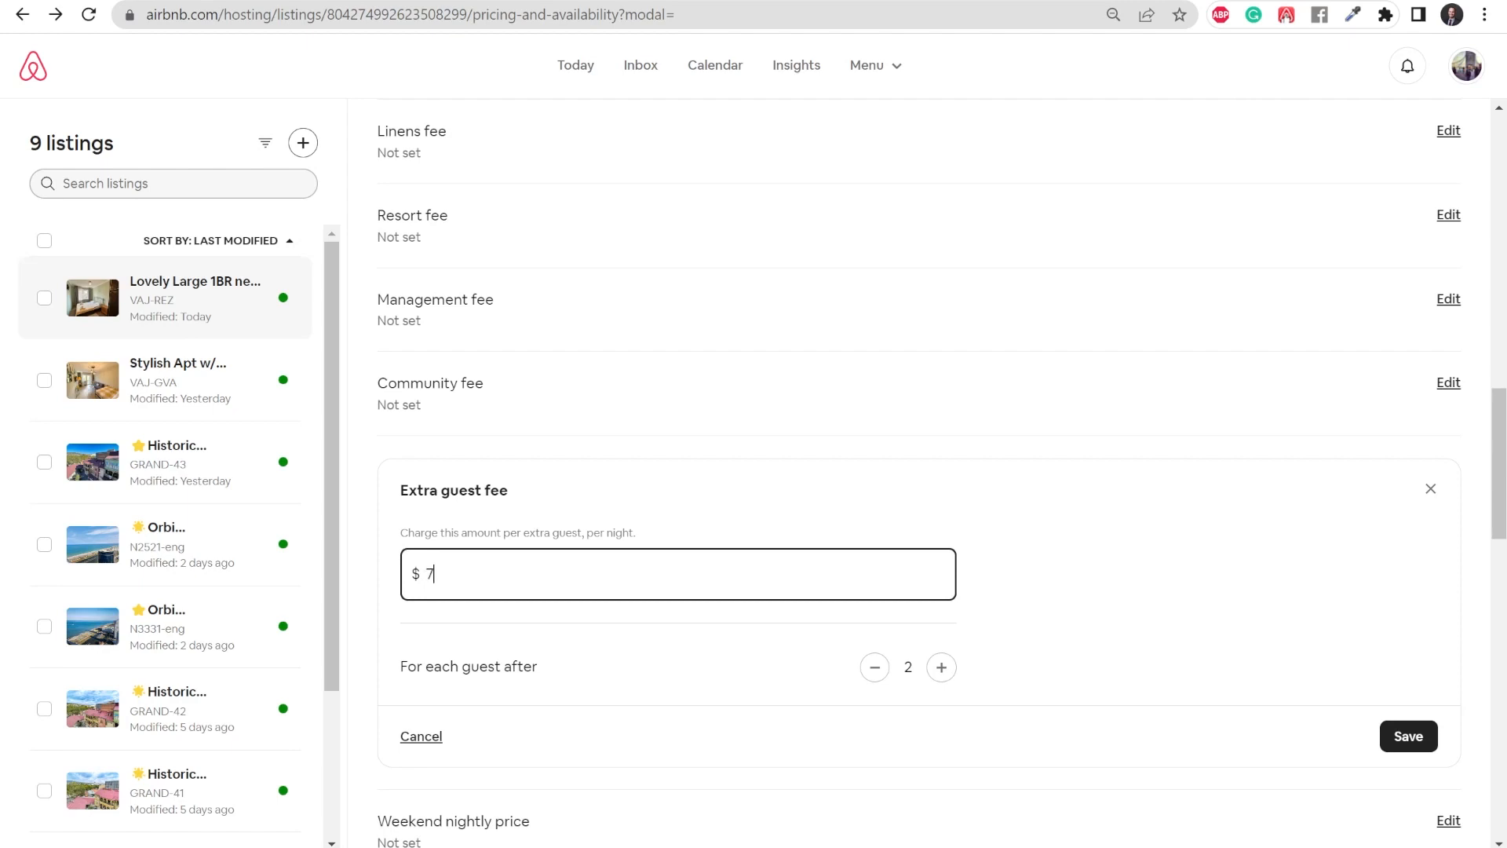
{"action": "scroll", "coordinate": [774, 578], "scroll_direction": "down", "scroll_amount": 1}
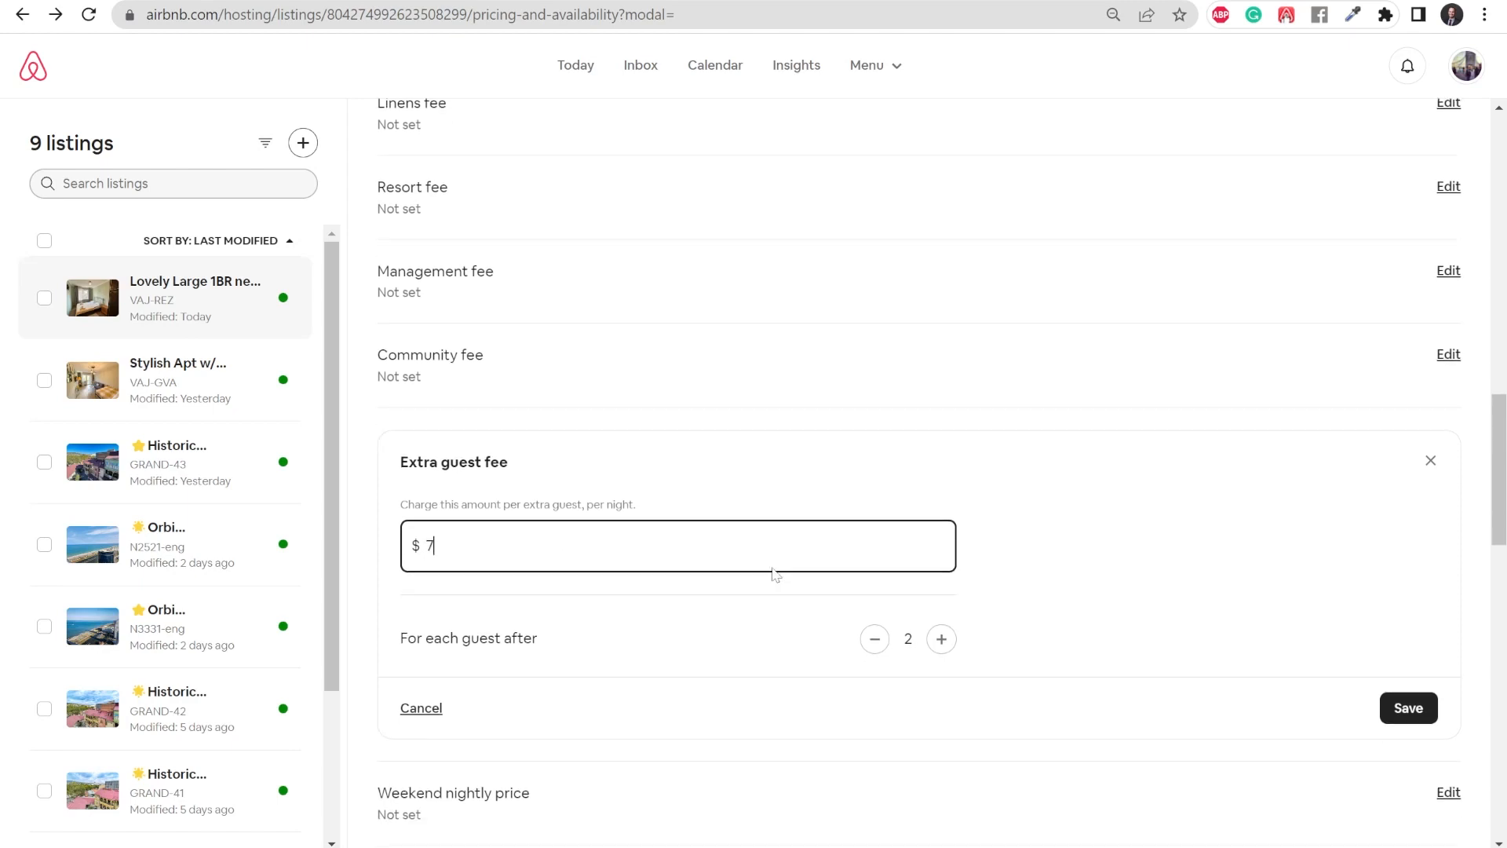
{"action": "key", "text": "BackSpace"}
{"action": "type", "text": "8"}
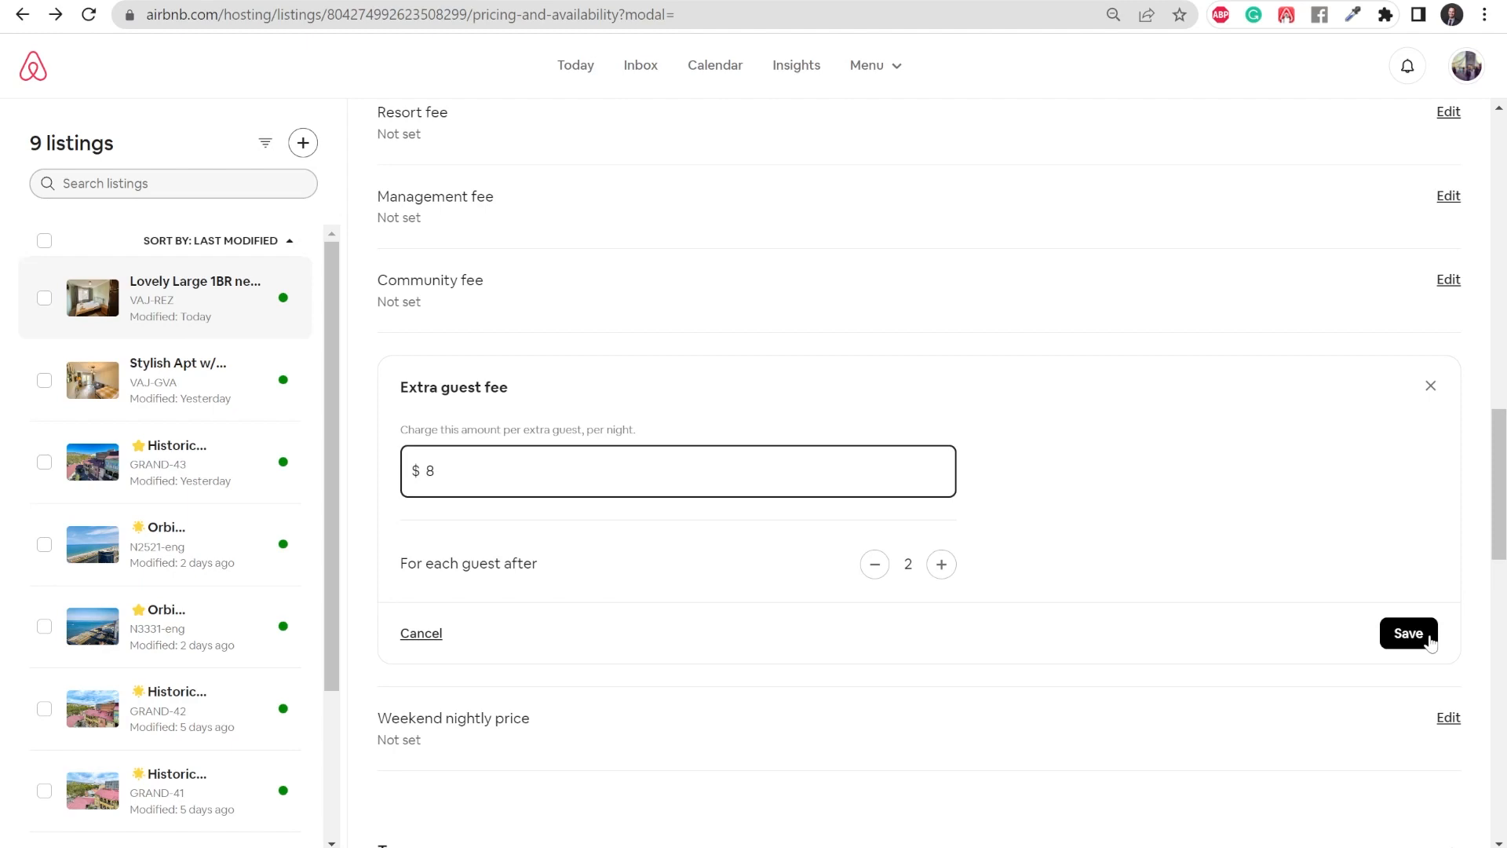
{"action": "left_click", "coordinate": [1430, 642]}
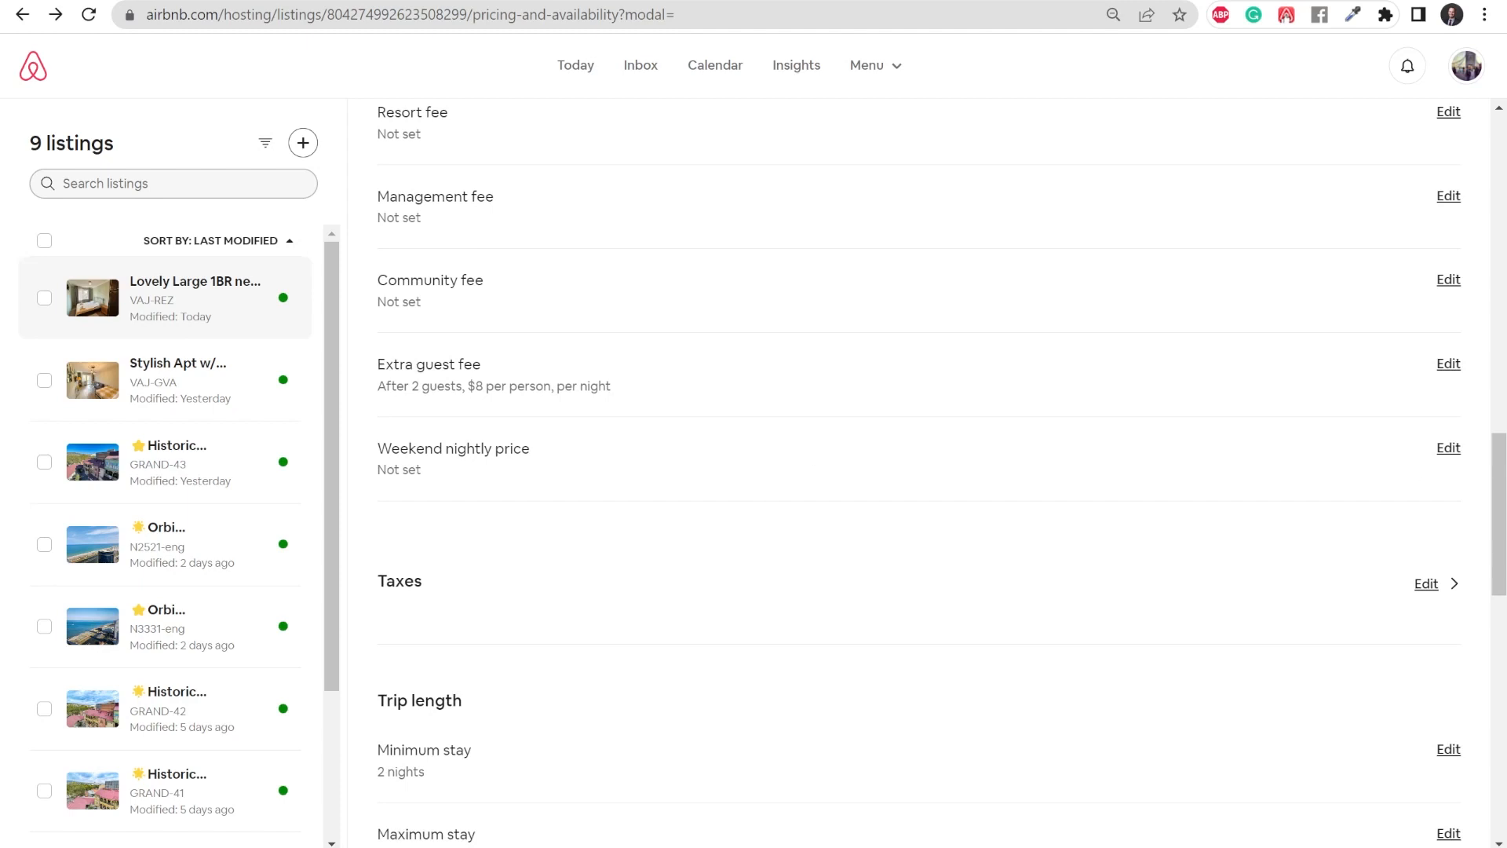
{"action": "scroll", "coordinate": [626, 471], "scroll_direction": "down", "scroll_amount": 5}
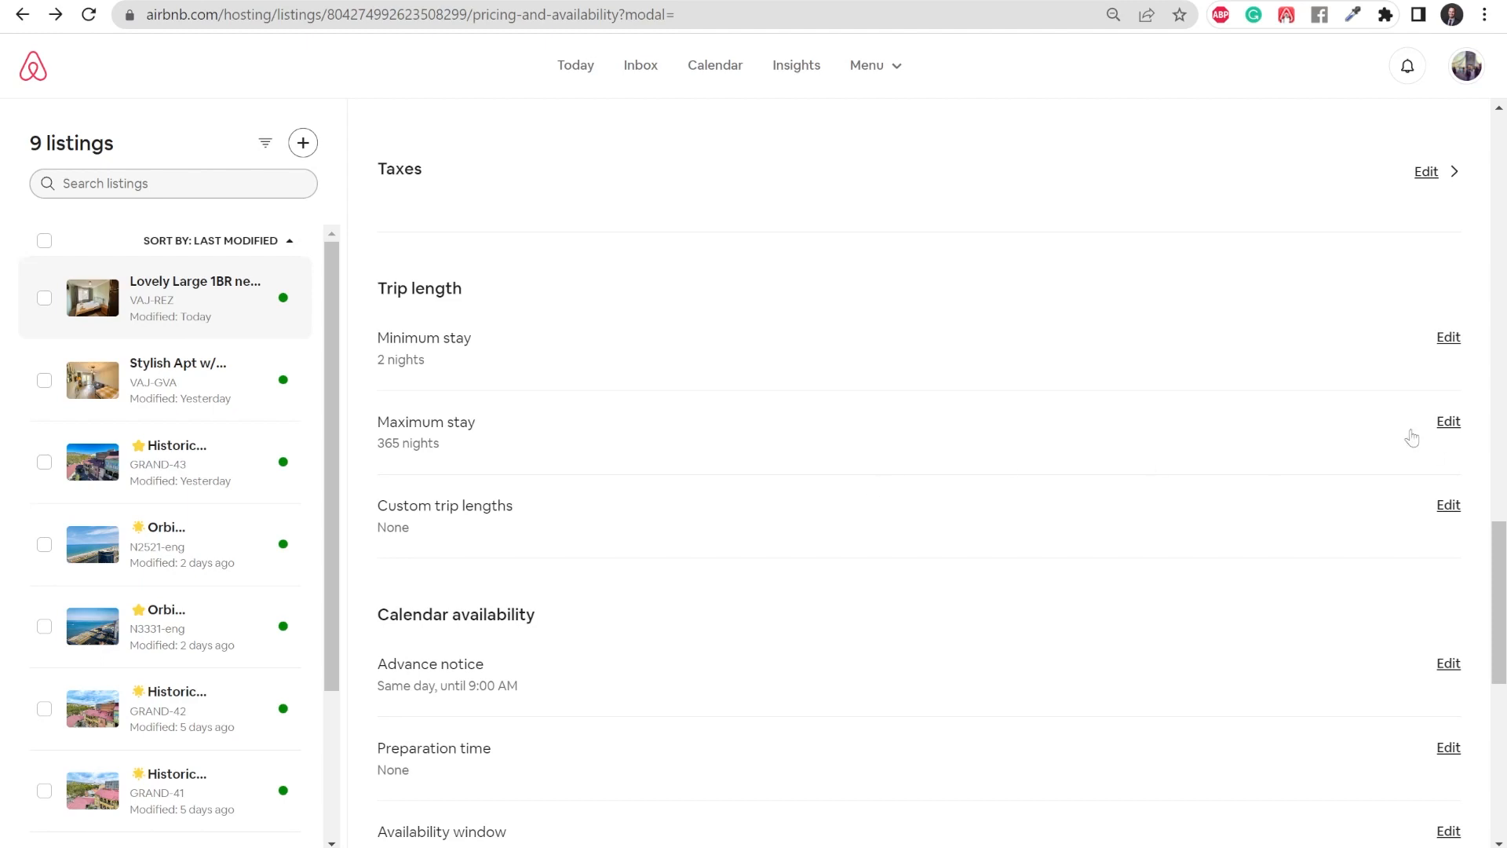
- Clear the maximum stay limit in the trip length settings and save the change
{"action": "left_click", "coordinate": [1448, 422]}
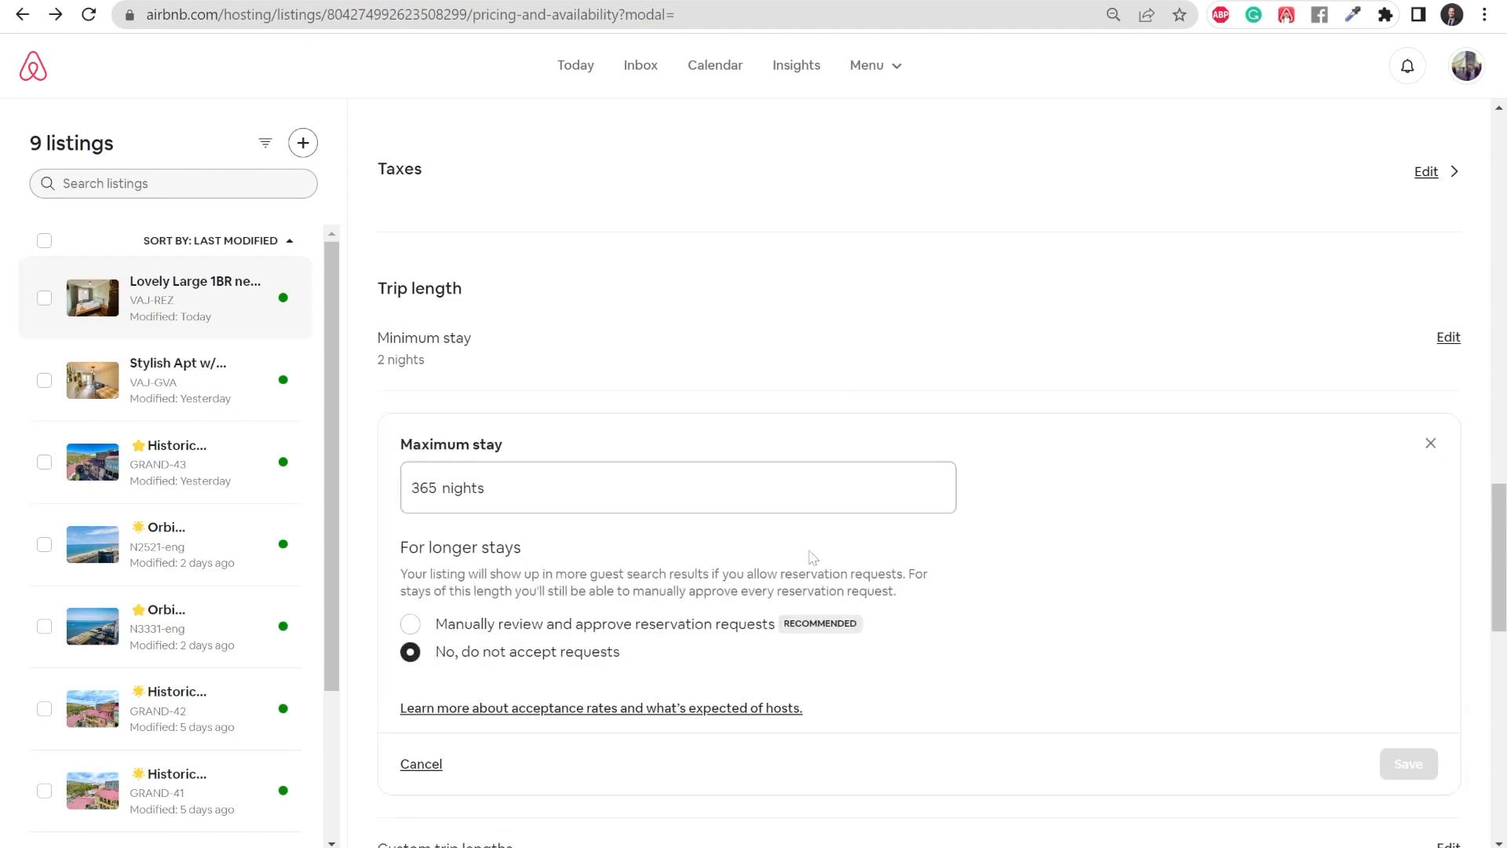
{"action": "key", "text": "BackSpace"}
{"action": "left_click", "coordinate": [1397, 581]}
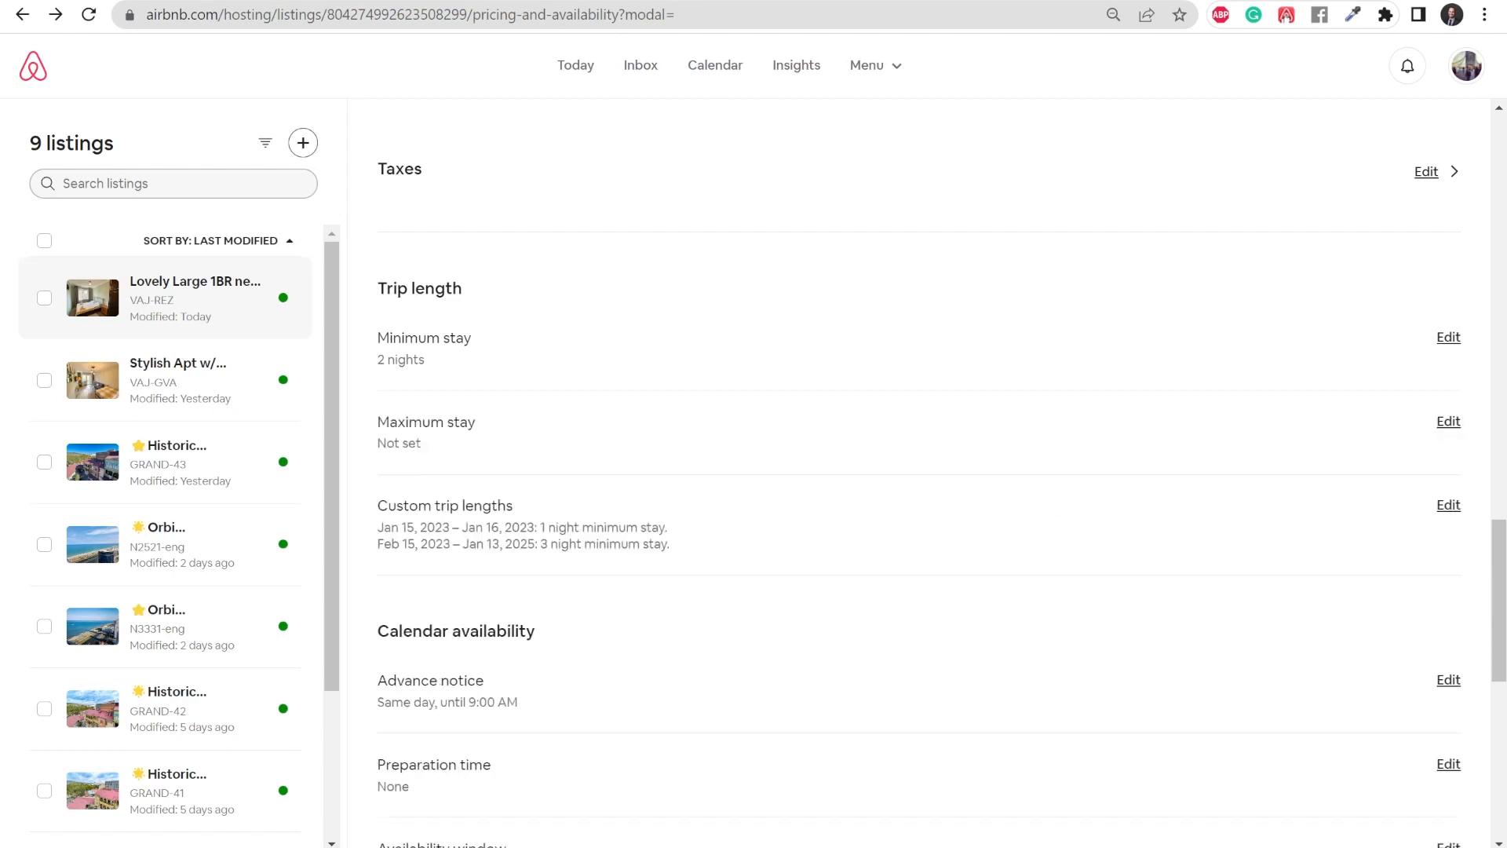
- Set the advance notice cutoff for same-day bookings to 11:00 PM and save it
{"action": "scroll", "coordinate": [1218, 379], "scroll_direction": "down", "scroll_amount": 4}
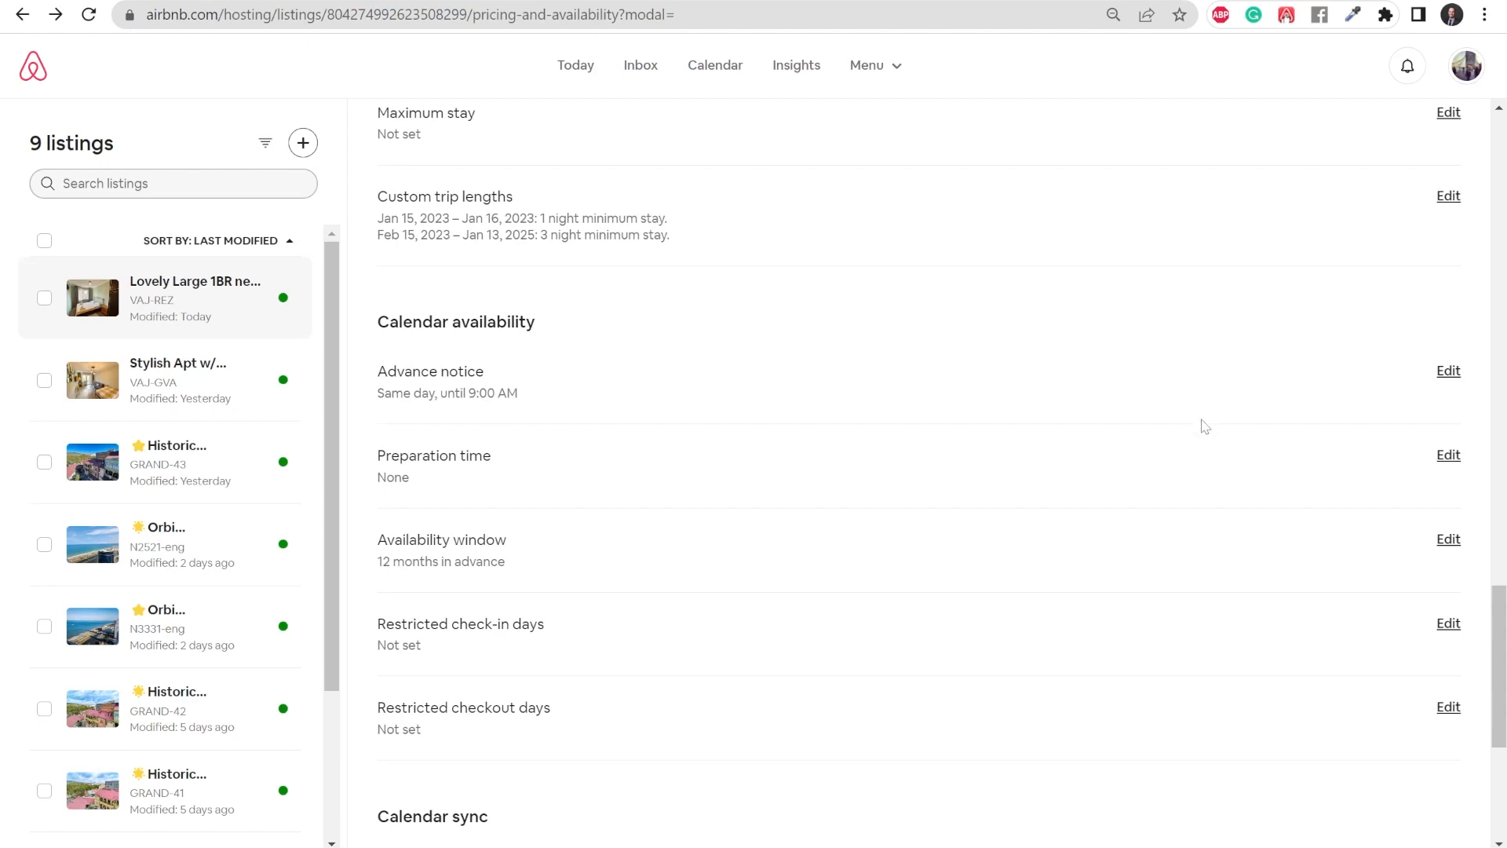
{"action": "left_click", "coordinate": [1449, 370]}
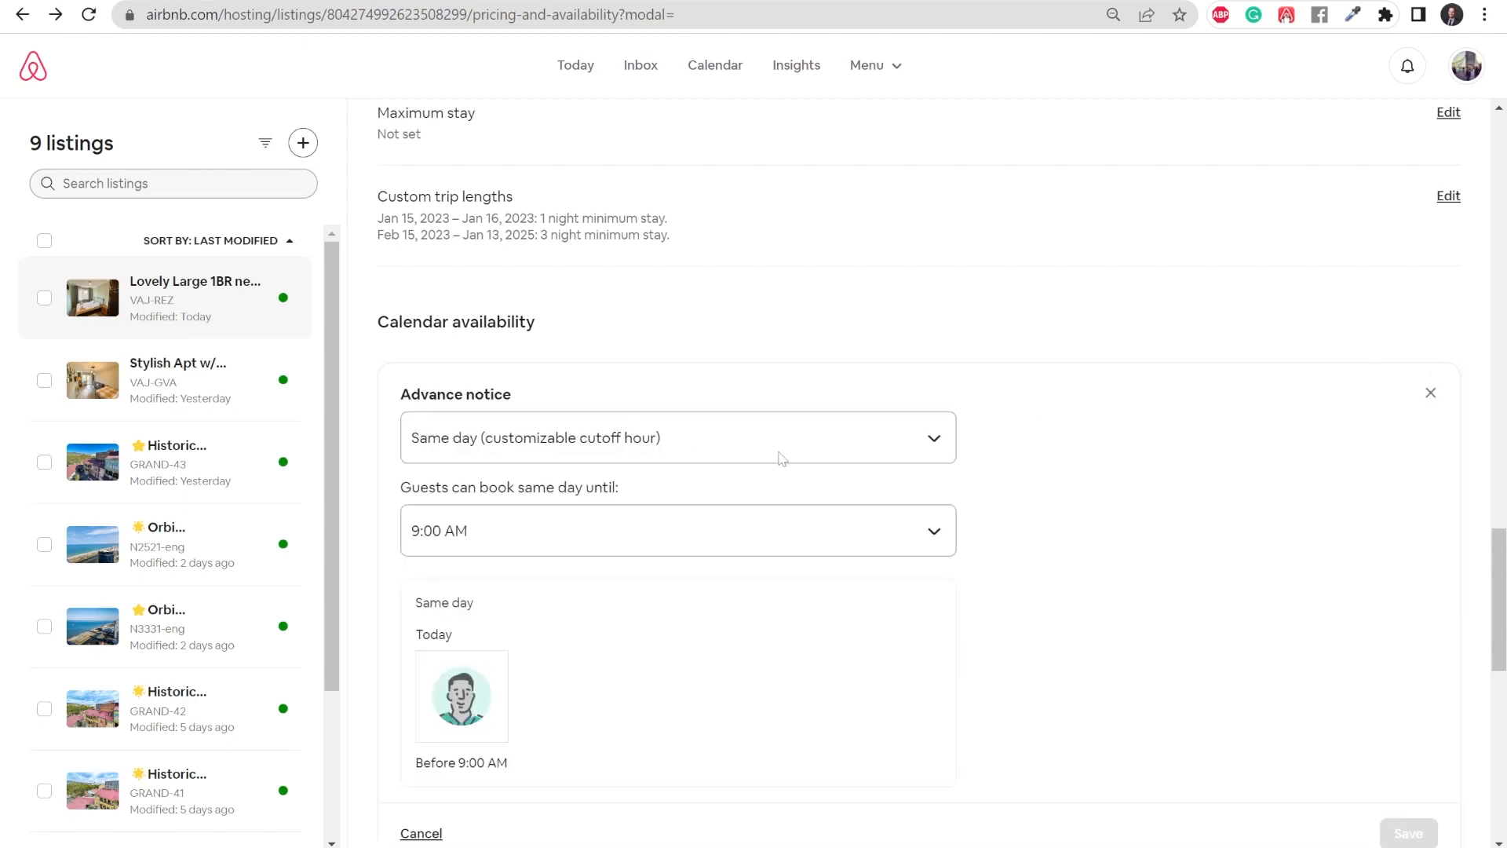
{"action": "left_click", "coordinate": [622, 531]}
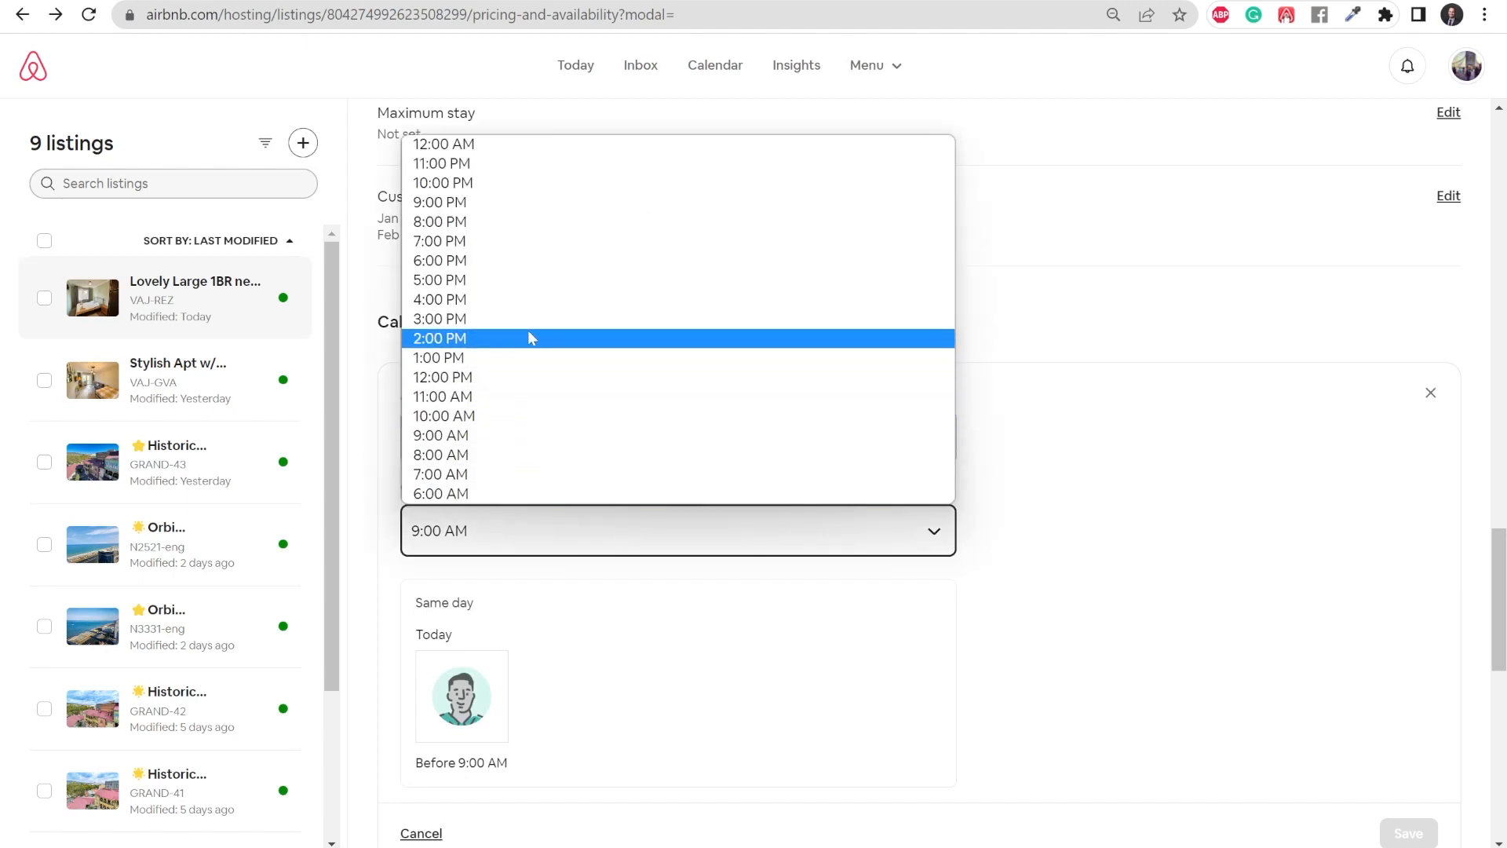
{"action": "left_click", "coordinate": [530, 165]}
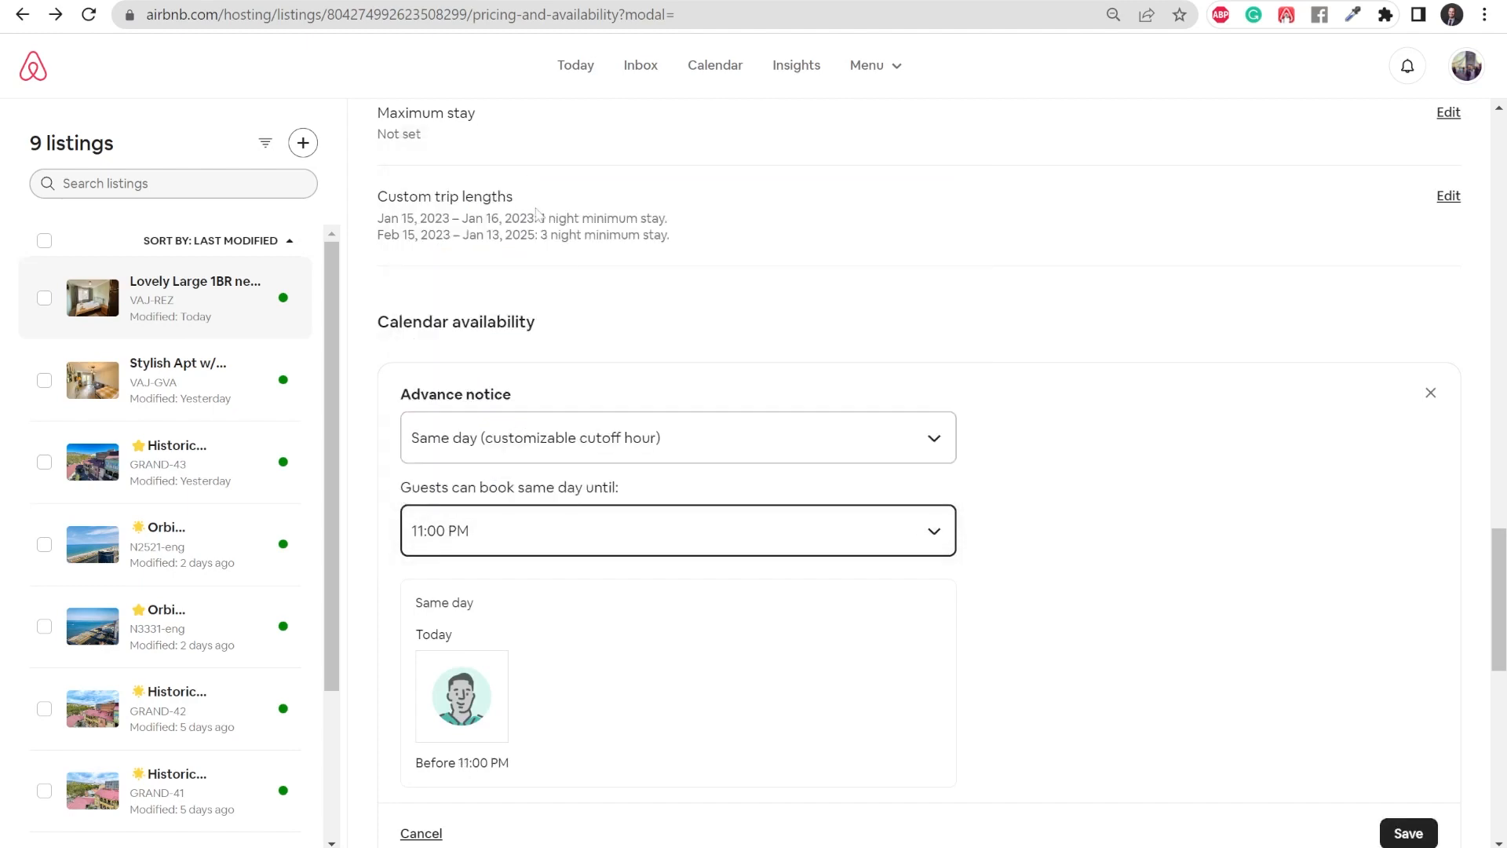
{"action": "scroll", "coordinate": [867, 587], "scroll_direction": "down", "scroll_amount": 1}
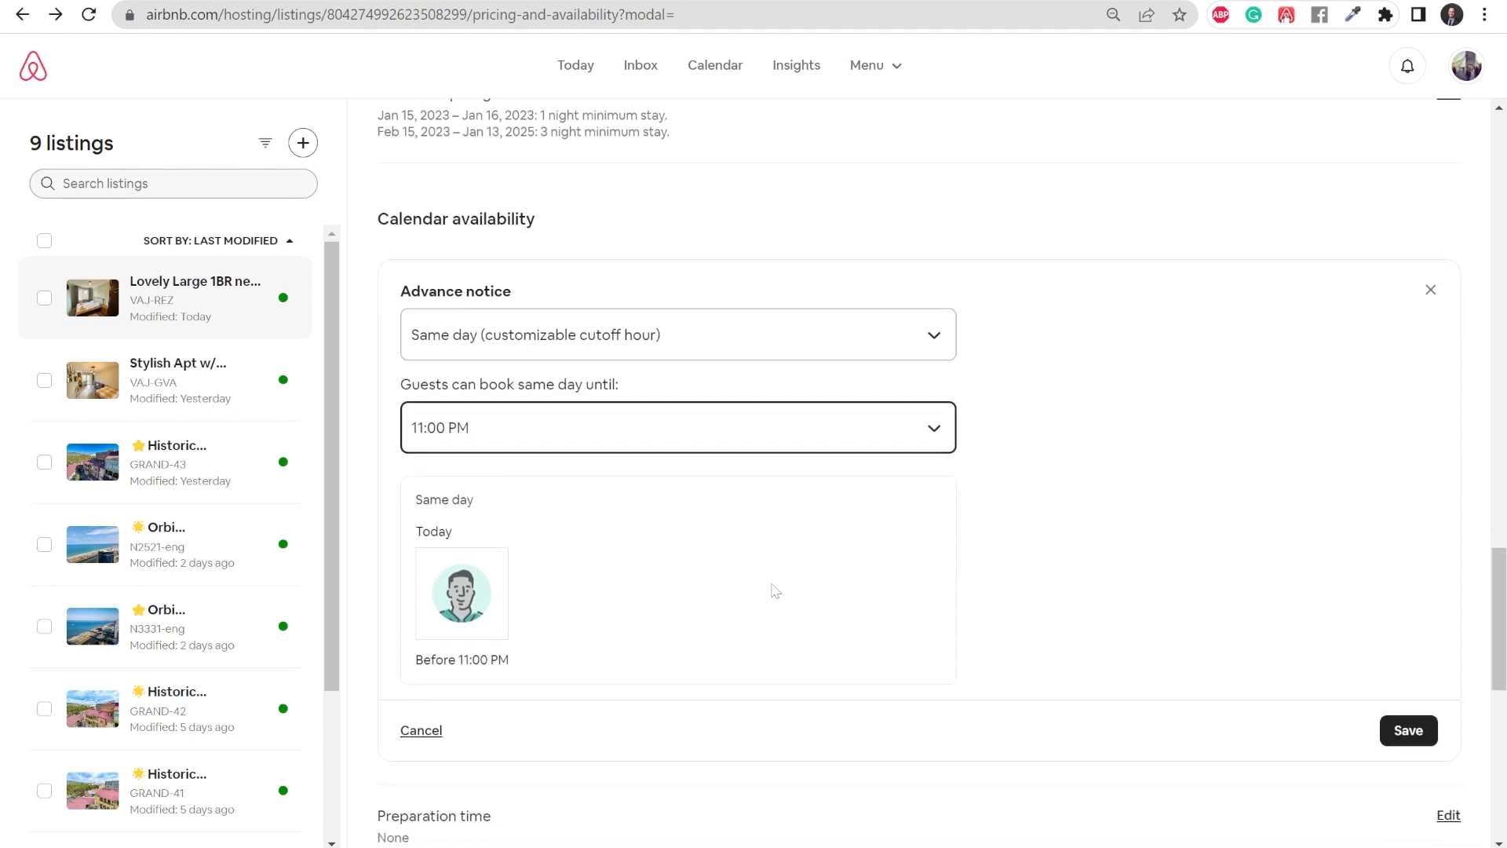
{"action": "left_click", "coordinate": [1396, 730]}
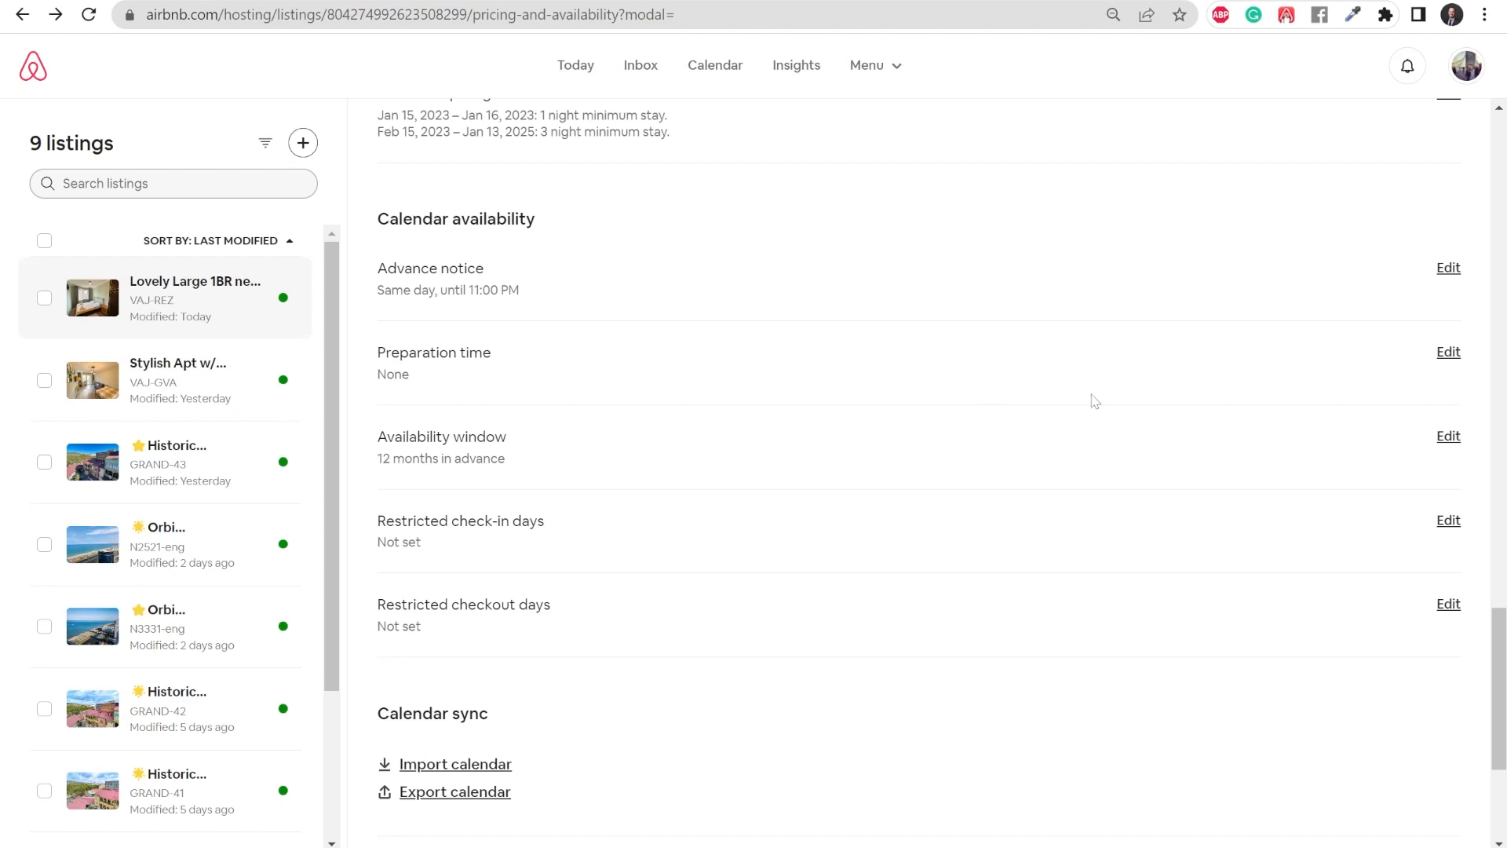
- Review the remaining calendar availability, sync and sharing settings, and the listing's pricing and discounts
{"action": "scroll", "coordinate": [817, 368], "scroll_direction": "down", "scroll_amount": 1}
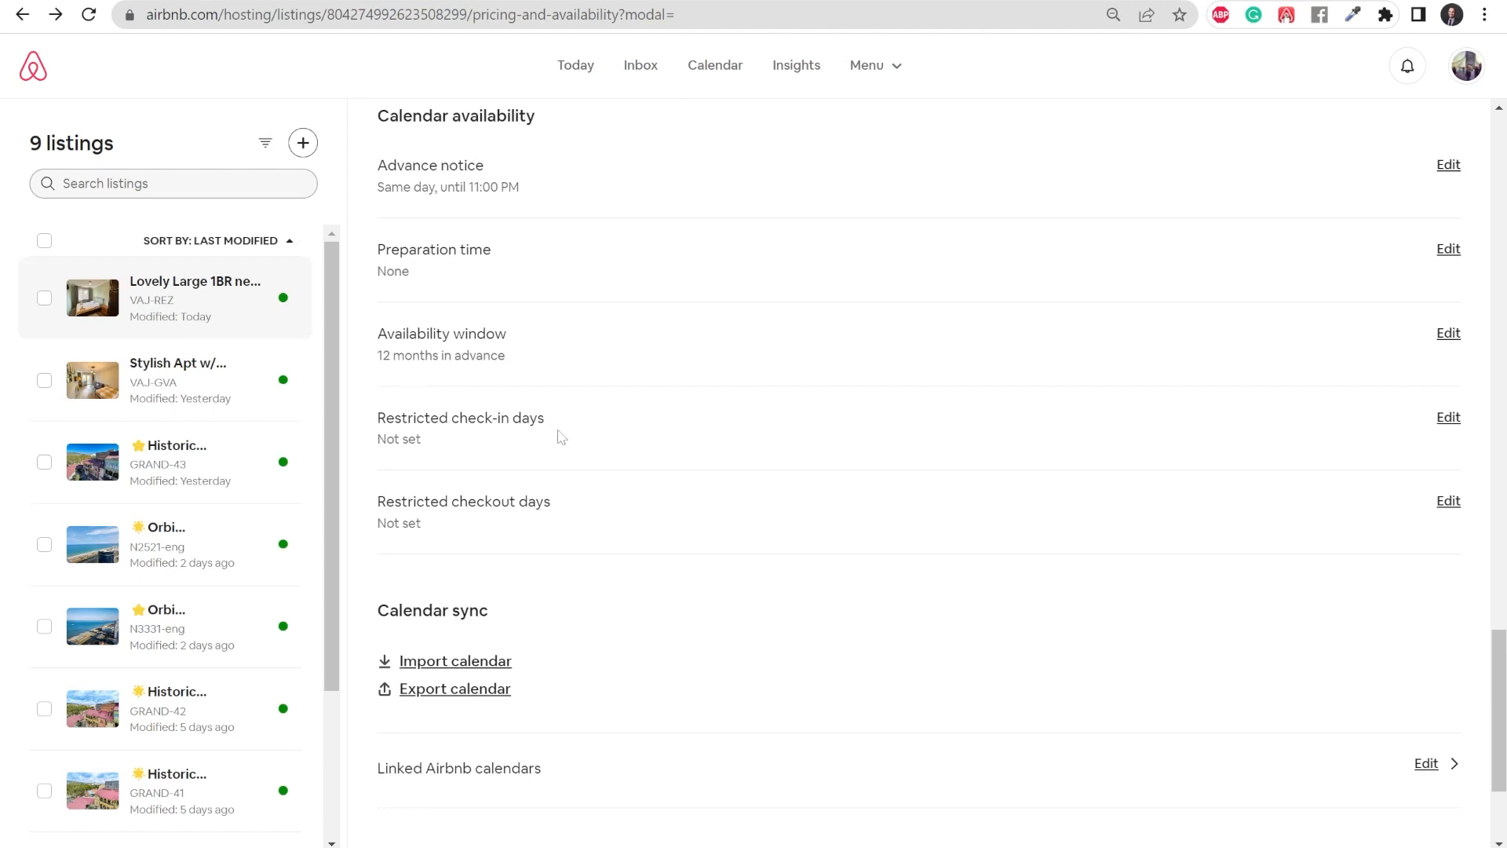
{"action": "scroll", "coordinate": [532, 542], "scroll_direction": "down", "scroll_amount": 1}
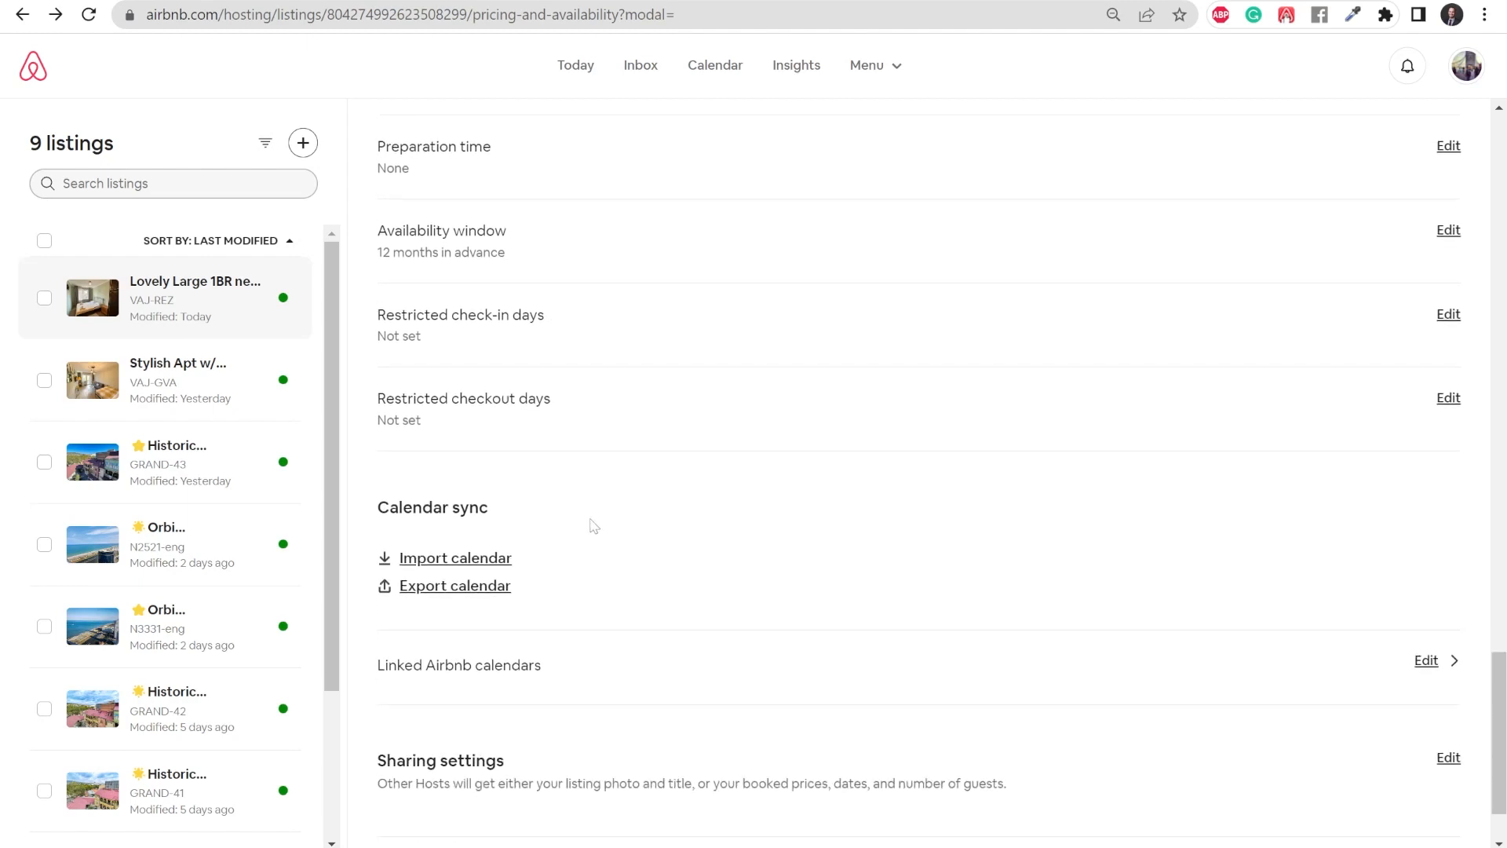
{"action": "scroll", "coordinate": [496, 518], "scroll_direction": "down", "scroll_amount": 1}
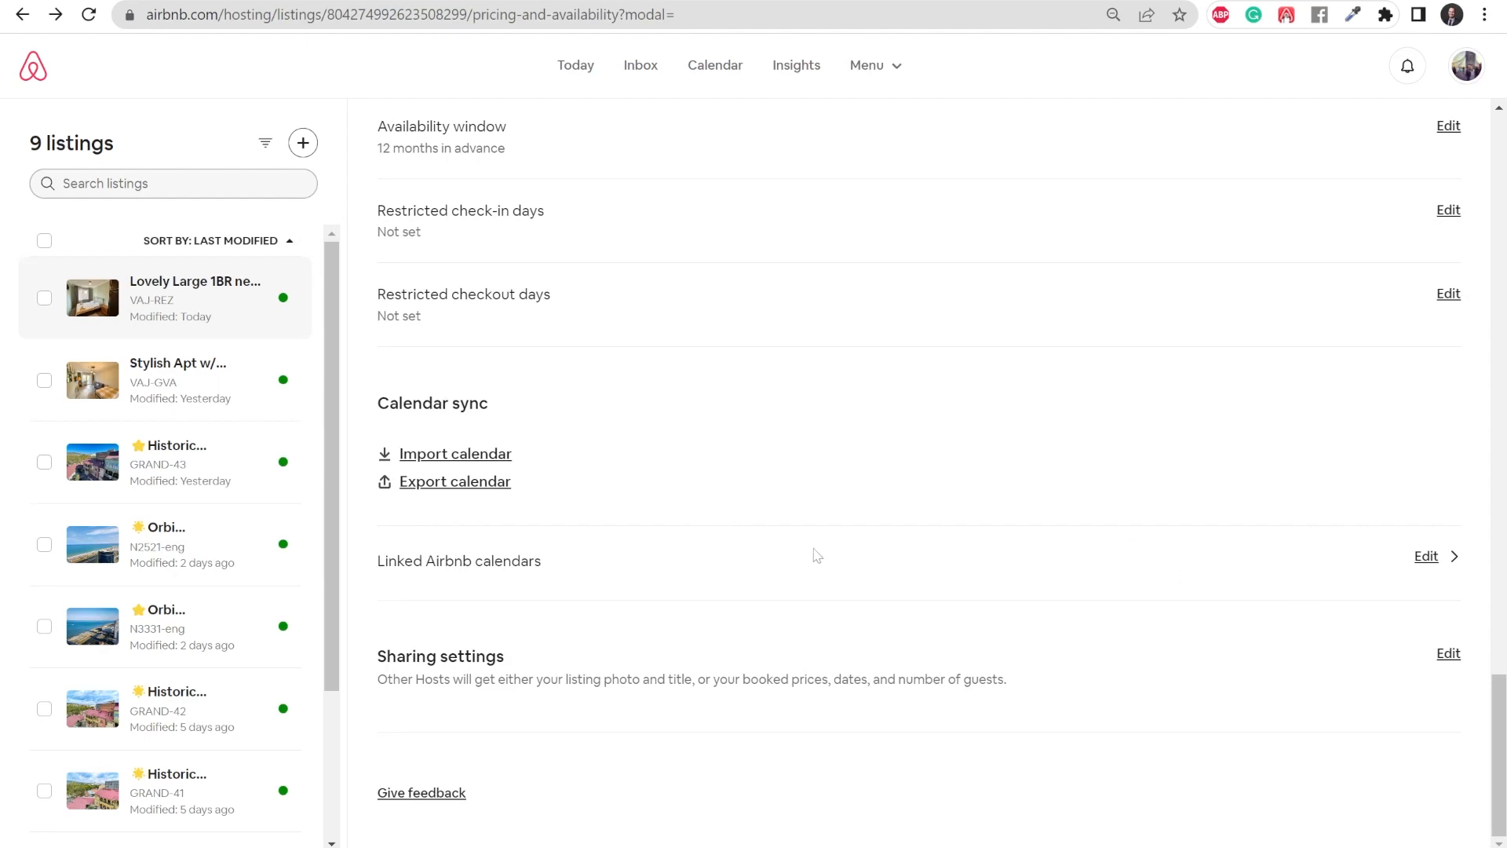
{"action": "scroll", "coordinate": [817, 557], "scroll_direction": "up", "scroll_amount": 6}
{"action": "scroll", "coordinate": [808, 559], "scroll_direction": "up", "scroll_amount": 20}
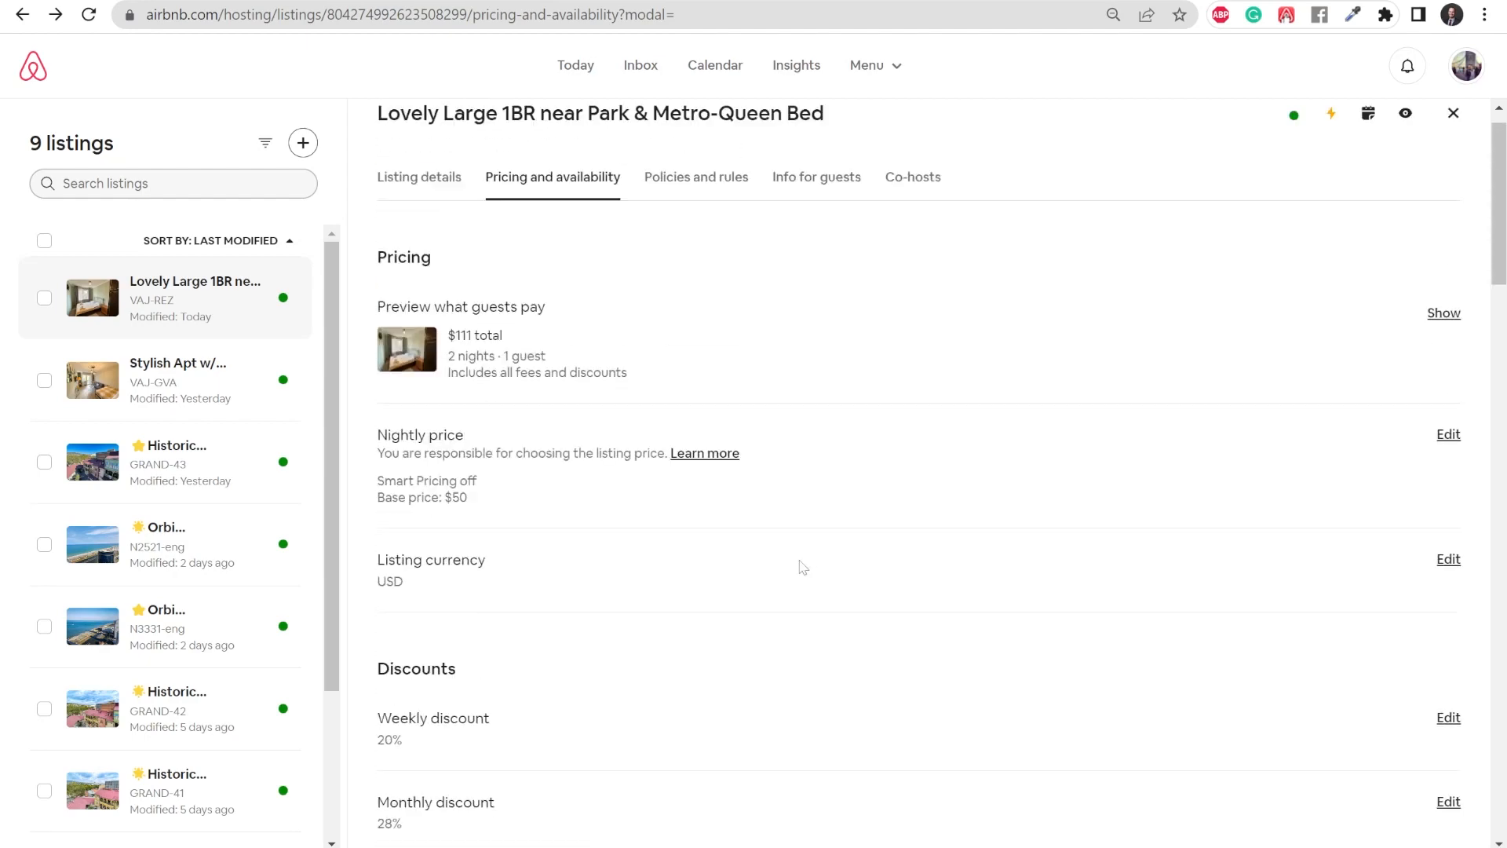
{"action": "scroll", "coordinate": [798, 562], "scroll_direction": "down", "scroll_amount": 3}
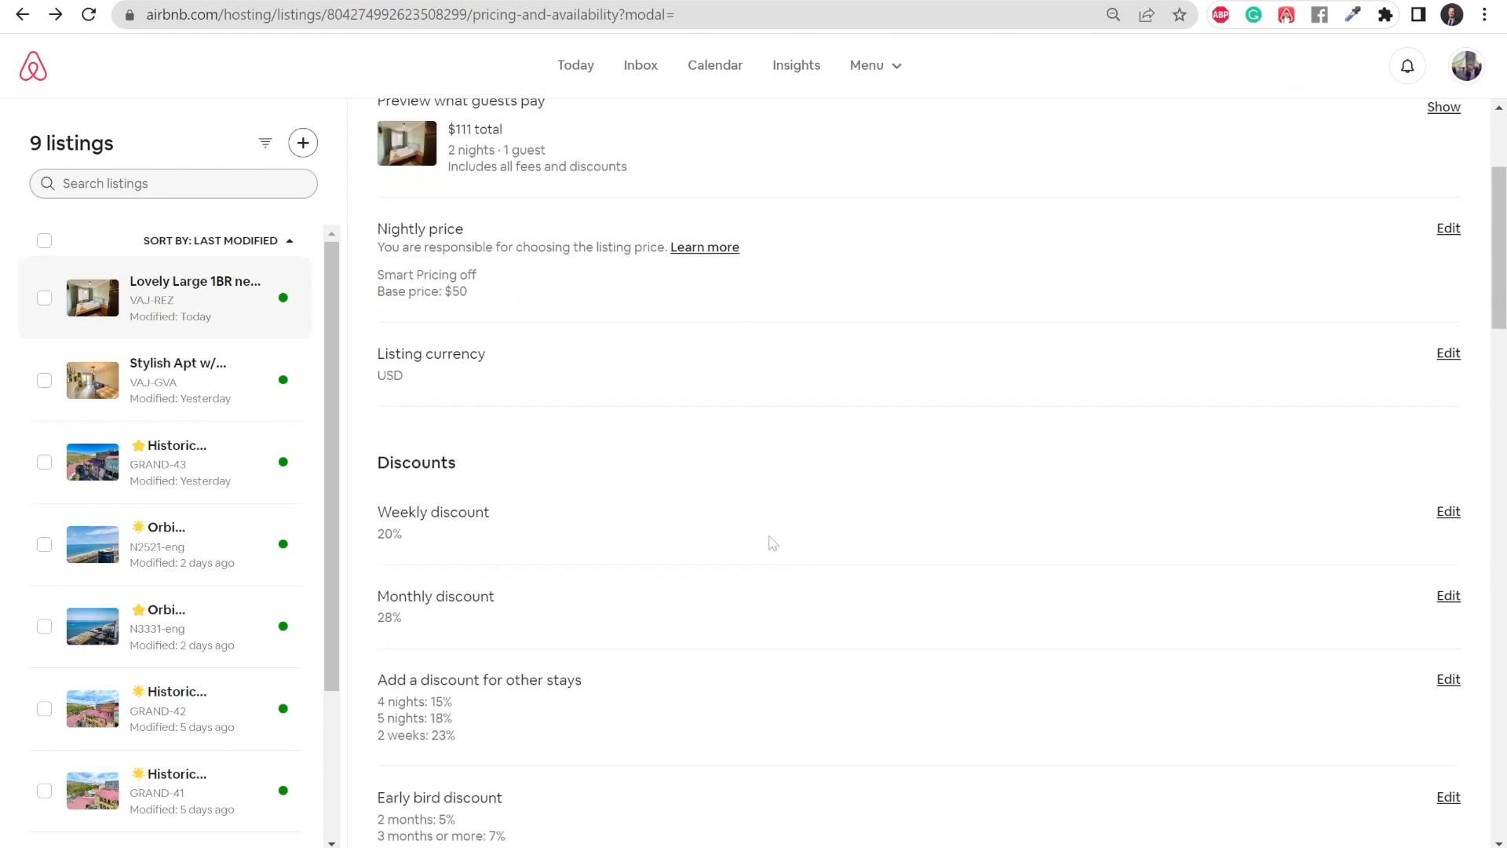
{"action": "scroll", "coordinate": [773, 543], "scroll_direction": "up", "scroll_amount": 1}
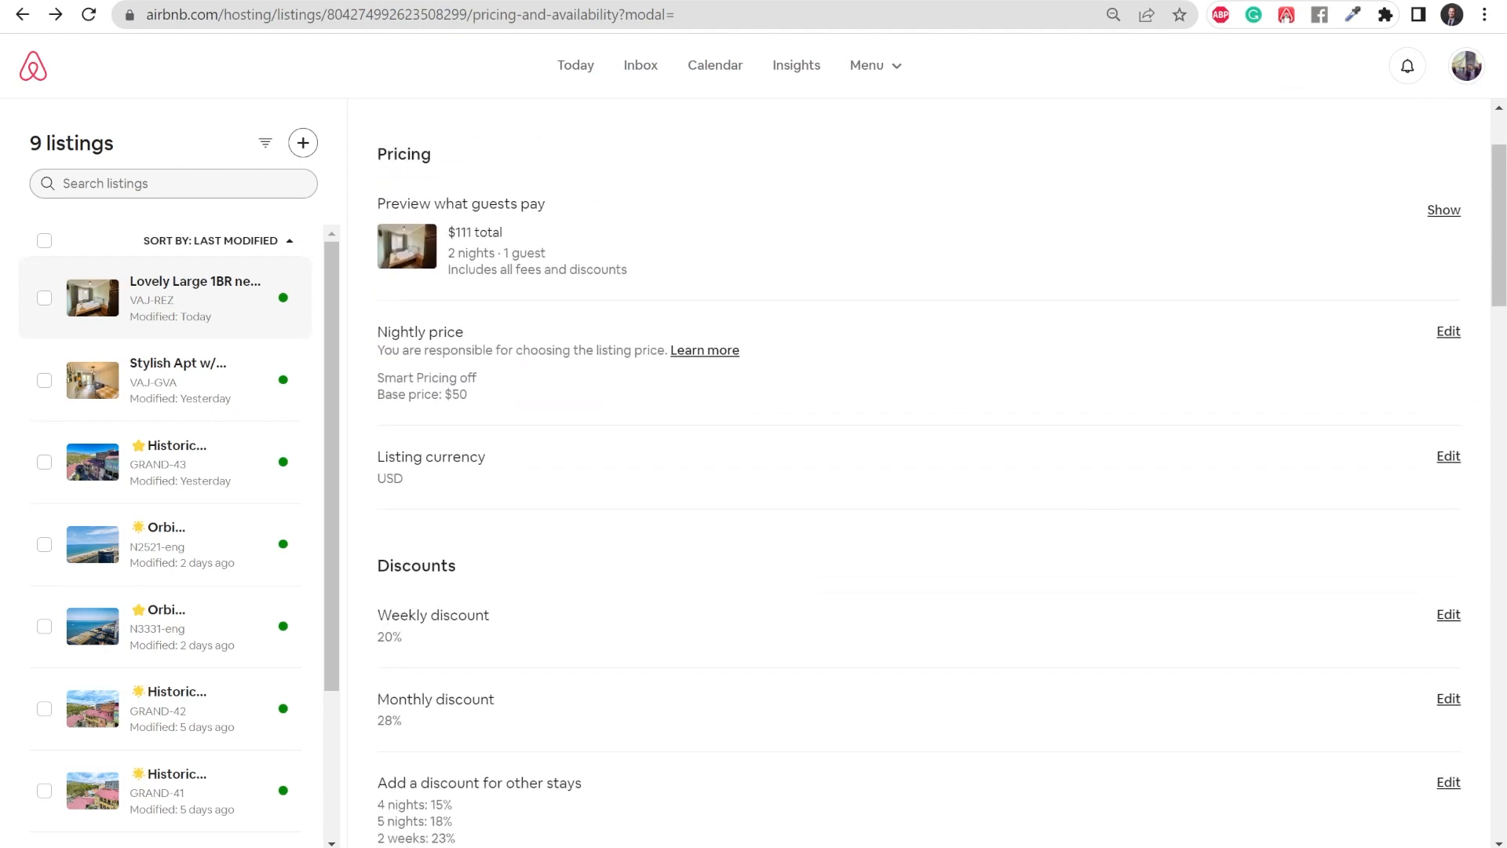
{"action": "scroll", "coordinate": [760, 413], "scroll_direction": "up", "scroll_amount": 1}
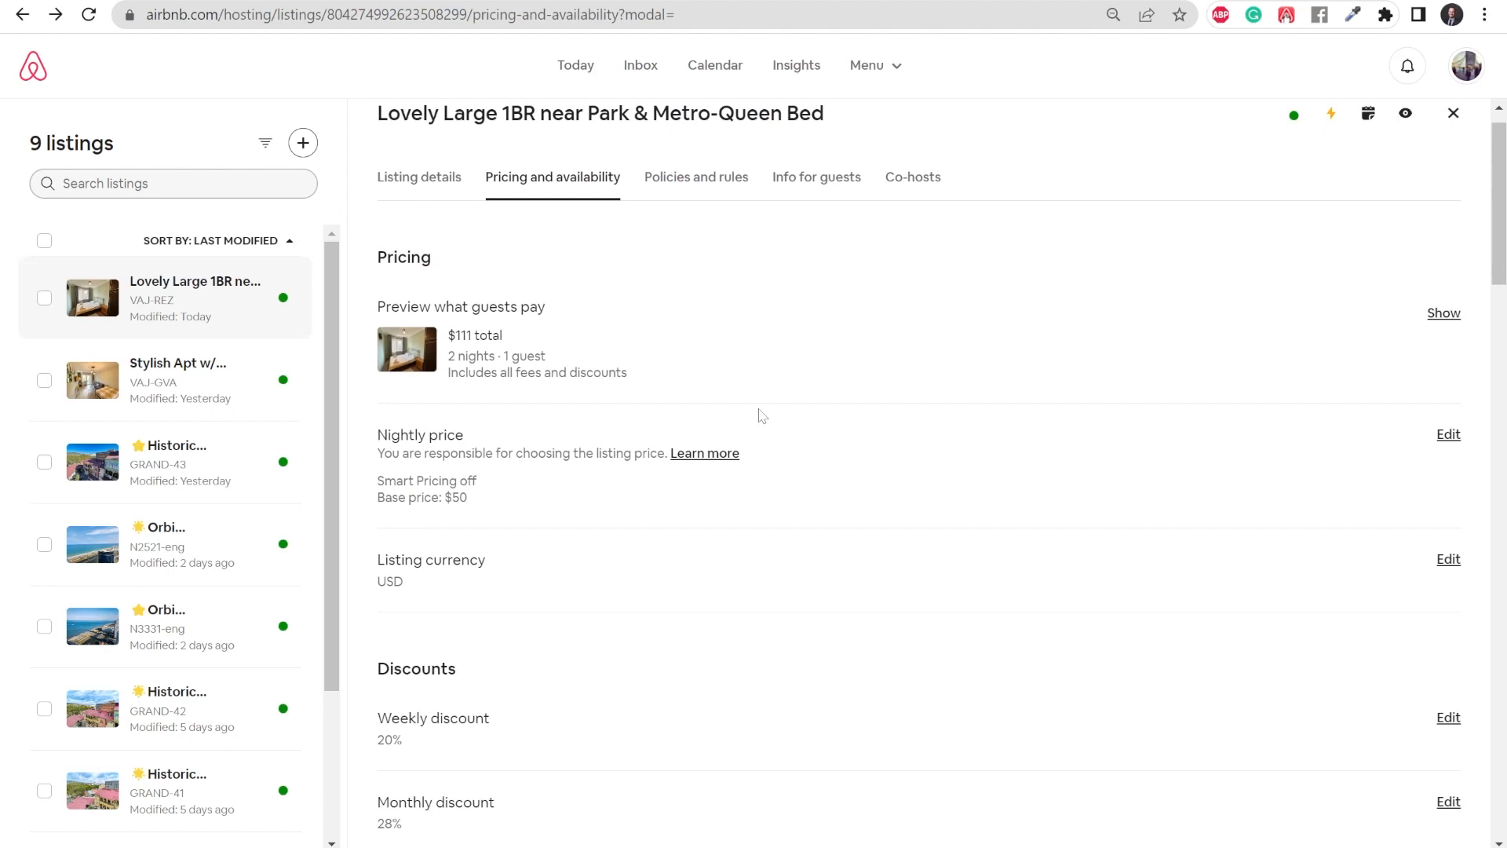
{"action": "scroll", "coordinate": [763, 417], "scroll_direction": "down", "scroll_amount": 1}
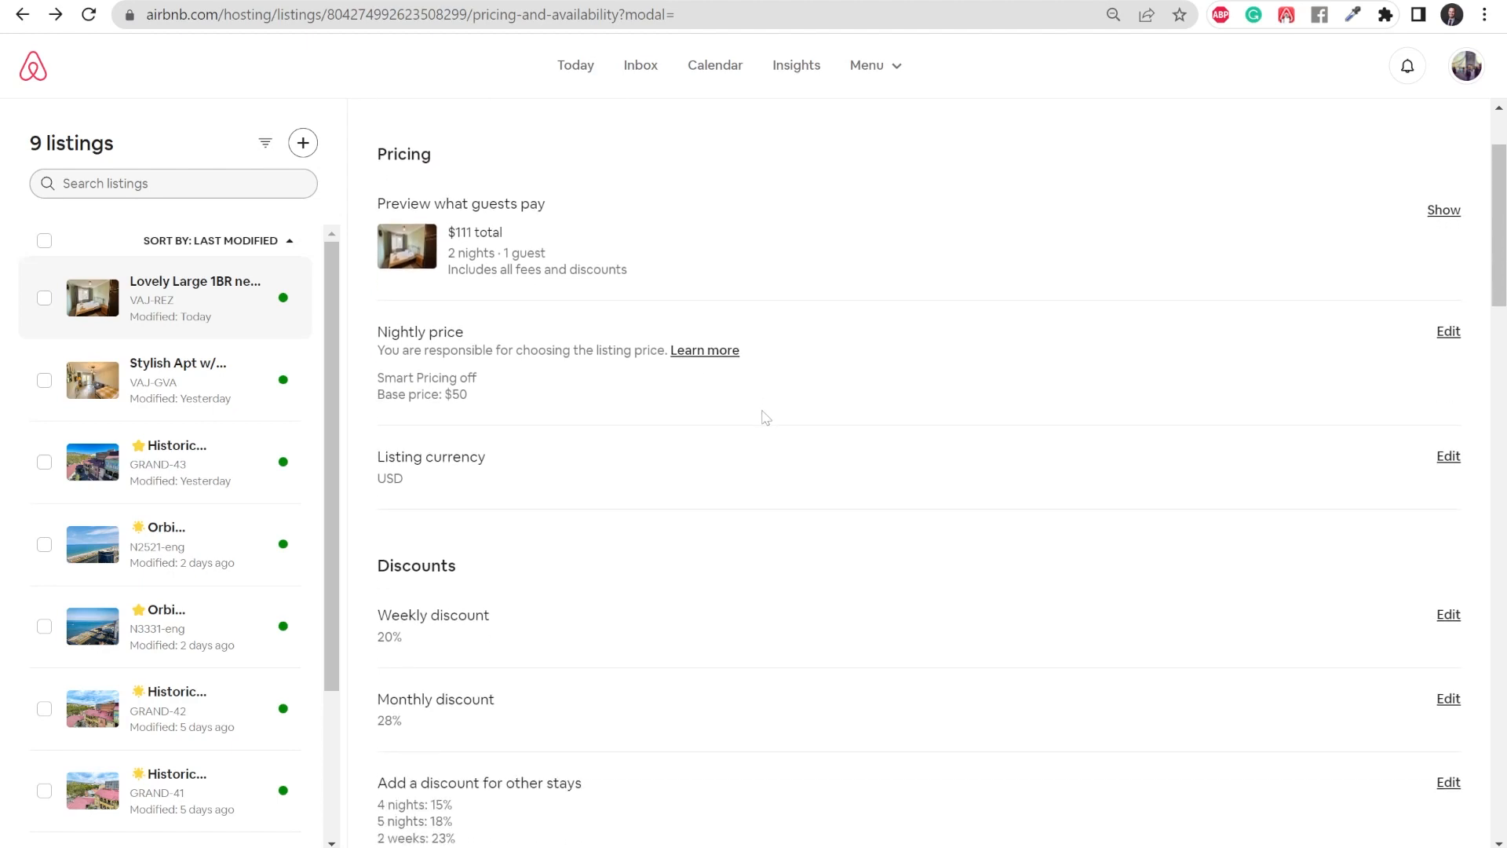
{"action": "scroll", "coordinate": [765, 417], "scroll_direction": "down", "scroll_amount": 1}
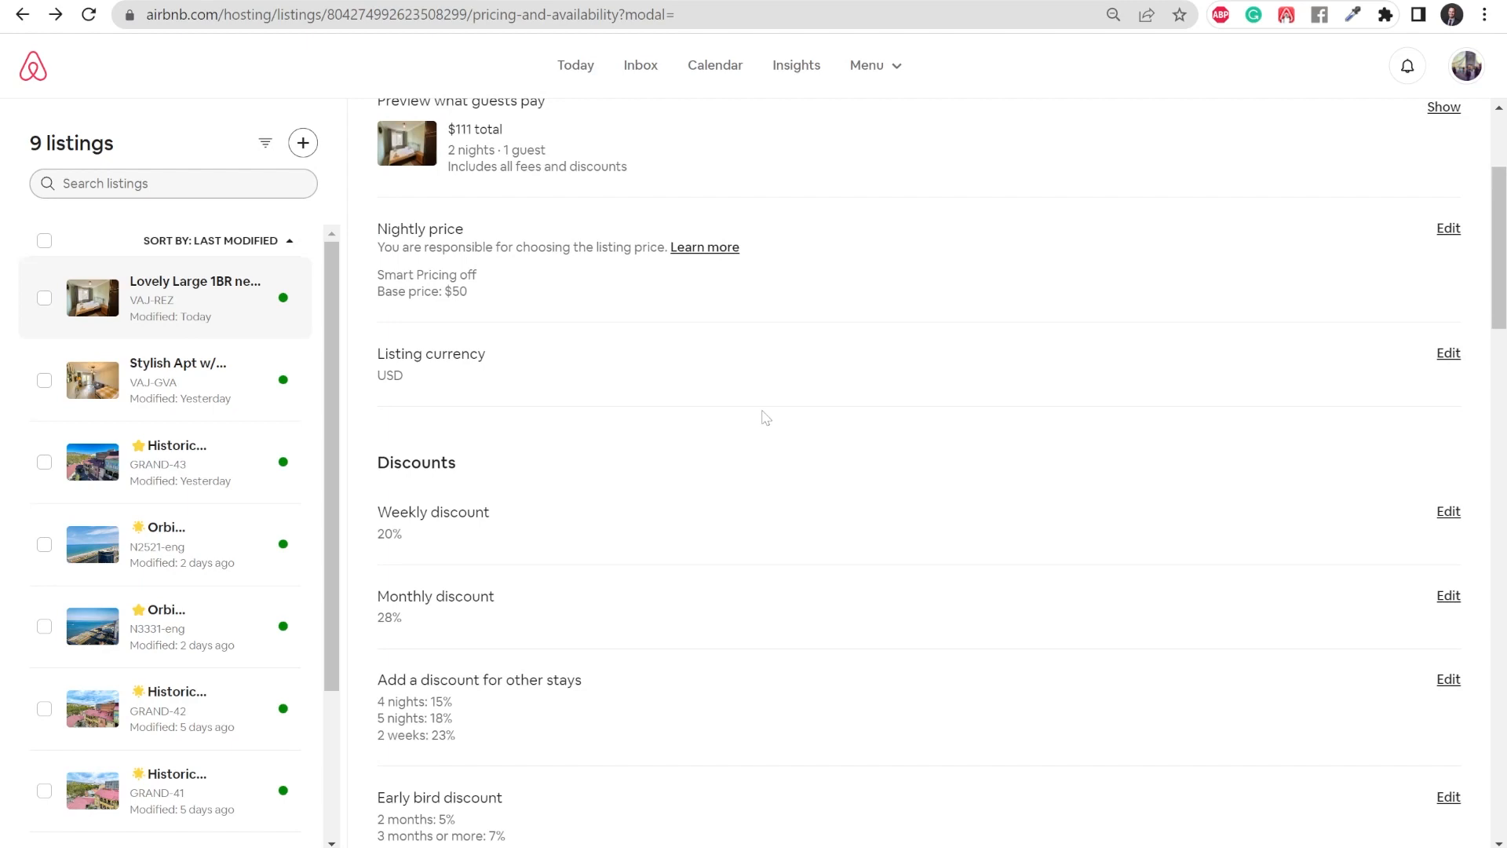